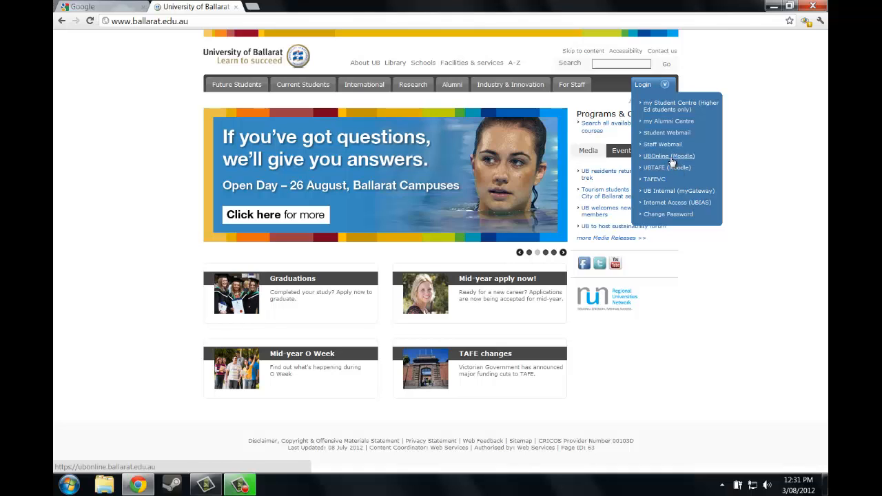
- Log in to UBOnline (Moodle) with the saved credentials and open the ENCOR 1020 Engineering Computing course
{"action": "left_click", "coordinate": [668, 157]}
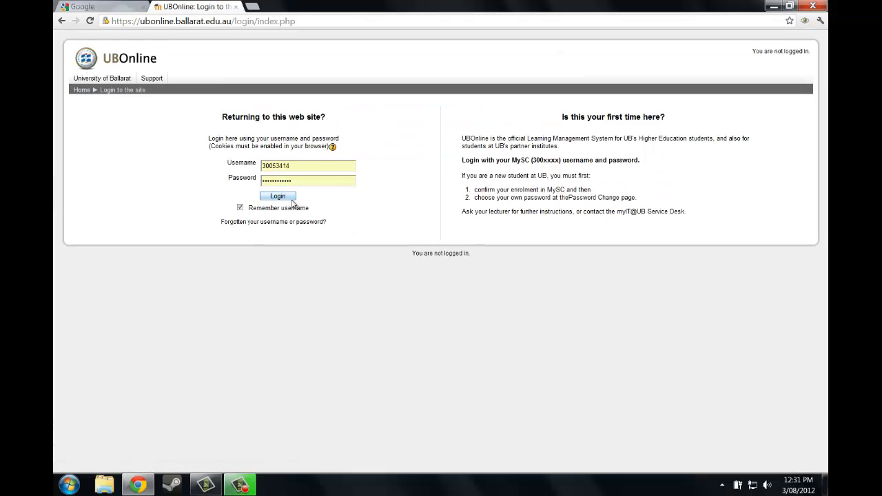
{"action": "left_click", "coordinate": [286, 198]}
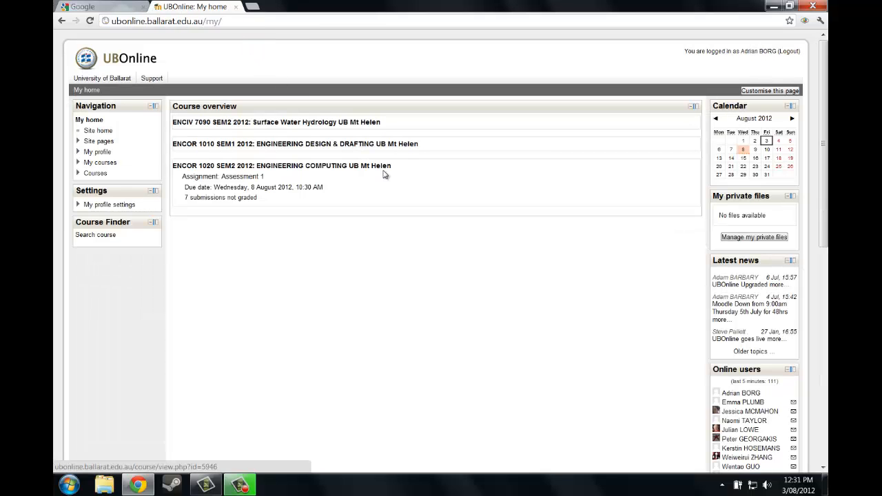
{"action": "left_click", "coordinate": [254, 166]}
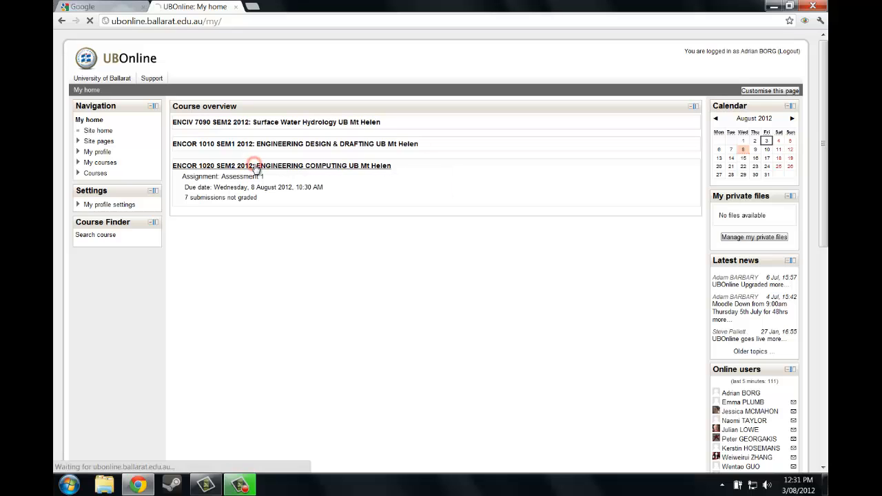
{"action": "scroll", "coordinate": [322, 199], "scroll_direction": "down", "scroll_amount": 1}
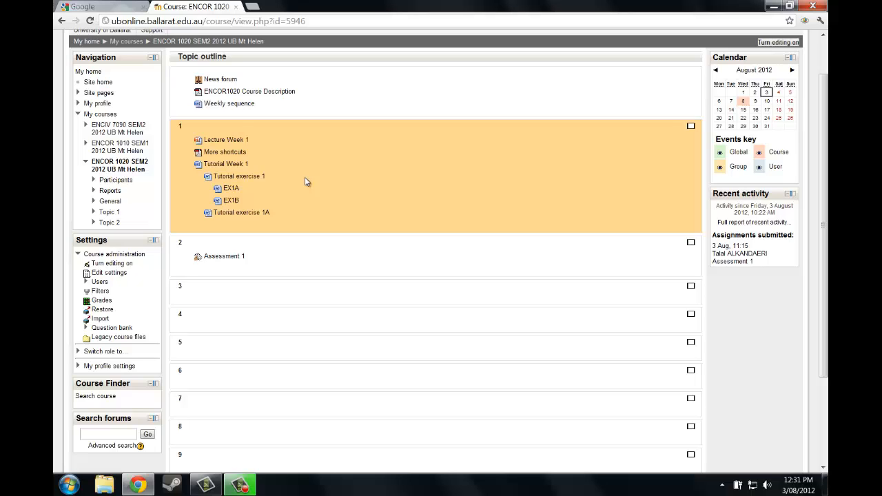
{"action": "left_click", "coordinate": [232, 189]}
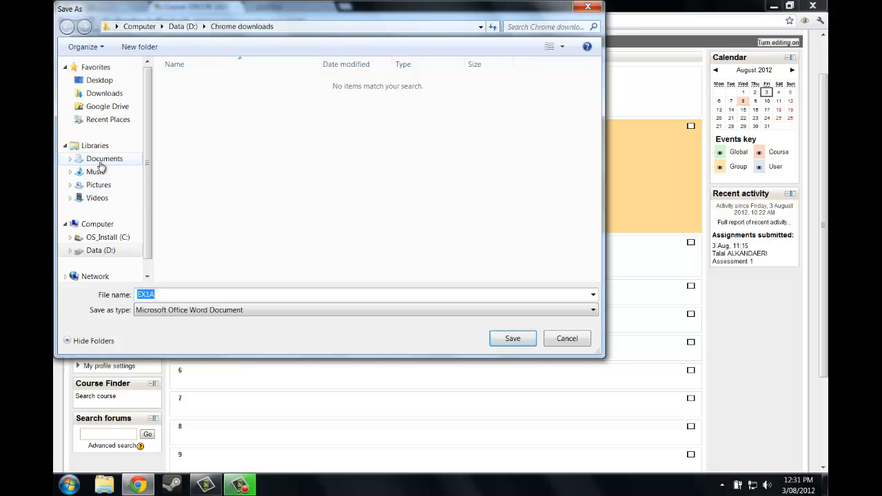
{"action": "left_click", "coordinate": [567, 339]}
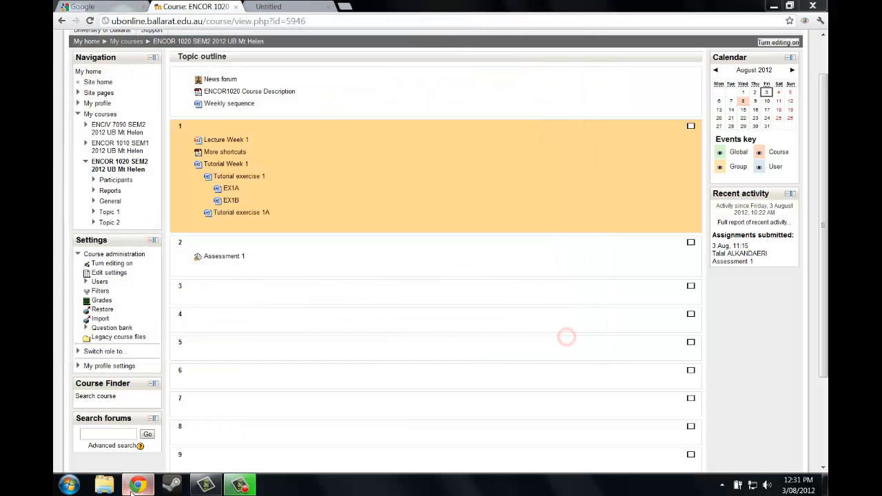
{"action": "right_click", "coordinate": [117, 488]}
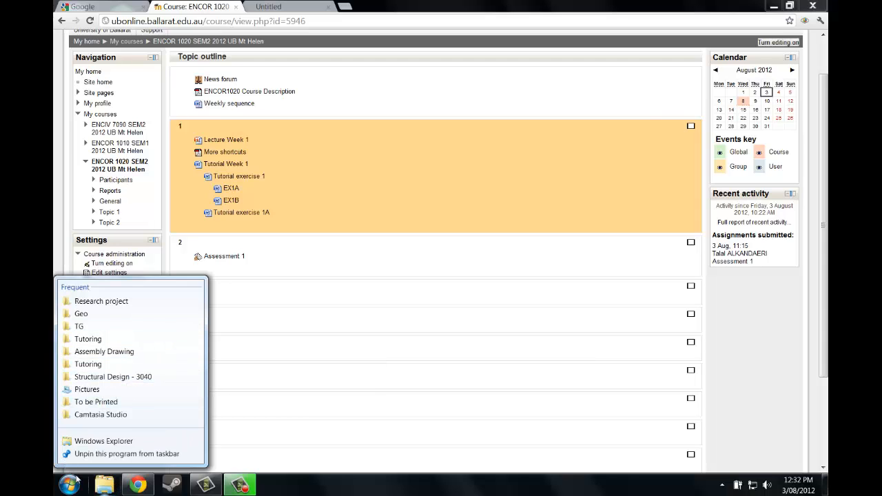
{"action": "left_click", "coordinate": [331, 232]}
- Go to the desktop and open the Tutoring folder inside 2012 Semester 2 in Google Drive
{"action": "left_click", "coordinate": [825, 485]}
{"action": "left_click", "coordinate": [332, 84]}
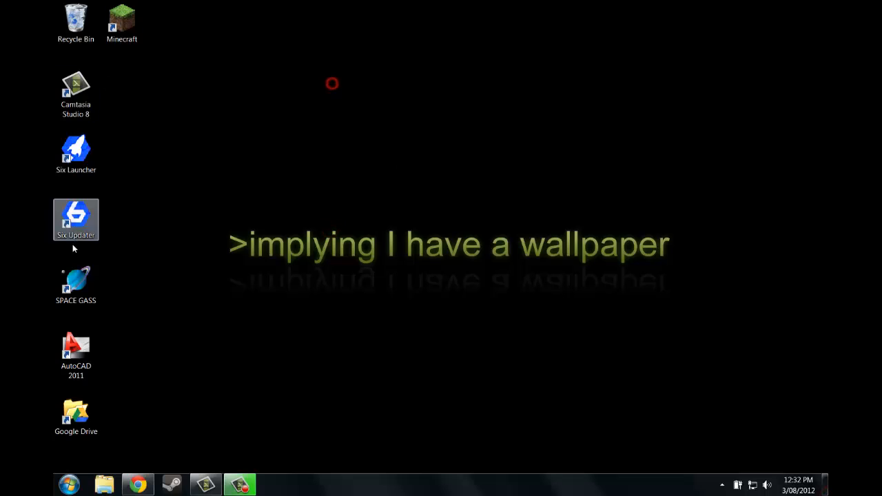
{"action": "double_click", "coordinate": [75, 414]}
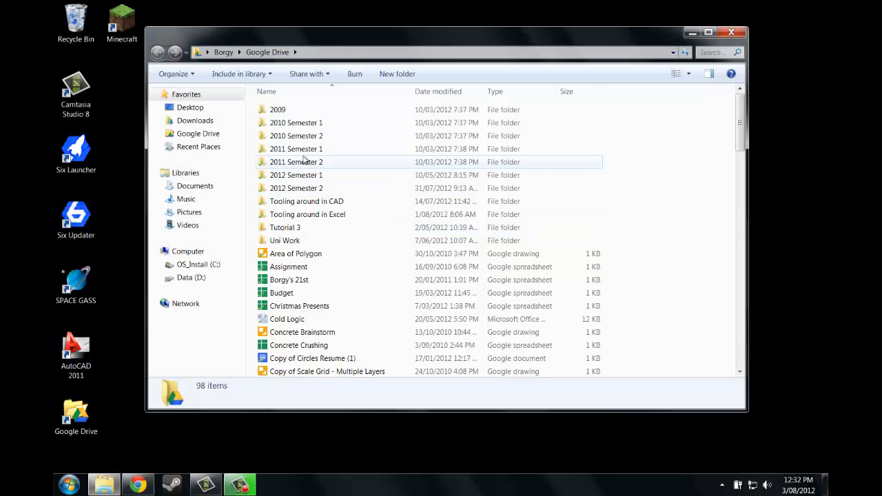
{"action": "double_click", "coordinate": [290, 186]}
{"action": "double_click", "coordinate": [286, 122]}
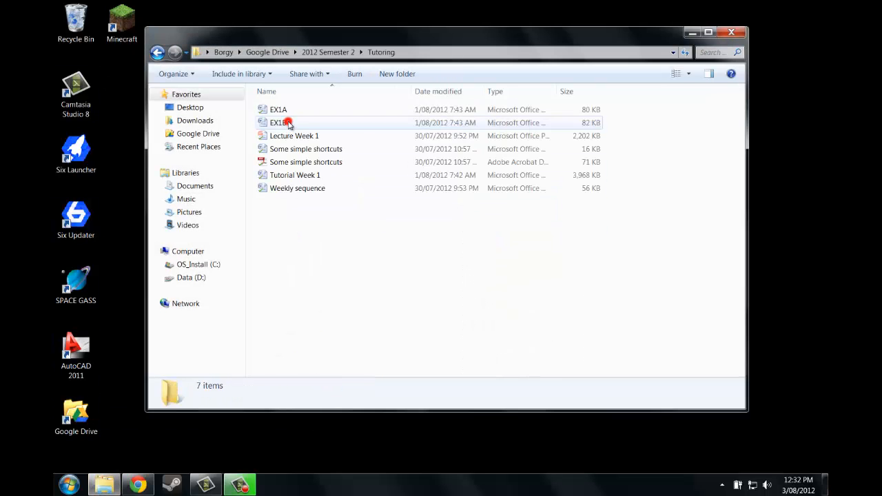
- Open the documents EX1A and EX1B in Word, moving their windows so both stay reachable
{"action": "double_click", "coordinate": [278, 110]}
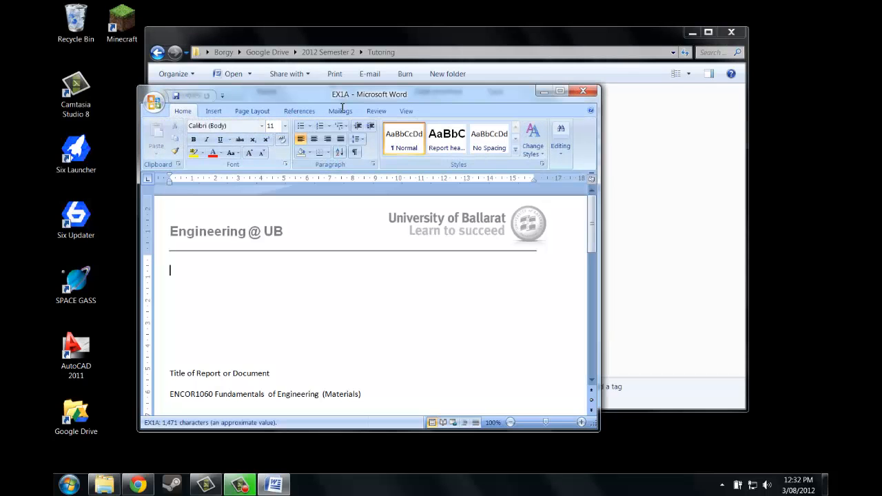
{"action": "left_click_drag", "start_coordinate": [361, 93], "coordinate": [319, 204]}
{"action": "double_click", "coordinate": [281, 122]}
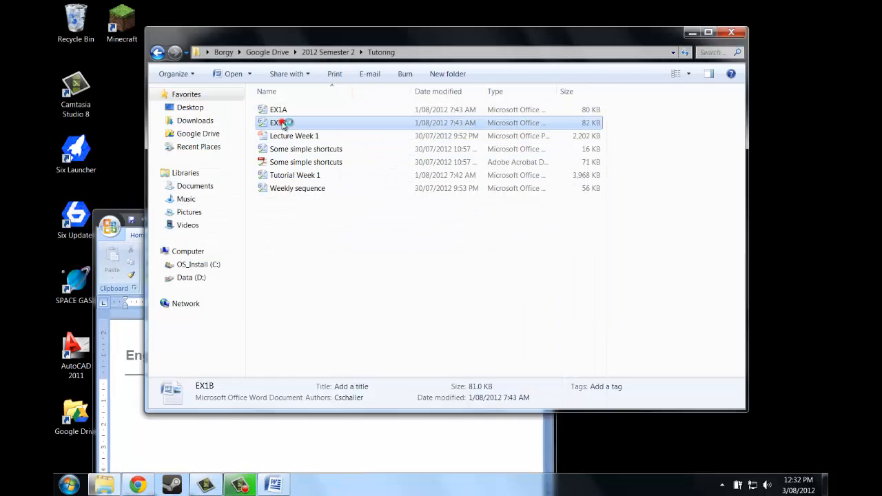
{"action": "left_click_drag", "start_coordinate": [298, 11], "coordinate": [534, 37]}
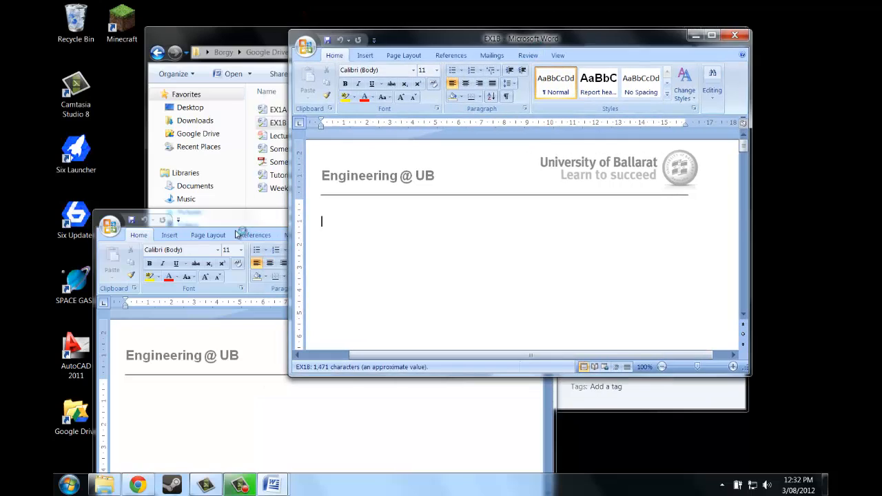
- Tile the two Word documents side by side, with EX1A filling the left half and EX1B the right half
{"action": "left_click_drag", "start_coordinate": [236, 219], "coordinate": [237, 117]}
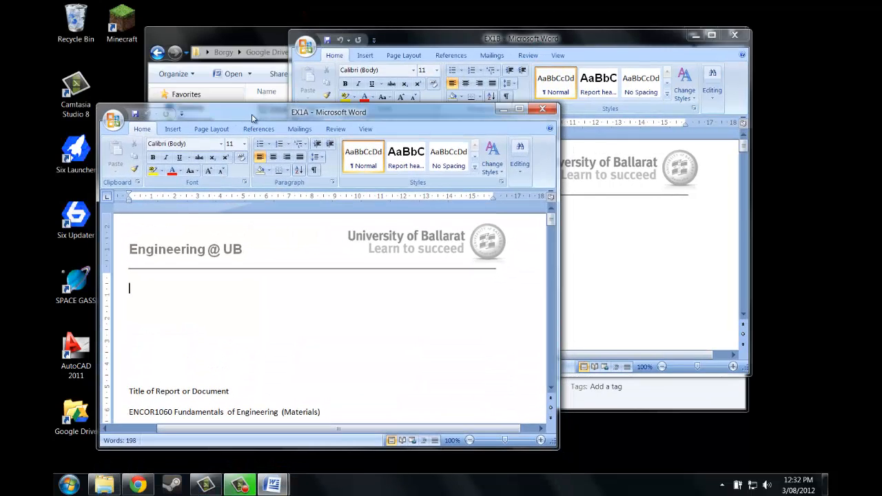
{"action": "double_click", "coordinate": [253, 118]}
{"action": "scroll", "coordinate": [353, 213], "scroll_direction": "down", "scroll_amount": 2}
{"action": "scroll", "coordinate": [382, 193], "scroll_direction": "up", "scroll_amount": 2}
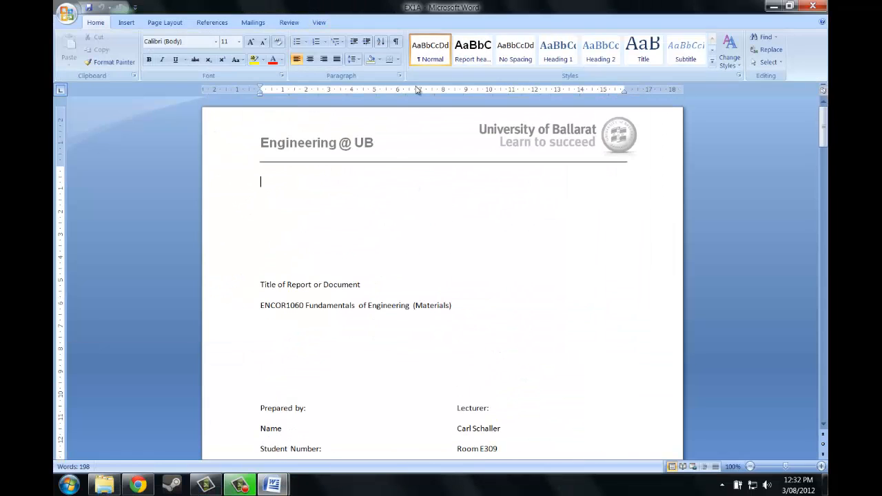
{"action": "mouse_move", "coordinate": [272, 485]}
{"action": "left_click", "coordinate": [322, 417]}
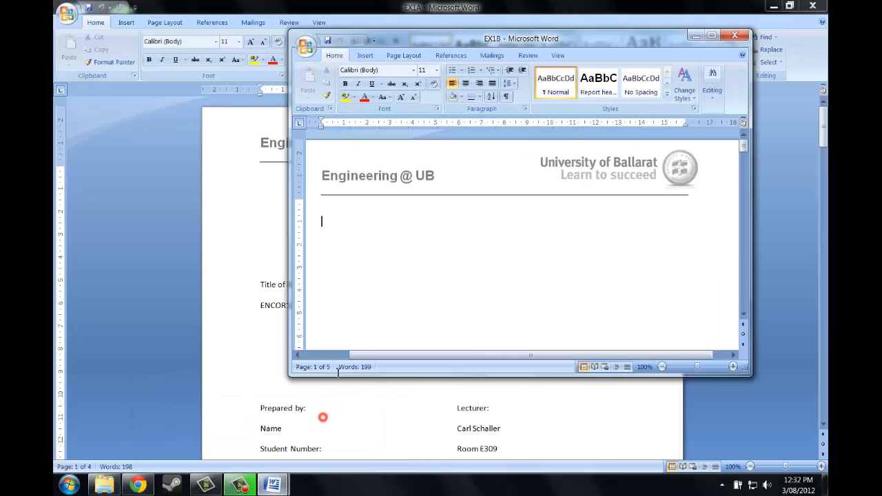
{"action": "left_click_drag", "start_coordinate": [414, 38], "coordinate": [400, 0]}
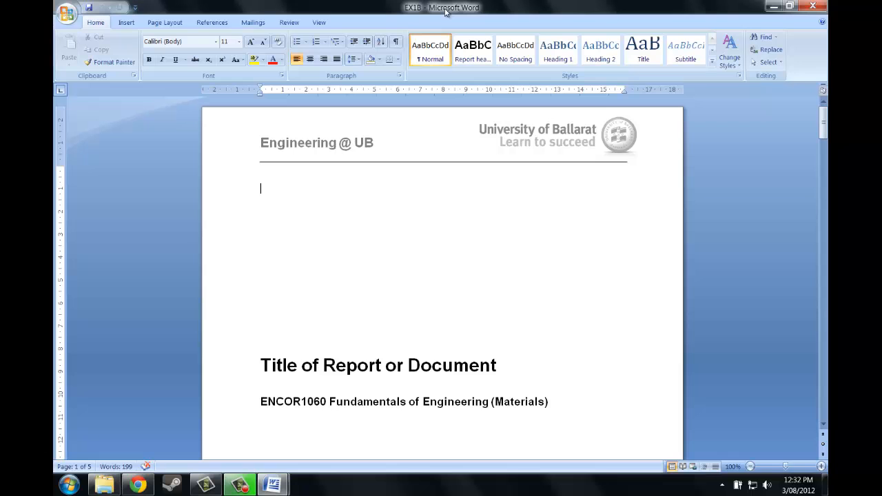
{"action": "left_click_drag", "start_coordinate": [445, 10], "coordinate": [825, 167]}
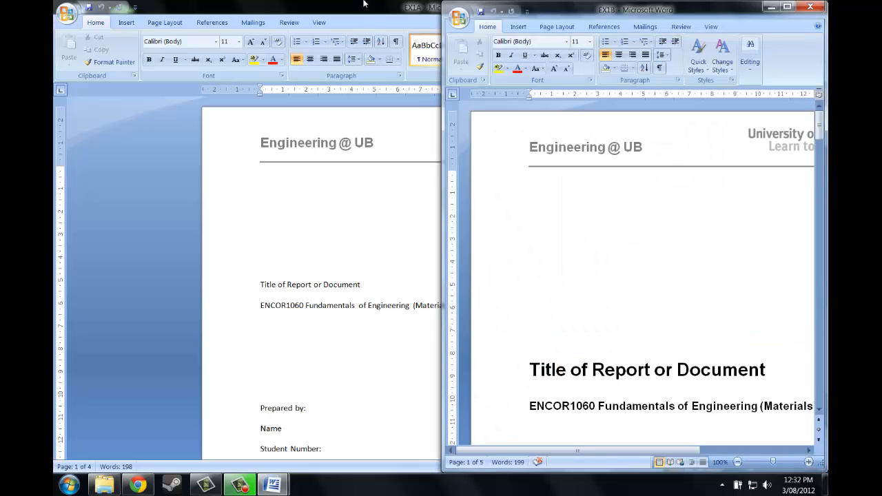
{"action": "left_click_drag", "start_coordinate": [395, 10], "coordinate": [54, 157]}
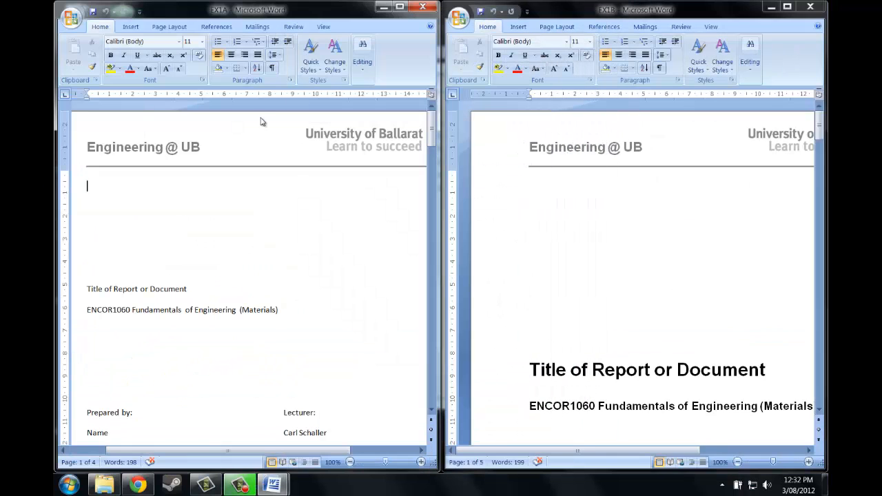
- Zoom both documents out to 70% so the page width fits in each window
{"action": "left_click", "coordinate": [356, 242]}
{"action": "scroll", "coordinate": [331, 221], "scroll_direction": "down", "scroll_amount": 2}
{"action": "left_click", "coordinate": [660, 233]}
{"action": "scroll", "coordinate": [655, 233], "scroll_direction": "down", "scroll_amount": 3}
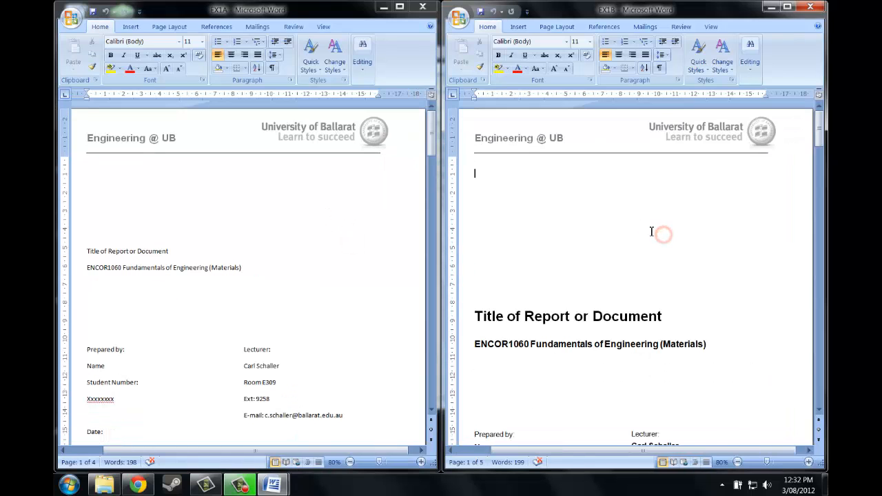
{"action": "left_click", "coordinate": [285, 208]}
{"action": "scroll", "coordinate": [262, 202], "scroll_direction": "down", "scroll_amount": 1}
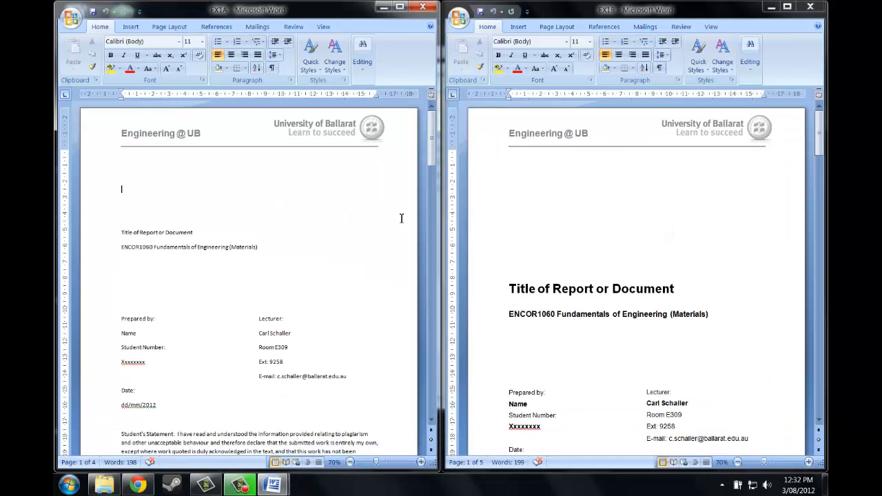
{"action": "scroll", "coordinate": [366, 193], "scroll_direction": "down", "scroll_amount": 1}
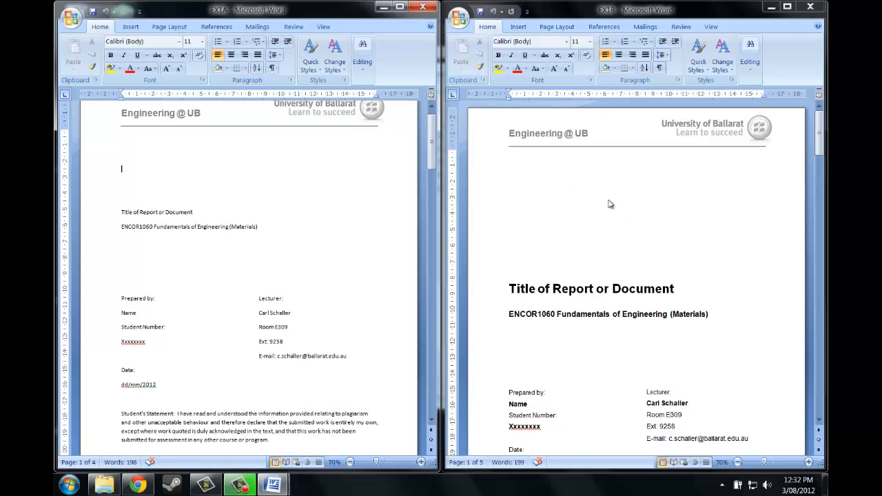
{"action": "scroll", "coordinate": [313, 159], "scroll_direction": "up", "scroll_amount": 1}
{"action": "left_click", "coordinate": [313, 159]}
{"action": "left_click", "coordinate": [655, 206]}
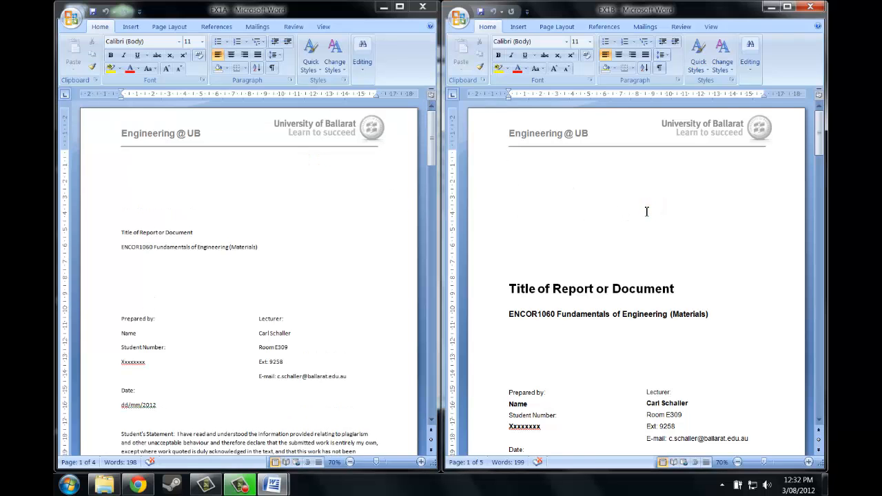
- Examine the font, size and bold formatting of the title "Title of Report or Document" in EX1B
{"action": "scroll", "coordinate": [648, 210], "scroll_direction": "down", "scroll_amount": 1}
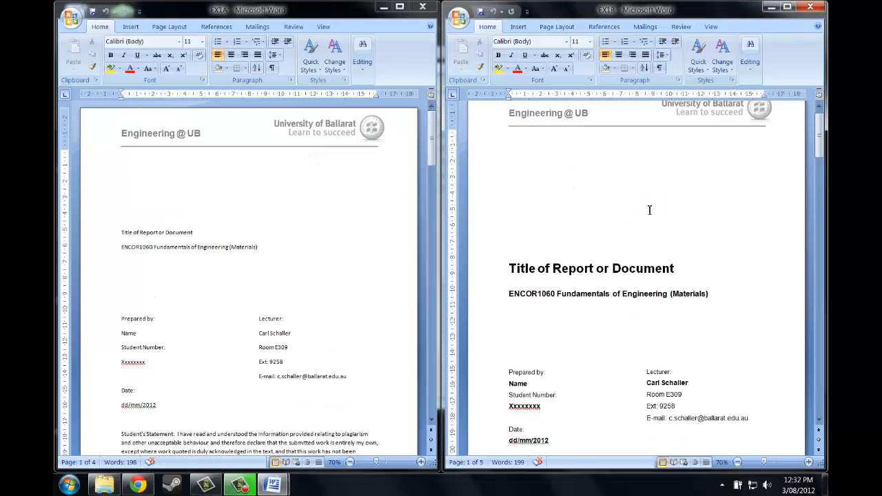
{"action": "left_click", "coordinate": [530, 271]}
{"action": "left_click_drag", "start_coordinate": [526, 272], "coordinate": [677, 271]}
{"action": "left_click", "coordinate": [573, 270]}
{"action": "double_click", "coordinate": [557, 270]}
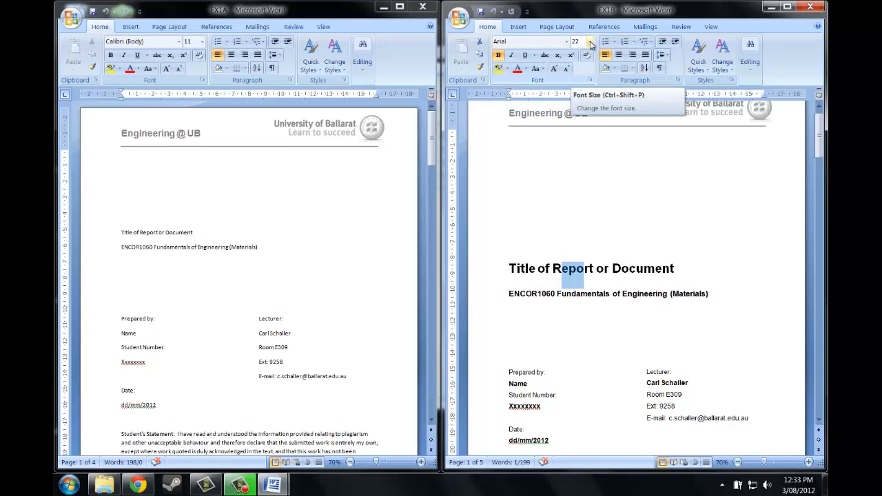
{"action": "left_click", "coordinate": [570, 239]}
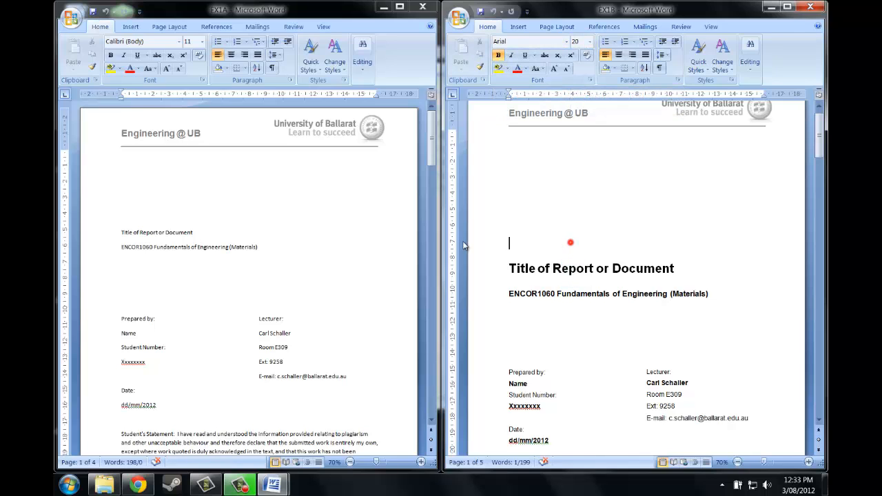
- Format the title in EX1A as Arial, size 22, bold, and insert a blank line above it
{"action": "left_click_drag", "start_coordinate": [208, 232], "coordinate": [121, 232]}
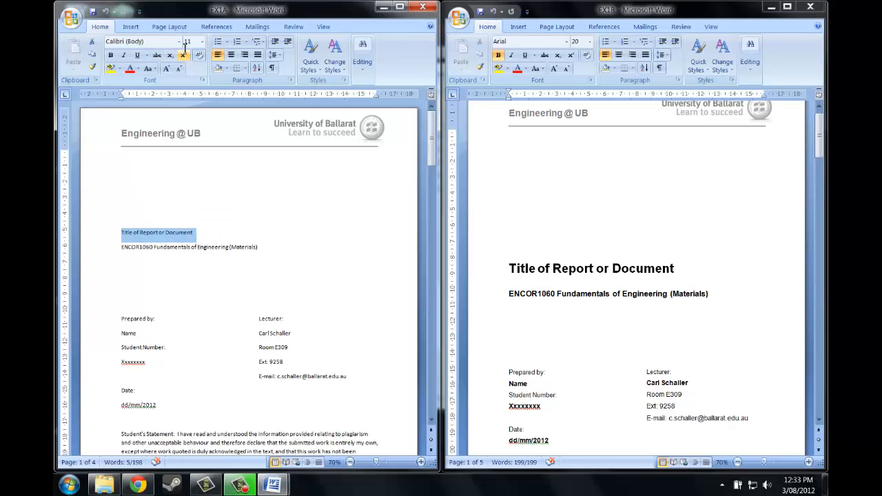
{"action": "left_click", "coordinate": [202, 41]}
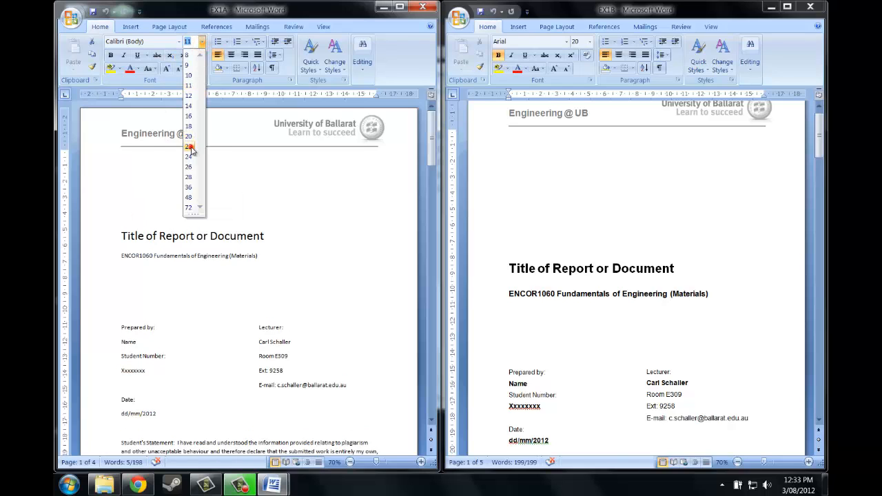
{"action": "left_click", "coordinate": [189, 147]}
{"action": "left_click", "coordinate": [179, 41]}
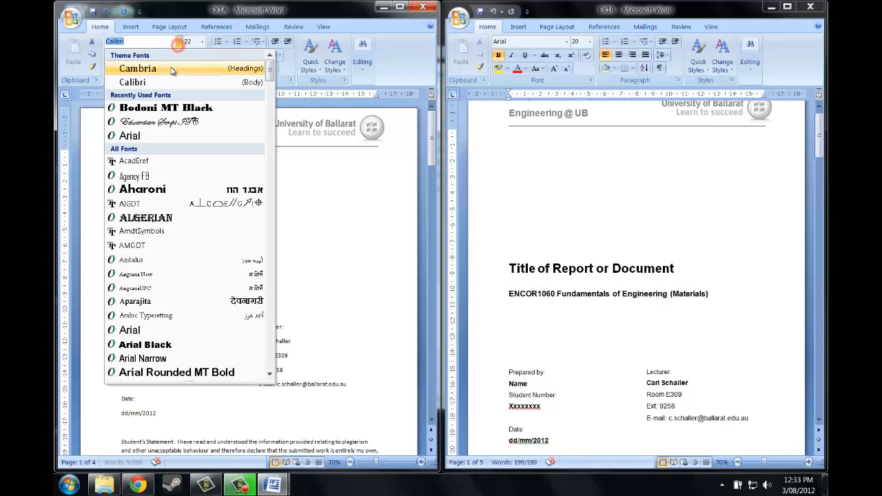
{"action": "left_click", "coordinate": [154, 136]}
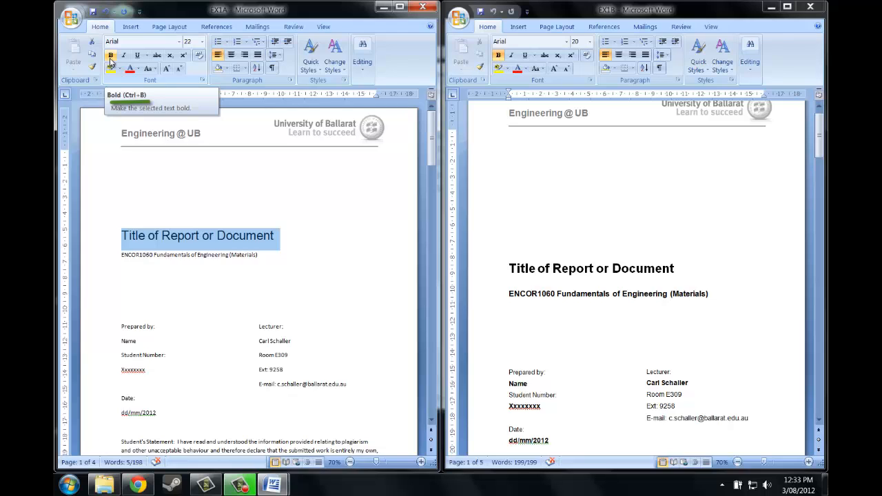
{"action": "left_click", "coordinate": [110, 57]}
{"action": "left_click", "coordinate": [249, 222]}
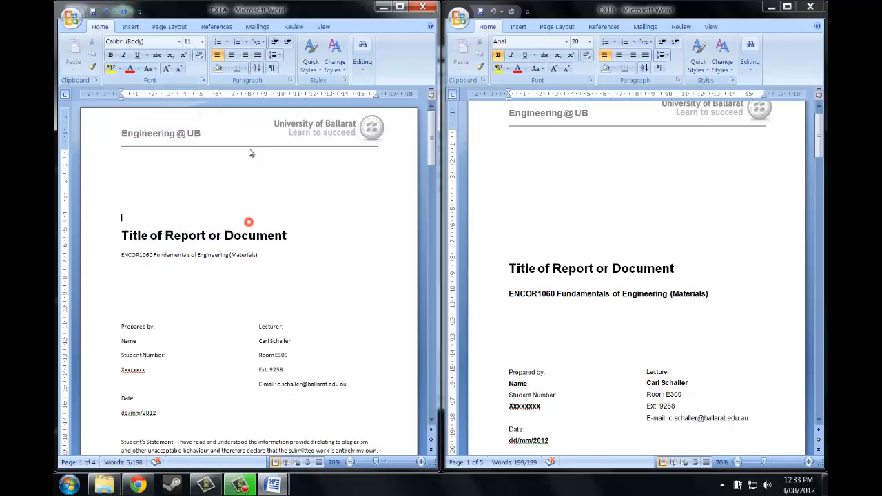
{"action": "key", "text": "Return"}
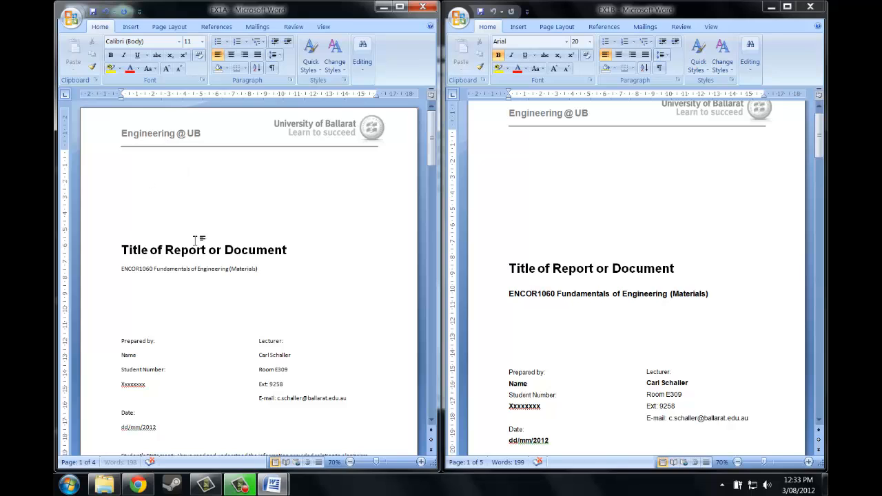
- Compare the font formatting of the title in EX1A with the title in EX1B
{"action": "left_click", "coordinate": [173, 249]}
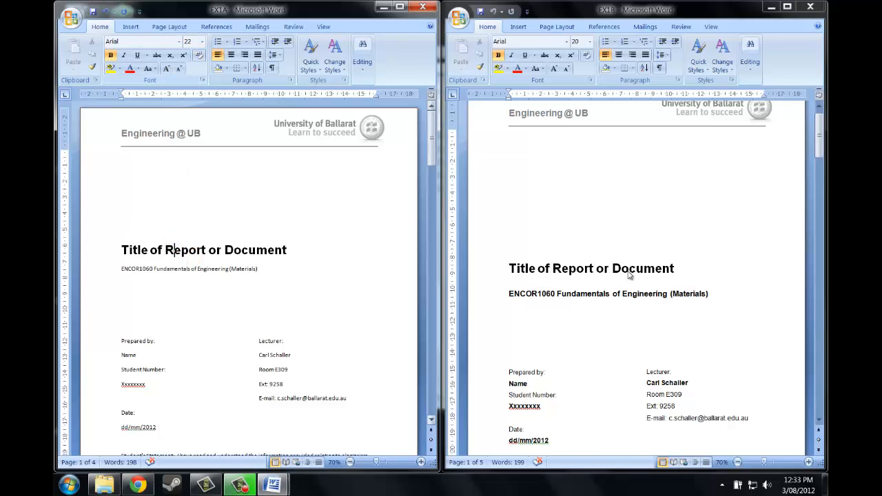
{"action": "left_click", "coordinate": [656, 274]}
{"action": "left_click", "coordinate": [573, 258]}
{"action": "left_click", "coordinate": [575, 270]}
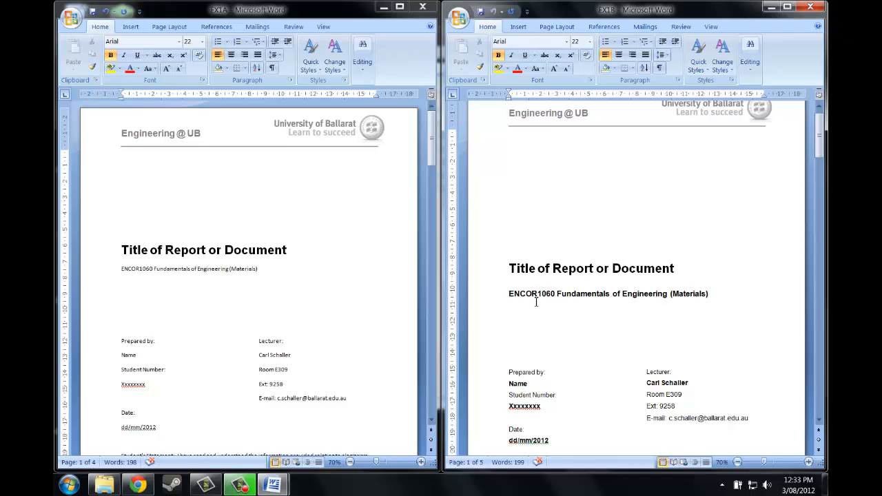
- Compare the font formatting of the subtitle "ENCOR1060 Fundamentals of Engineering (Materials)" in EX1A and EX1B
{"action": "left_click", "coordinate": [329, 266]}
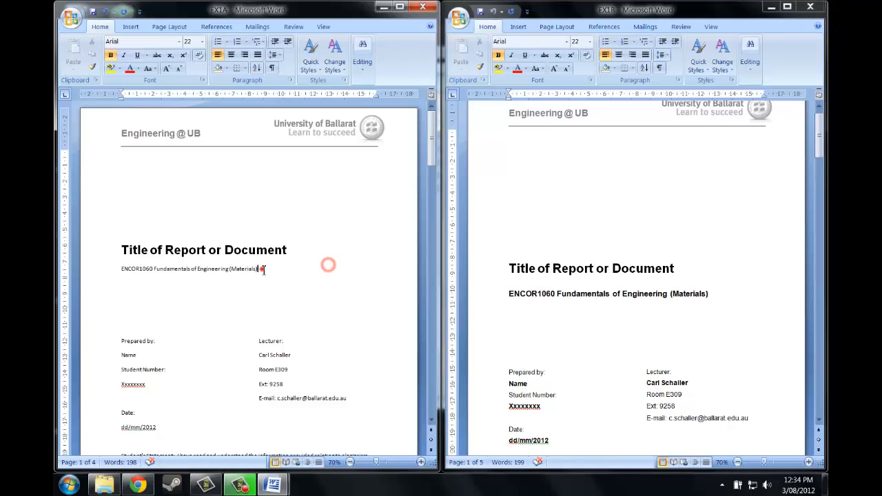
{"action": "left_click", "coordinate": [271, 270]}
{"action": "left_click", "coordinate": [559, 302]}
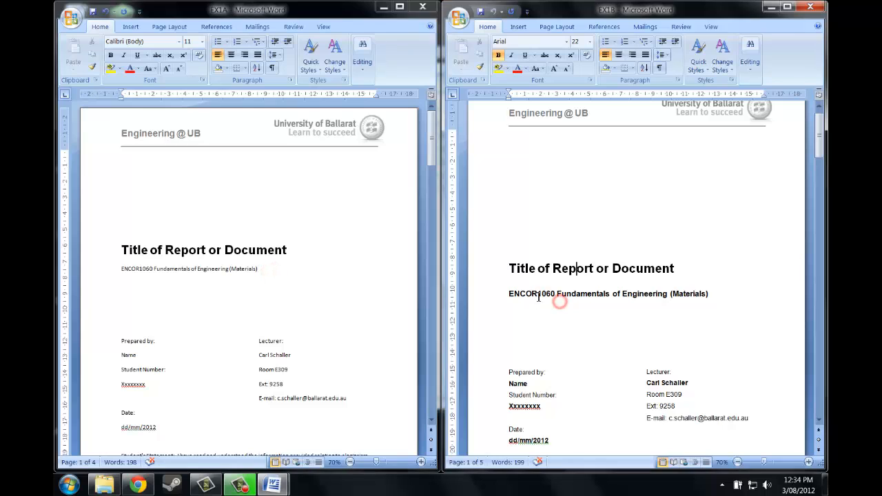
{"action": "left_click", "coordinate": [538, 293]}
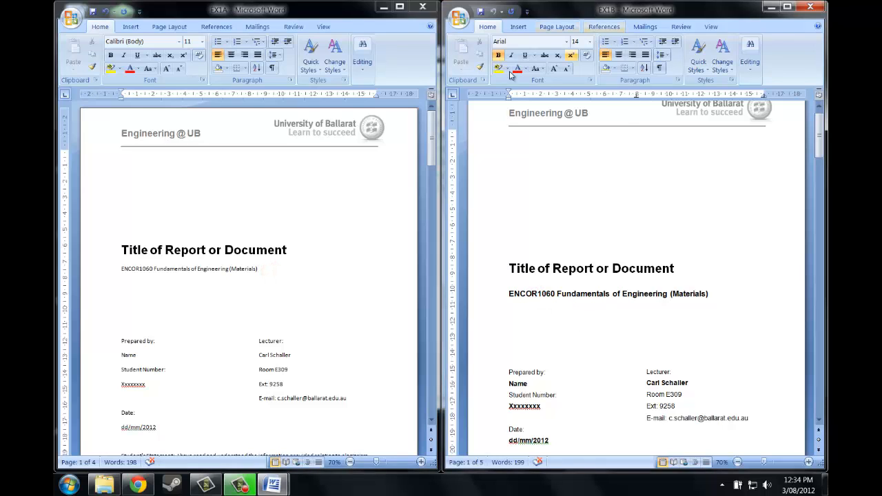
- Format the subtitle "ENCOR1060 Fundamentals of Engineering (Materials)" in EX1A as Arial, size 14, bold
{"action": "left_click", "coordinate": [305, 230]}
{"action": "left_click_drag", "start_coordinate": [278, 271], "coordinate": [111, 270]}
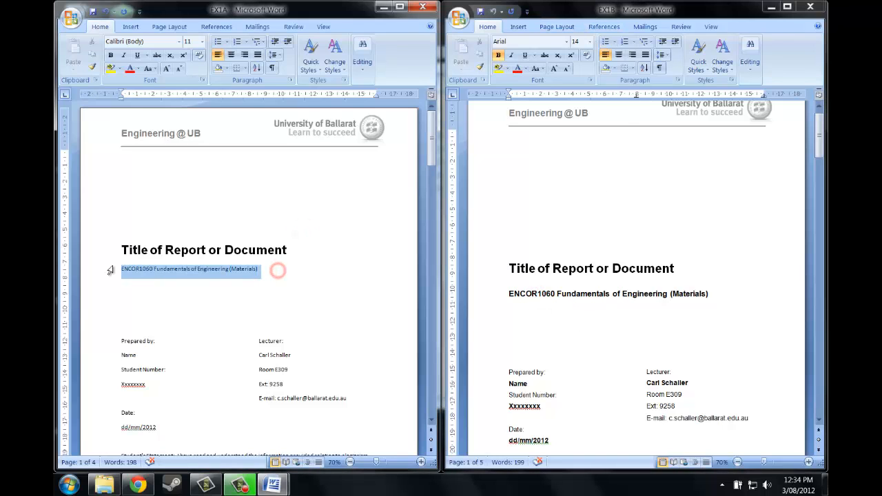
{"action": "left_click", "coordinate": [203, 41]}
{"action": "left_click", "coordinate": [190, 104]}
{"action": "left_click", "coordinate": [179, 41]}
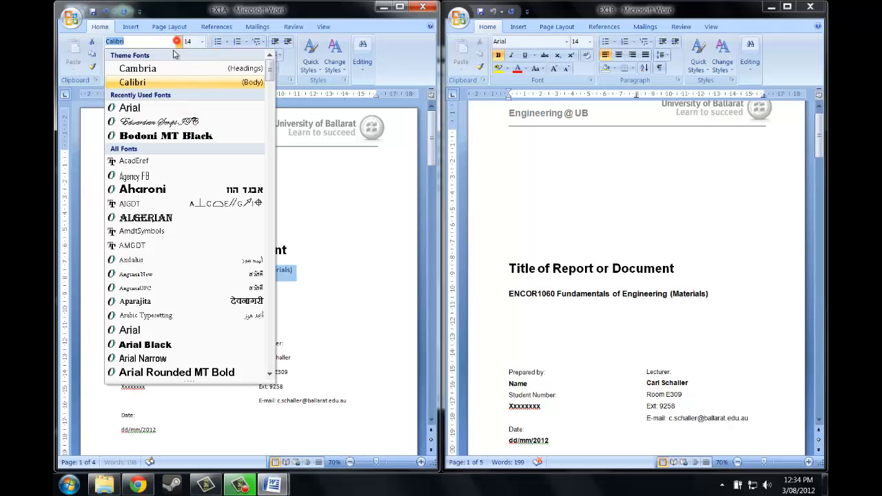
{"action": "left_click", "coordinate": [138, 108]}
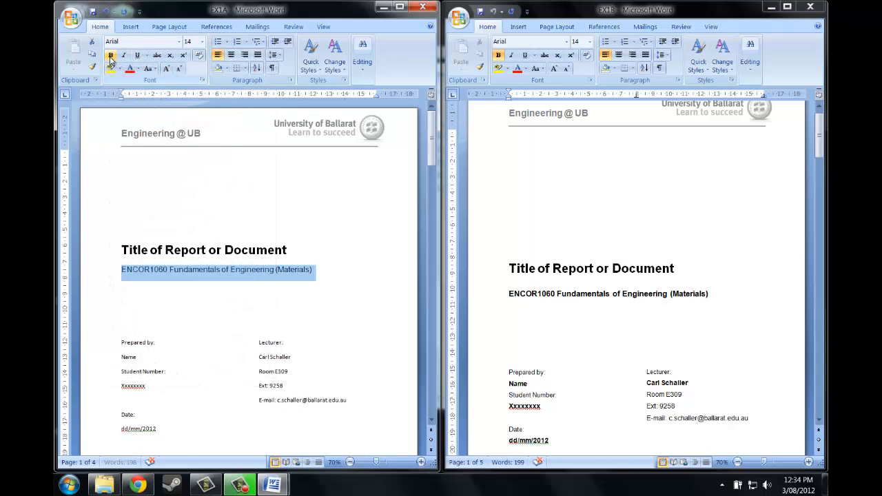
{"action": "left_click", "coordinate": [111, 55]}
{"action": "left_click", "coordinate": [330, 258]}
- Make the Name, student number and dd/mm/2012 placeholders and the lecturer's name bold on the title page of EX1A
{"action": "scroll", "coordinate": [361, 277], "scroll_direction": "down", "scroll_amount": 3}
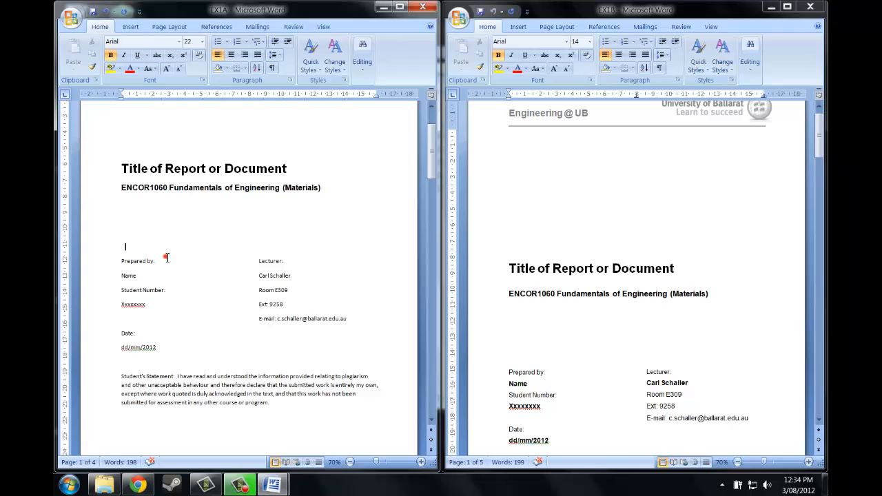
{"action": "left_click", "coordinate": [166, 257]}
{"action": "scroll", "coordinate": [183, 305], "scroll_direction": "down", "scroll_amount": 1}
{"action": "double_click", "coordinate": [129, 256]}
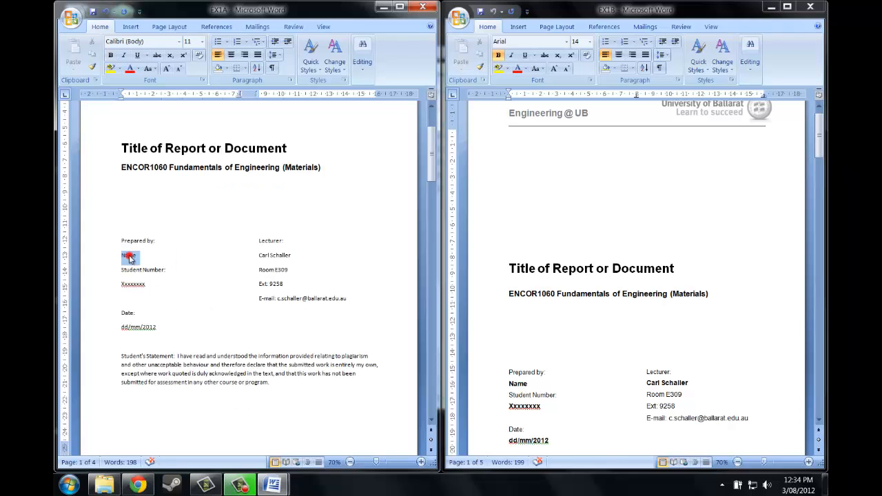
{"action": "key", "text": "ctrl+b"}
{"action": "double_click", "coordinate": [140, 285]}
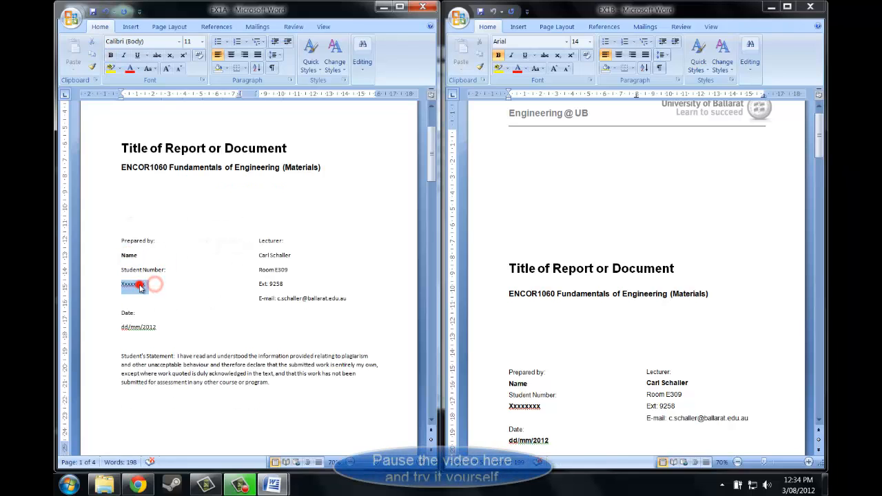
{"action": "key", "text": "ctrl+b"}
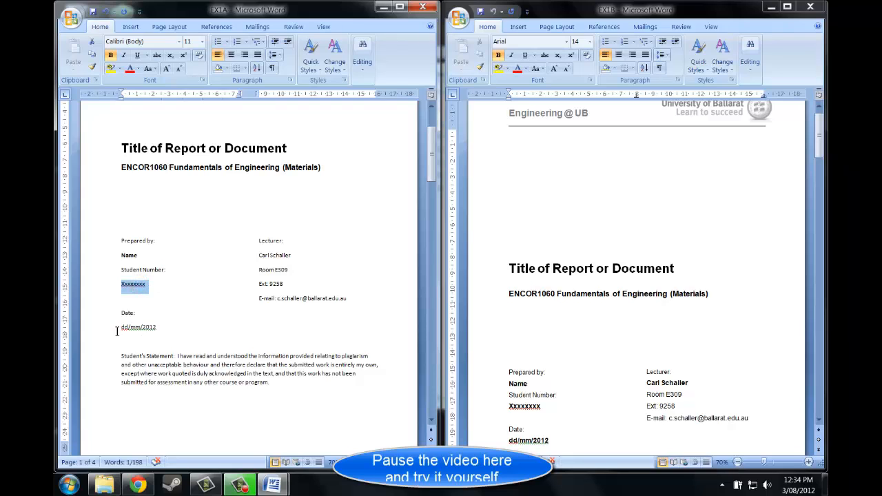
{"action": "left_click_drag", "start_coordinate": [117, 332], "coordinate": [187, 333]}
{"action": "key", "text": "ctrl+b"}
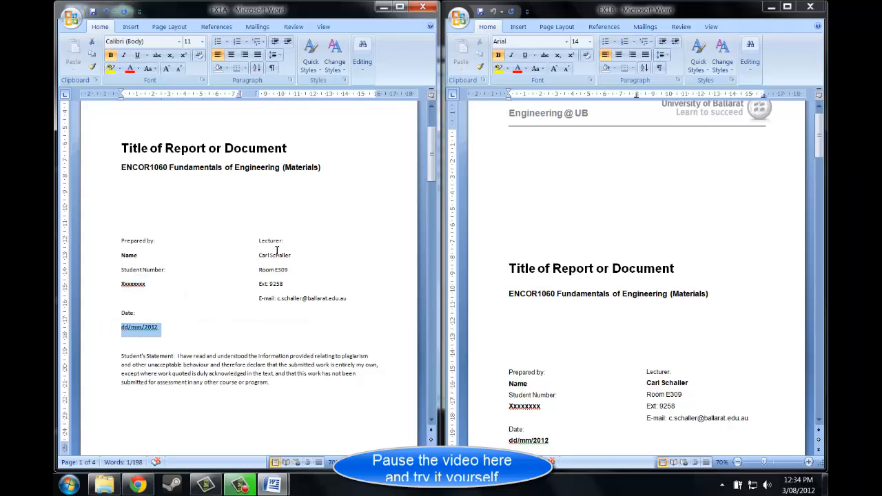
{"action": "left_click_drag", "start_coordinate": [255, 255], "coordinate": [298, 257]}
{"action": "key", "text": "ctrl+b"}
{"action": "left_click", "coordinate": [655, 326]}
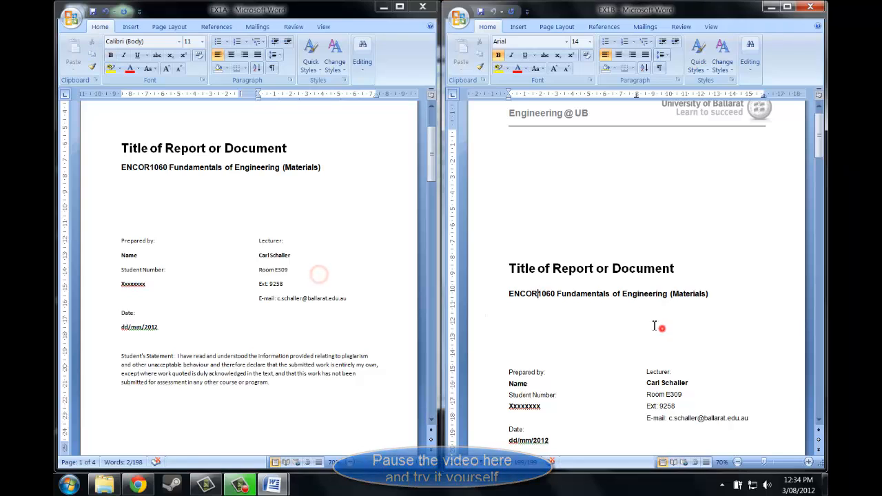
{"action": "scroll", "coordinate": [620, 317], "scroll_direction": "down", "scroll_amount": 3}
{"action": "left_click", "coordinate": [311, 222]}
- Check the course files in the Tutoring folder in Windows Explorer and on the ENCOR 1020 course page in Chrome
{"action": "left_click", "coordinate": [118, 485]}
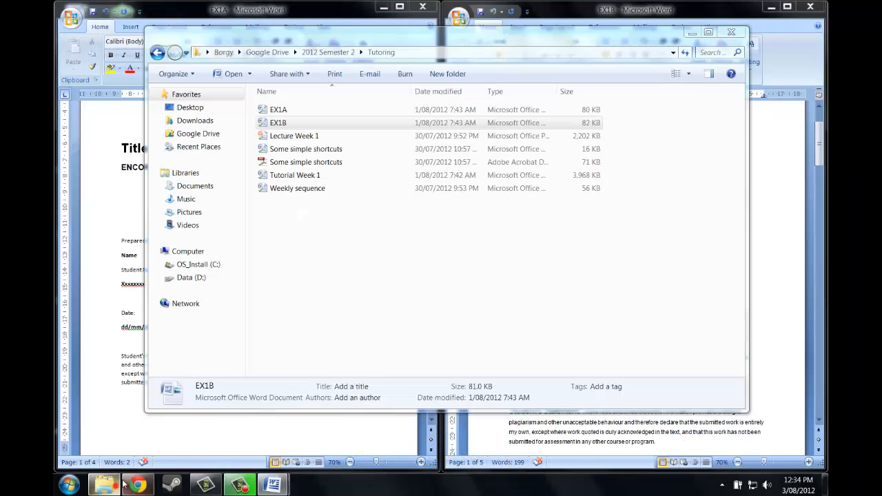
{"action": "left_click", "coordinate": [484, 204]}
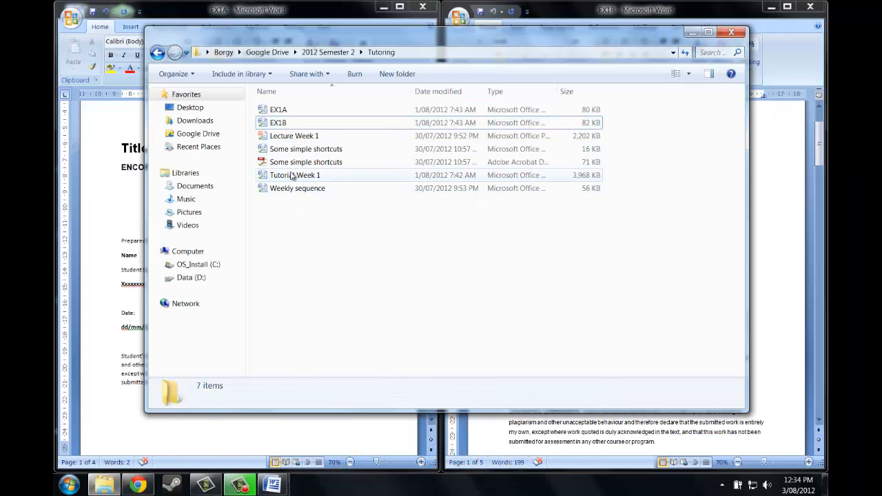
{"action": "left_click", "coordinate": [138, 485]}
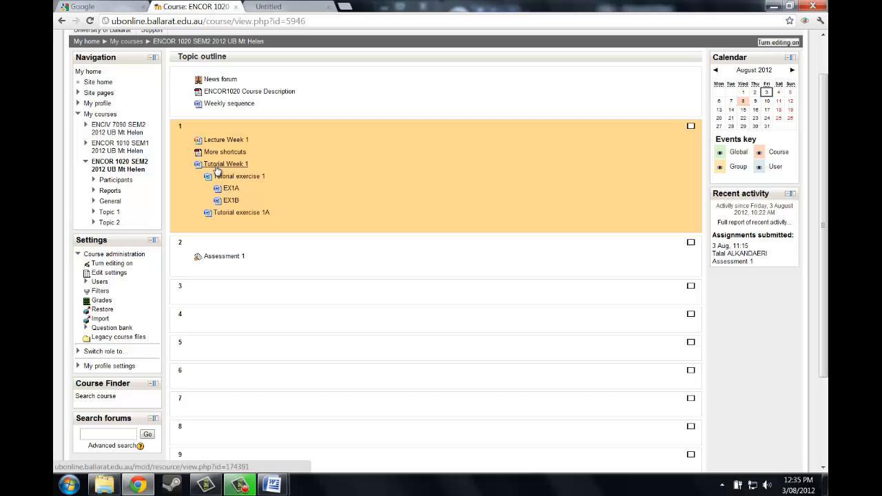
- Open the Tutorial Week 1 document from the Tutoring folder, maximize its window and look through its first pages
{"action": "left_click", "coordinate": [111, 489]}
{"action": "left_click", "coordinate": [371, 322]}
{"action": "double_click", "coordinate": [290, 177]}
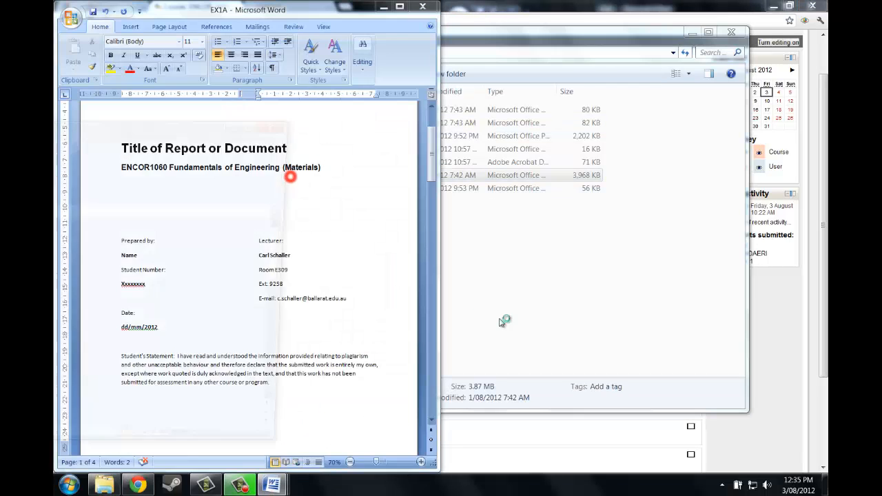
{"action": "left_click_drag", "start_coordinate": [170, 126], "coordinate": [493, 0]}
{"action": "scroll", "coordinate": [471, 240], "scroll_direction": "down", "scroll_amount": 3}
{"action": "scroll", "coordinate": [425, 232], "scroll_direction": "down", "scroll_amount": 4}
{"action": "scroll", "coordinate": [411, 251], "scroll_direction": "up", "scroll_amount": 5}
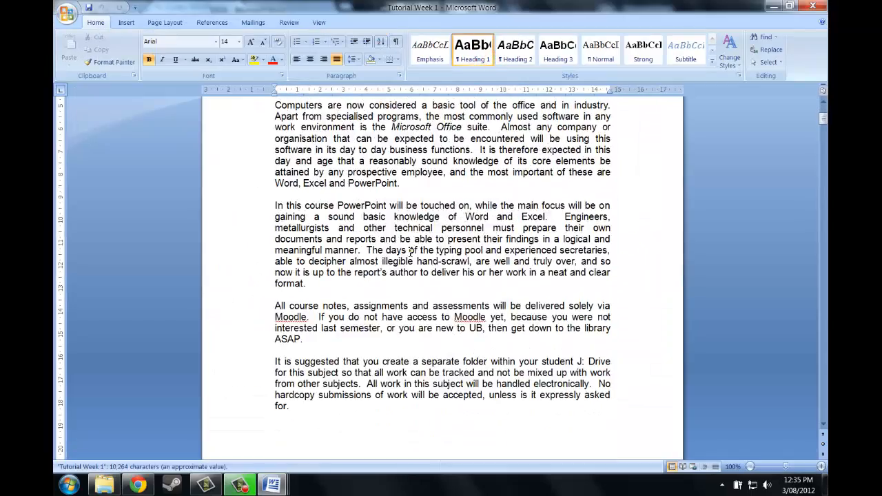
{"action": "scroll", "coordinate": [426, 259], "scroll_direction": "up", "scroll_amount": 3}
{"action": "scroll", "coordinate": [459, 244], "scroll_direction": "down", "scroll_amount": 5}
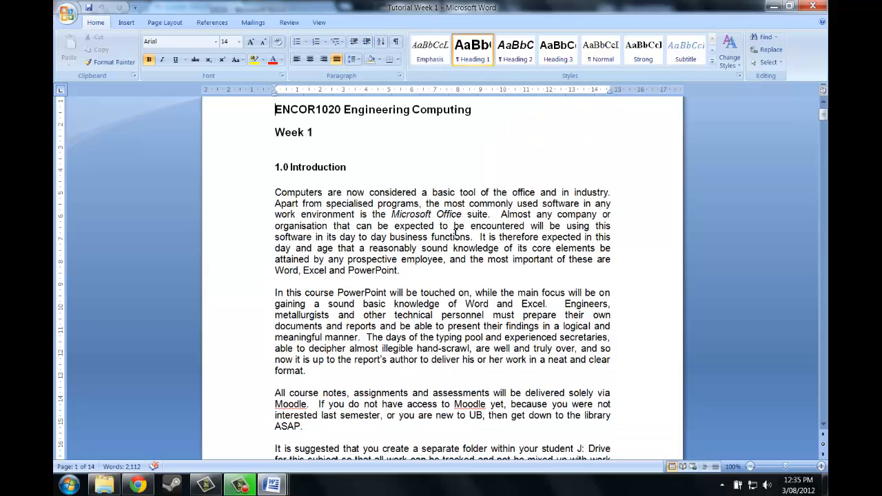
{"action": "scroll", "coordinate": [477, 251], "scroll_direction": "down", "scroll_amount": 9}
- Start Microsoft Office PowerPoint 2007 and dismiss the Camtasia Studio add-in welcome dialog
{"action": "key", "text": "super"}
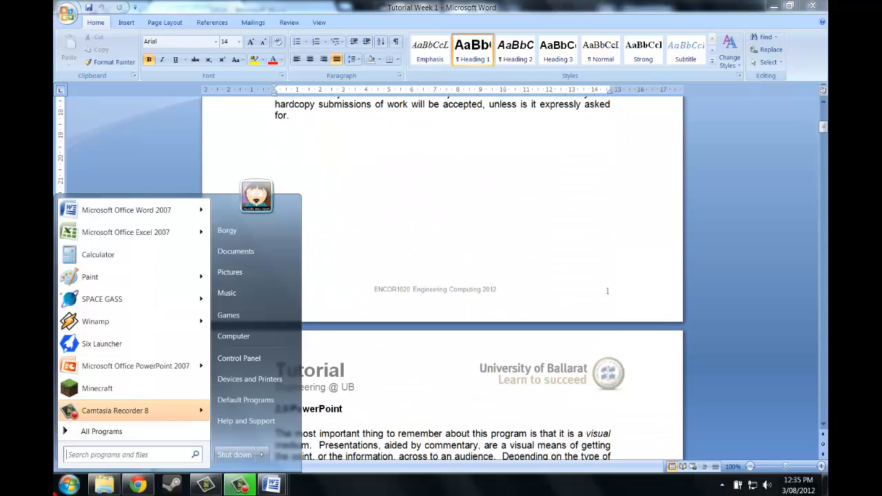
{"action": "left_click", "coordinate": [154, 367]}
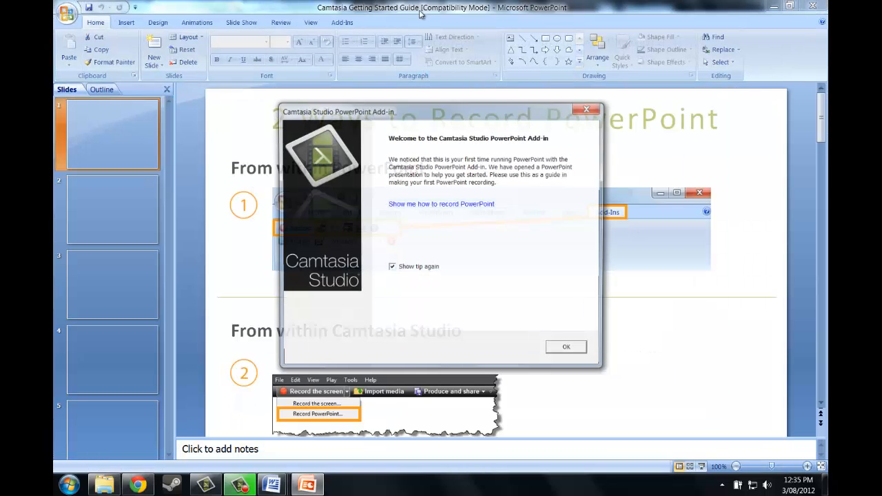
{"action": "left_click", "coordinate": [566, 347]}
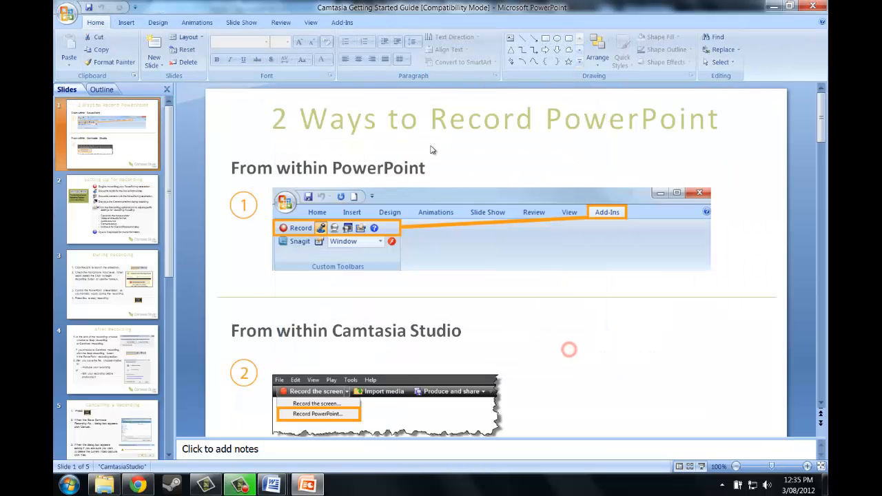
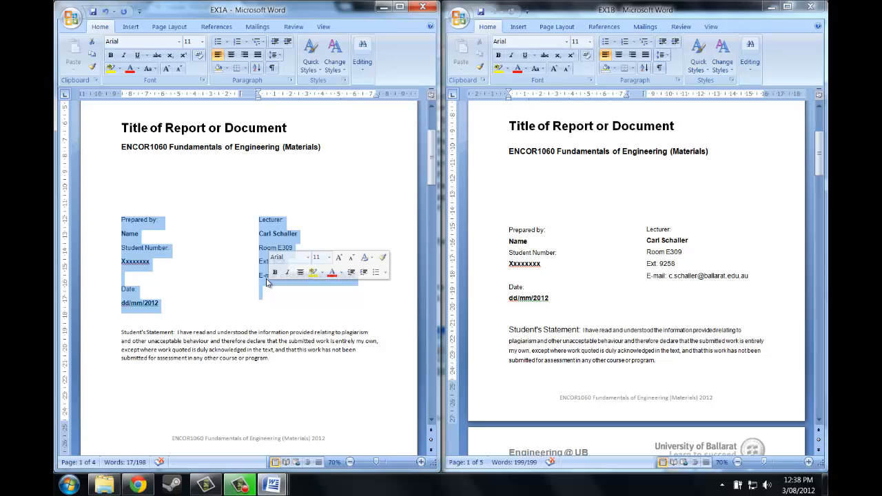
- Set the paragraph spacing after to 0 for the selected author and lecturer details block in EX1A
{"action": "right_click", "coordinate": [273, 239]}
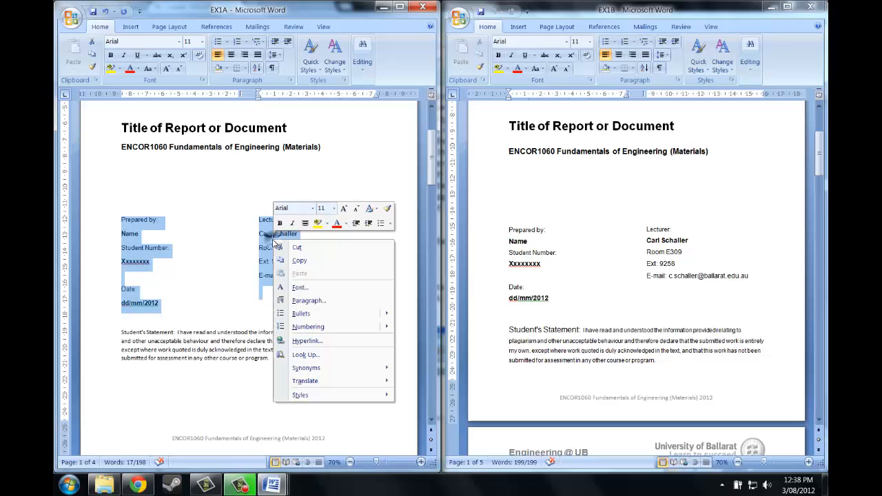
{"action": "left_click", "coordinate": [307, 301]}
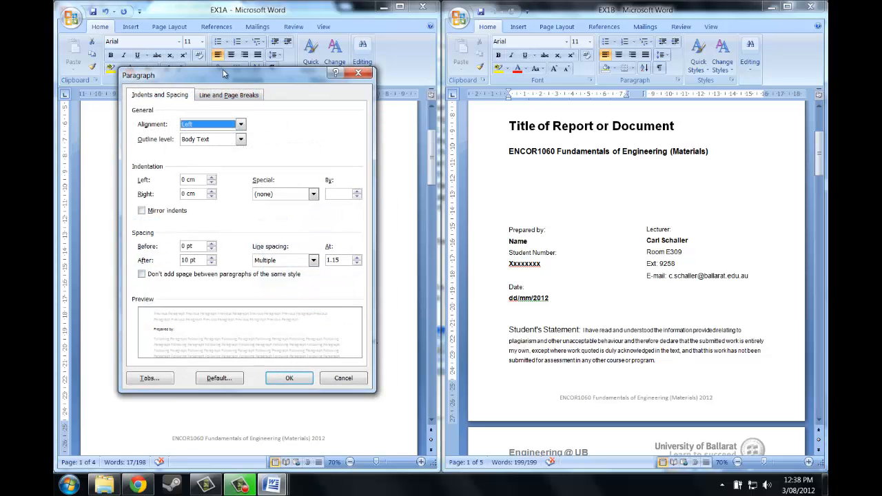
{"action": "left_click_drag", "start_coordinate": [223, 69], "coordinate": [230, 71]}
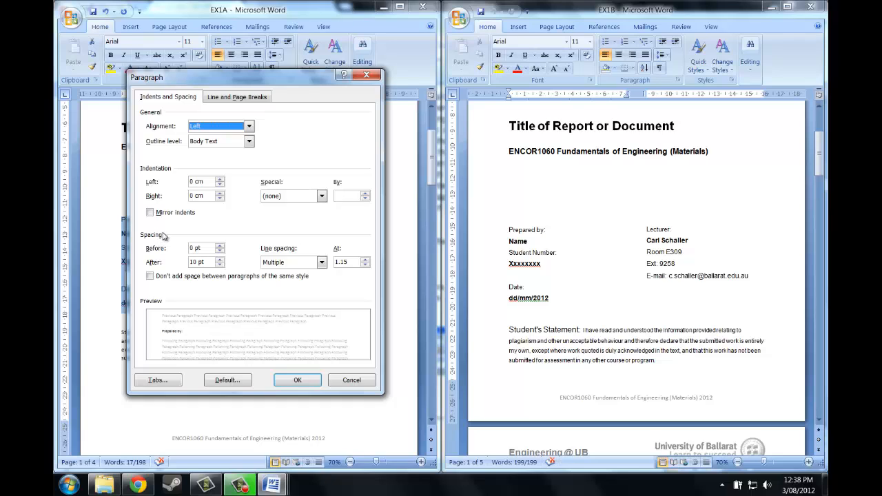
{"action": "left_click_drag", "start_coordinate": [211, 262], "coordinate": [189, 263]}
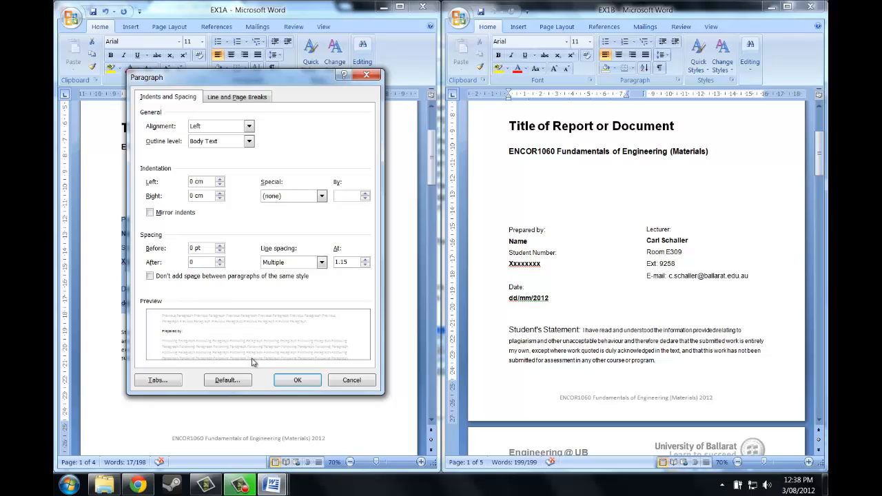
{"action": "left_click", "coordinate": [311, 381]}
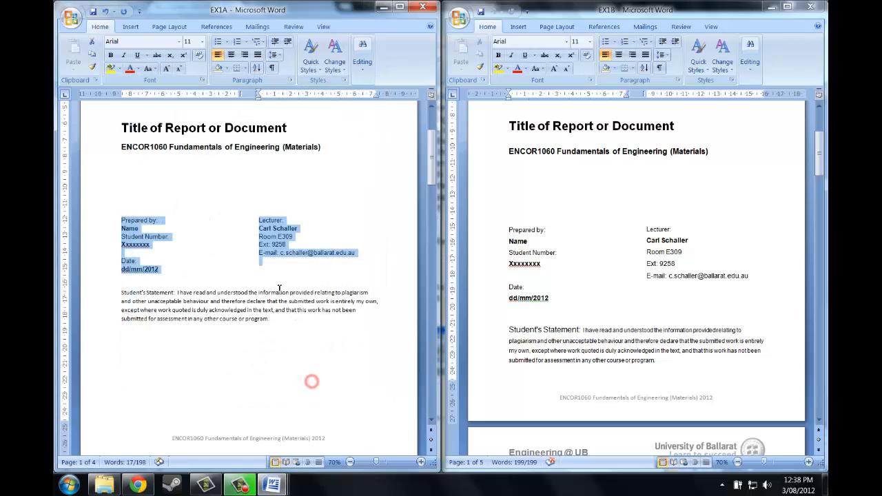
- Examine the paragraph spacing and line spacing settings of the Name line in EX1B
{"action": "left_click", "coordinate": [578, 258]}
{"action": "right_click", "coordinate": [517, 238]}
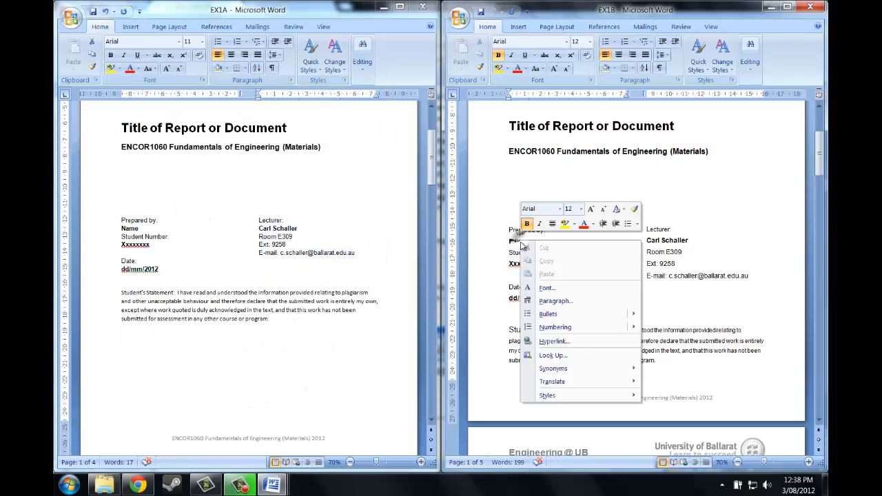
{"action": "left_click", "coordinate": [556, 302]}
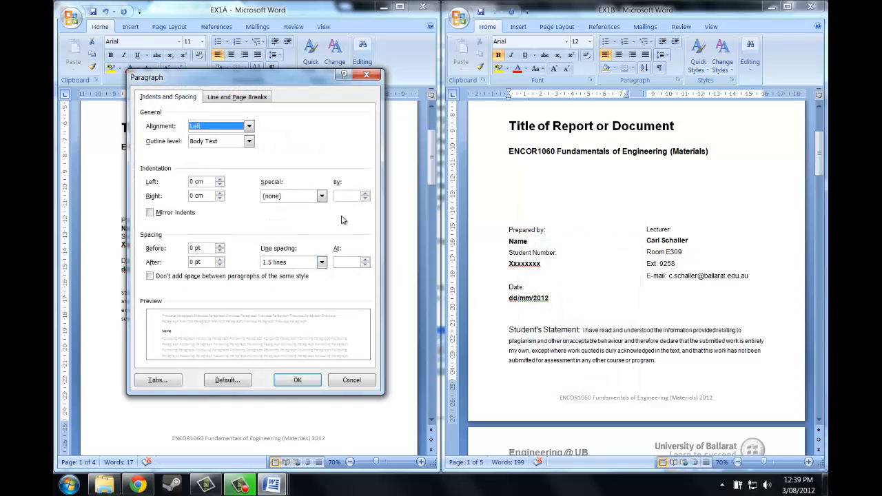
{"action": "left_click", "coordinate": [297, 380]}
- Set the line spacing of the author and lecturer details block in EX1A to 1.5 lines
{"action": "right_click", "coordinate": [129, 224]}
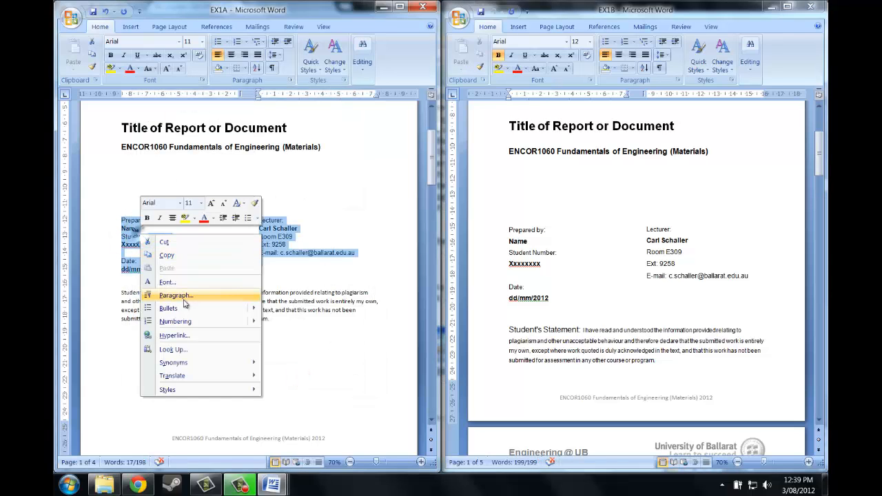
{"action": "left_click", "coordinate": [185, 295]}
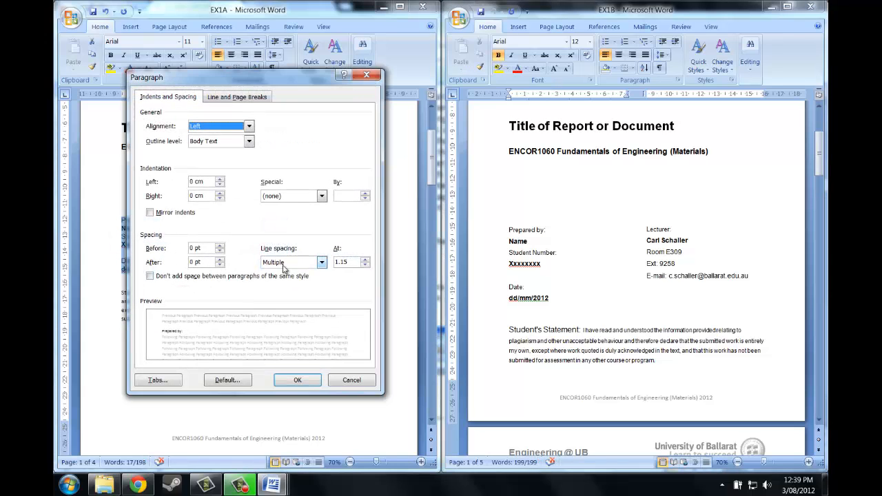
{"action": "left_click", "coordinate": [285, 264]}
{"action": "left_click", "coordinate": [287, 280]}
{"action": "left_click", "coordinate": [295, 380]}
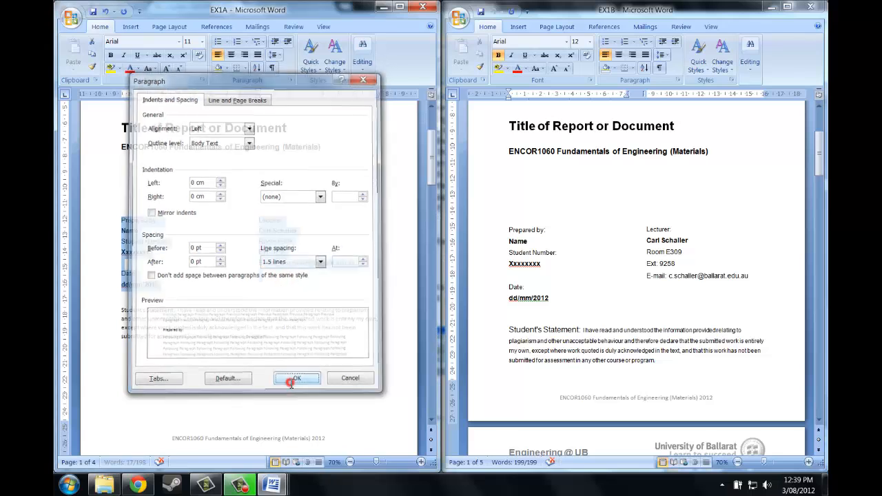
{"action": "left_click", "coordinate": [242, 273]}
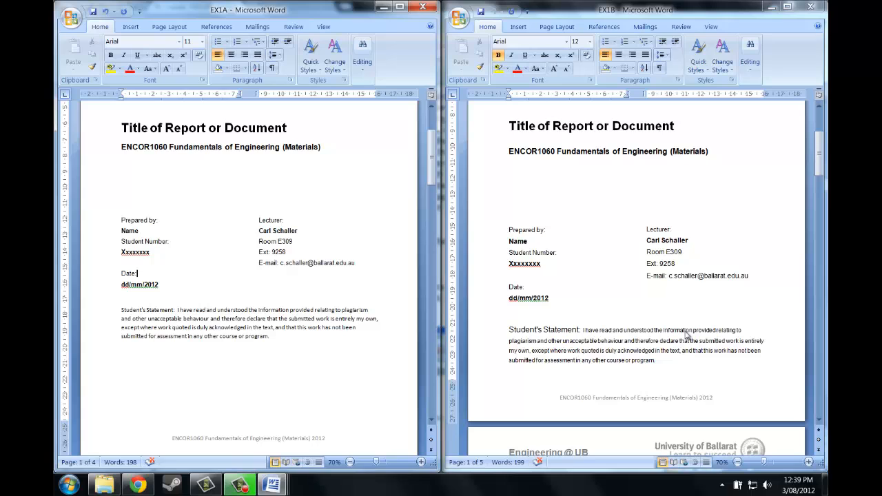
- Compare the font and size of the "Student's Statement" heading in EX1B with the one in EX1A
{"action": "left_click", "coordinate": [569, 329]}
{"action": "scroll", "coordinate": [567, 321], "scroll_direction": "down", "scroll_amount": 2}
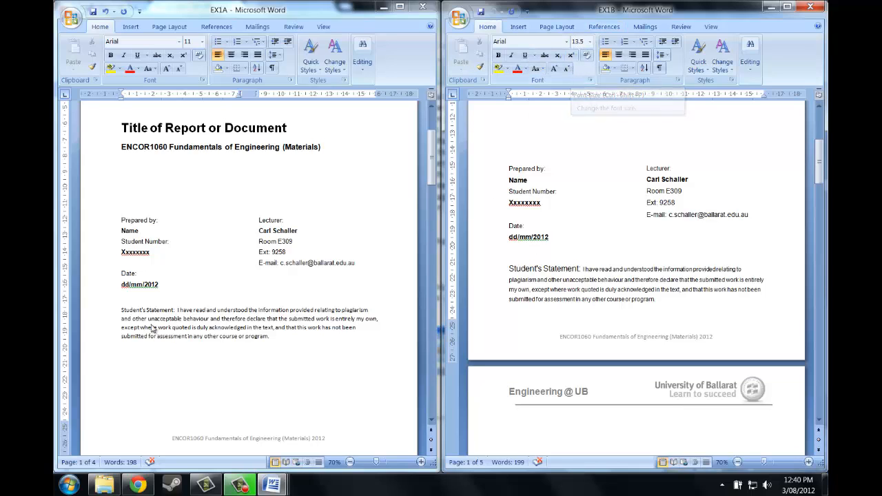
{"action": "left_click", "coordinate": [111, 312]}
{"action": "left_click", "coordinate": [124, 311]}
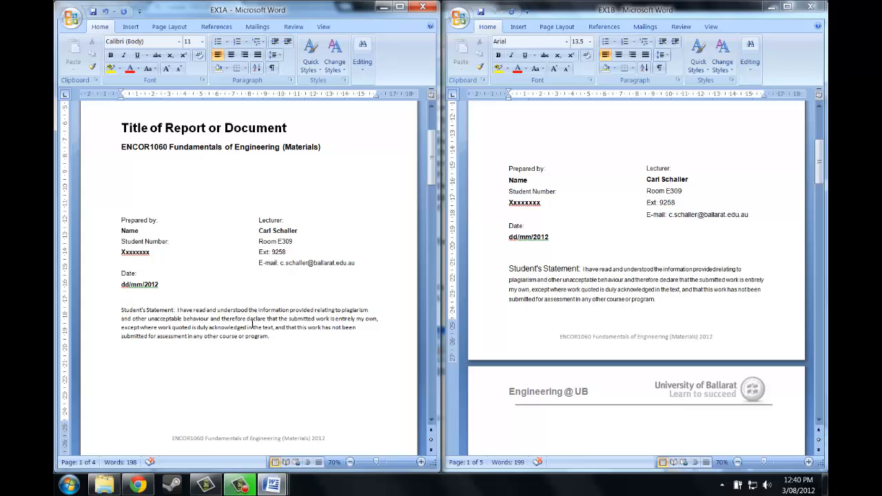
- Set the font size of the "Student's Statement:" heading in EX1A to 13.5
{"action": "key", "text": "shift+Right"}
{"action": "key", "text": "shift+Right"}
{"action": "key", "text": "shift+Right"}
{"action": "key", "text": "shift+Right"}
{"action": "key", "text": "shift+Right"}
{"action": "key", "text": "shift+Right"}
{"action": "key", "text": "shift+Right"}
{"action": "key", "text": "shift+Right"}
{"action": "key", "text": "shift+Right"}
{"action": "key", "text": "shift+Right"}
{"action": "key", "text": "shift+Right"}
{"action": "key", "text": "shift+Right"}
{"action": "key", "text": "shift+Right"}
{"action": "key", "text": "shift+Right"}
{"action": "key", "text": "shift+Right"}
{"action": "key", "text": "shift+Right"}
{"action": "key", "text": "shift+Right"}
{"action": "key", "text": "shift+Right"}
{"action": "key", "text": "shift+Right"}
{"action": "key", "text": "shift+Right"}
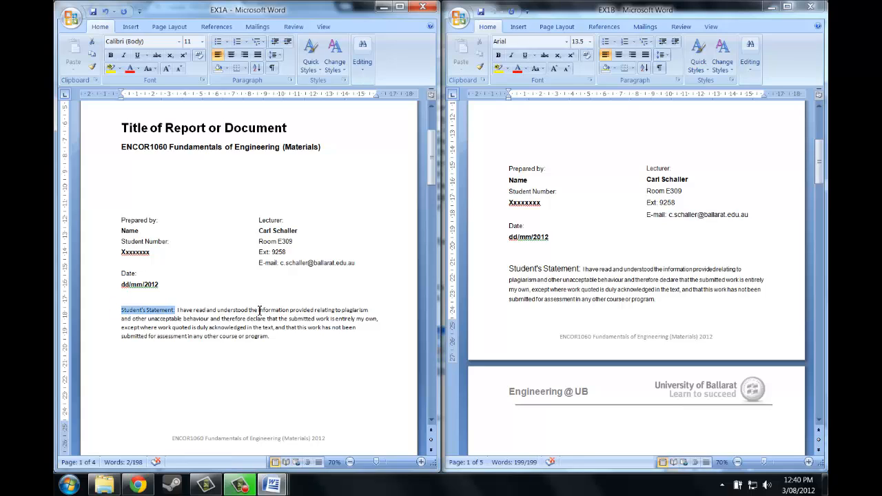
{"action": "left_click", "coordinate": [202, 41]}
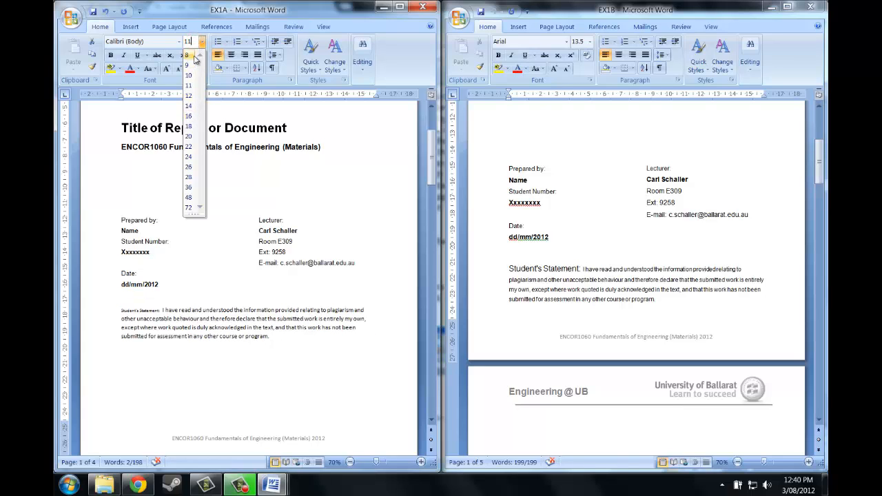
{"action": "type", "text": "1"}
{"action": "type", "text": "3.33"}
{"action": "key", "text": "BackSpace"}
{"action": "key", "text": "BackSpace"}
{"action": "key", "text": "Return"}
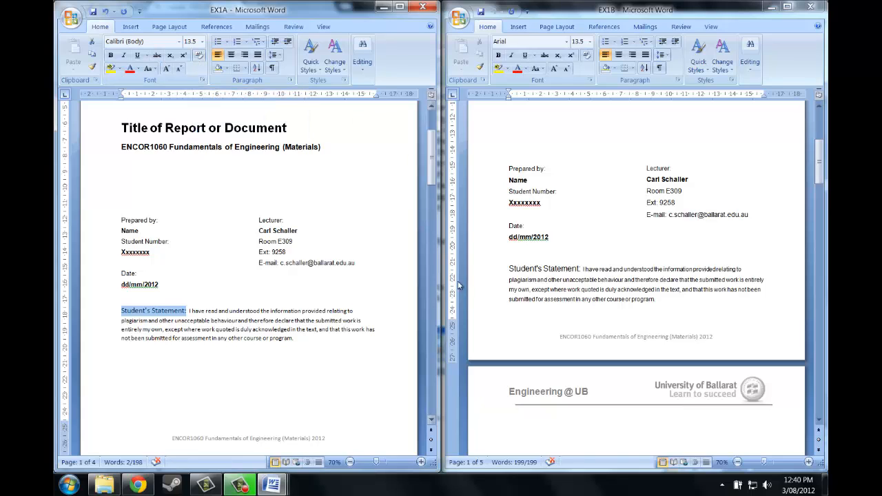
- Change the font of the whole Student's Statement paragraph in EX1A to Arial
{"action": "left_click", "coordinate": [322, 307]}
{"action": "left_click_drag", "start_coordinate": [304, 340], "coordinate": [122, 311]}
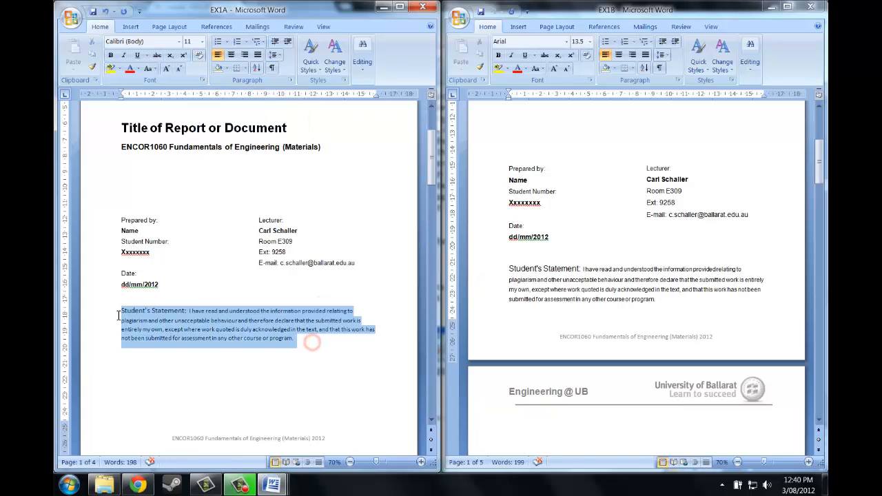
{"action": "left_click", "coordinate": [179, 41]}
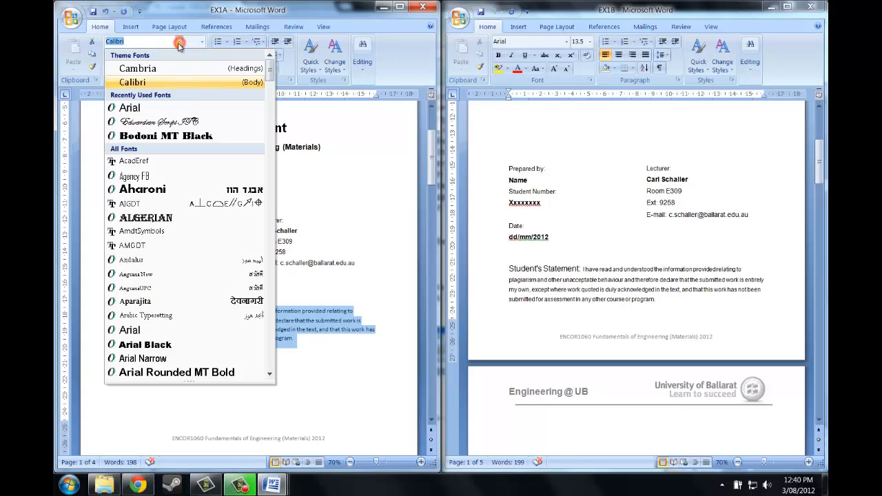
{"action": "left_click", "coordinate": [160, 107]}
- Insert five blank lines below the lecturer's e-mail line in EX1A to move the Student's Statement further down the page
{"action": "left_click", "coordinate": [309, 275]}
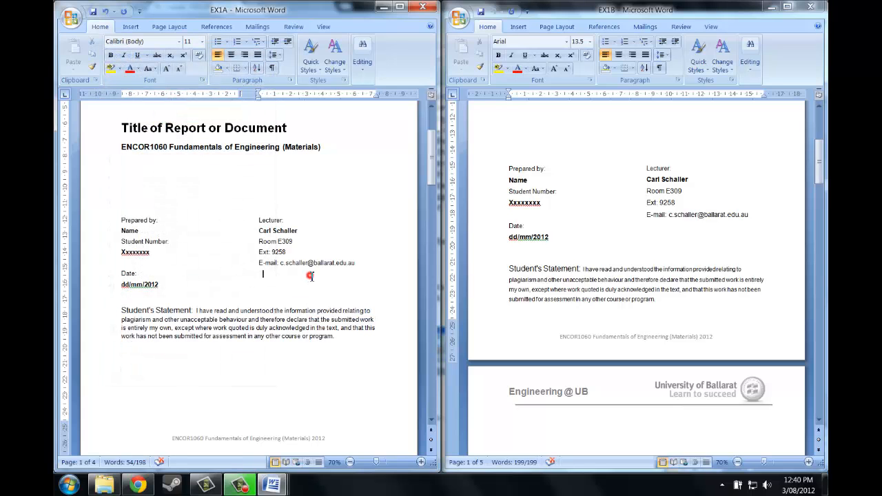
{"action": "key", "text": "Return"}
{"action": "key", "text": "Return"}
{"action": "key", "text": "Return"}
{"action": "key", "text": "Return"}
{"action": "key", "text": "Return"}
{"action": "scroll", "coordinate": [248, 289], "scroll_direction": "down", "scroll_amount": 2}
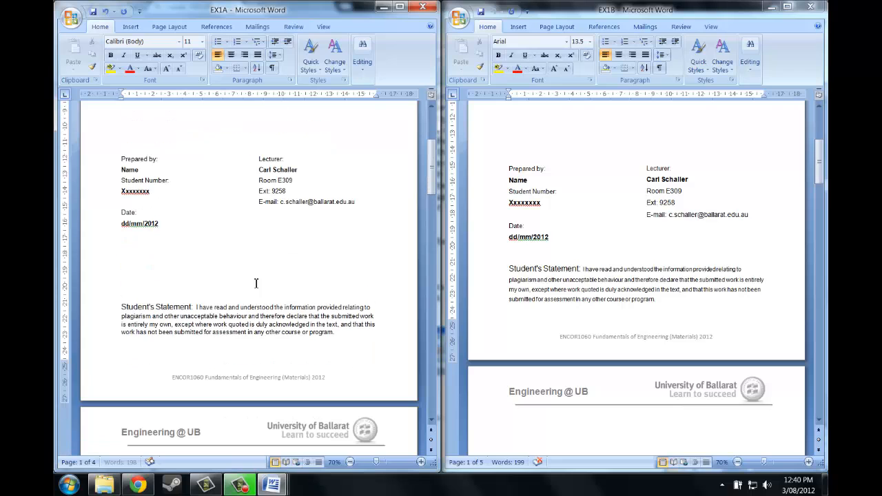
- Change the font of the Abstract/Synopsis/Summary heading and the text line below it in EX1A to Arial
{"action": "scroll", "coordinate": [610, 252], "scroll_direction": "down", "scroll_amount": 1}
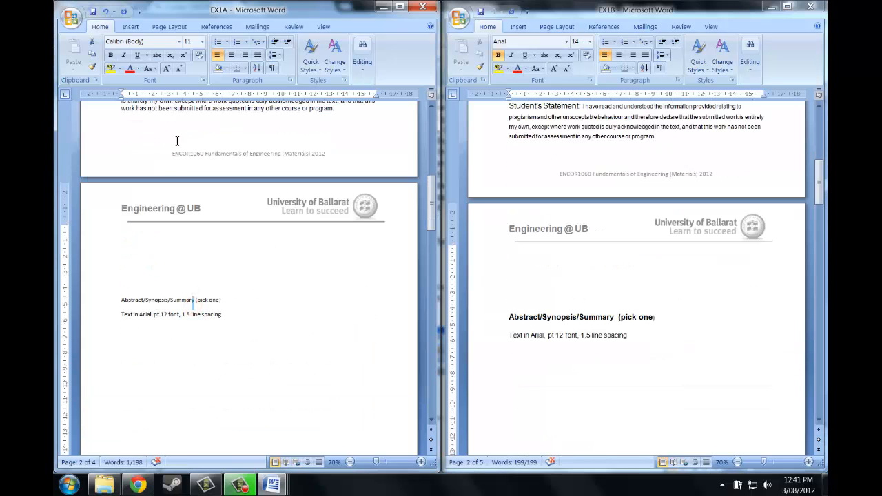
{"action": "left_click_drag", "start_coordinate": [117, 285], "coordinate": [147, 335]}
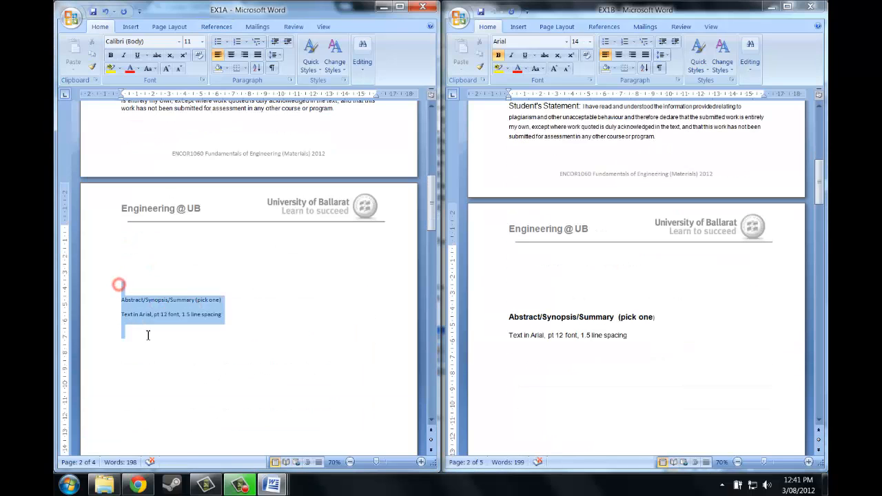
{"action": "left_click", "coordinate": [179, 41]}
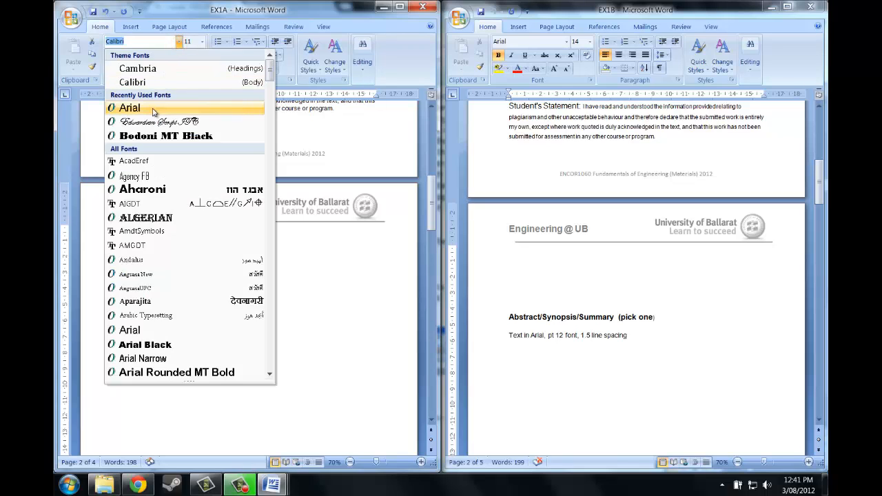
{"action": "left_click", "coordinate": [152, 108]}
{"action": "left_click", "coordinate": [179, 42]}
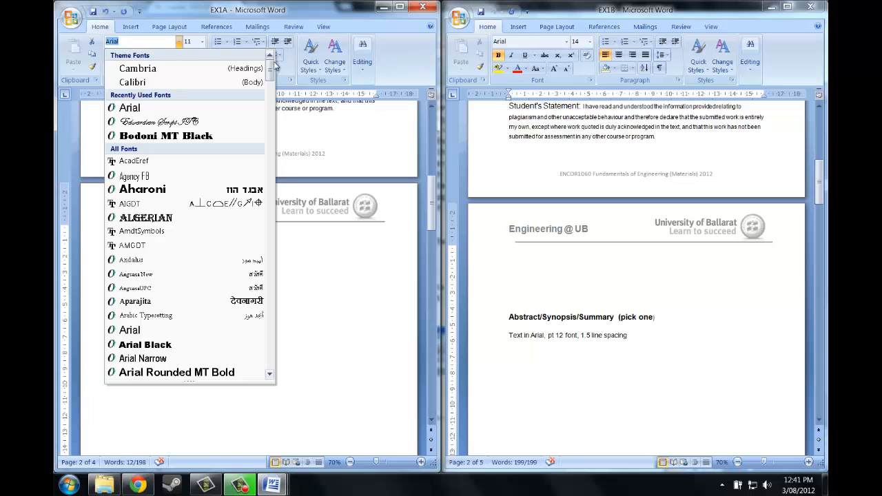
{"action": "mouse_move", "coordinate": [271, 69]}
{"action": "left_mouse_down"}
{"action": "mouse_move", "coordinate": [273, 110]}
{"action": "mouse_move", "coordinate": [270, 83]}
{"action": "left_mouse_up"}
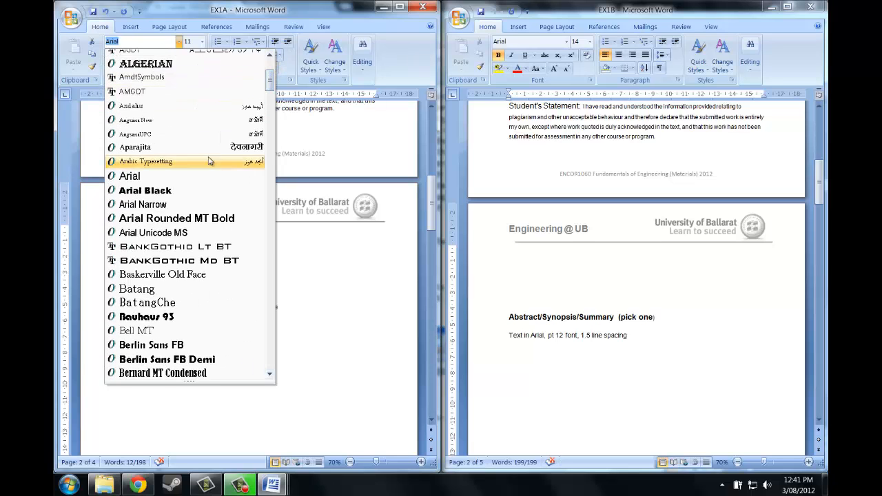
{"action": "scroll", "coordinate": [207, 157], "scroll_direction": "up", "scroll_amount": 4}
{"action": "left_click", "coordinate": [129, 108]}
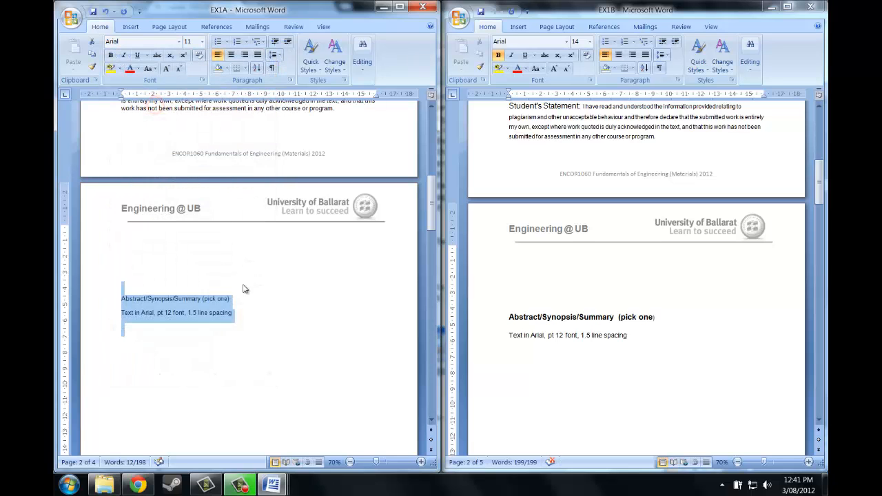
{"action": "left_click", "coordinate": [243, 297]}
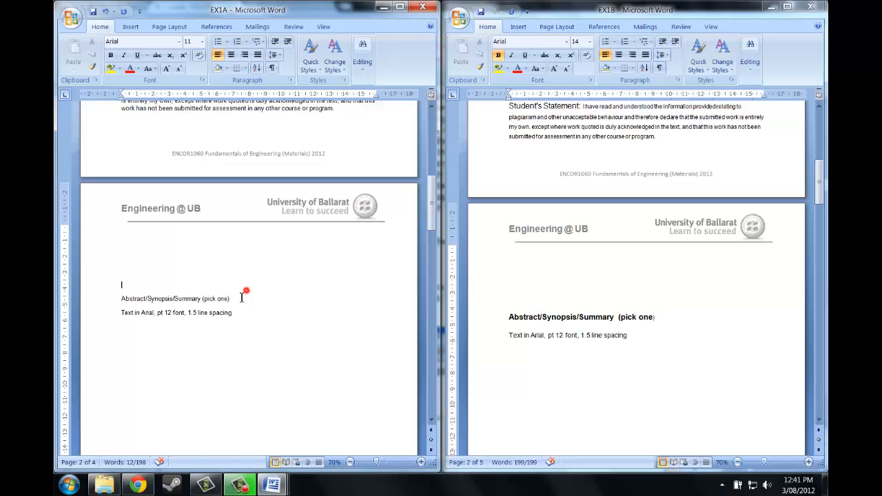
{"action": "left_click", "coordinate": [122, 297]}
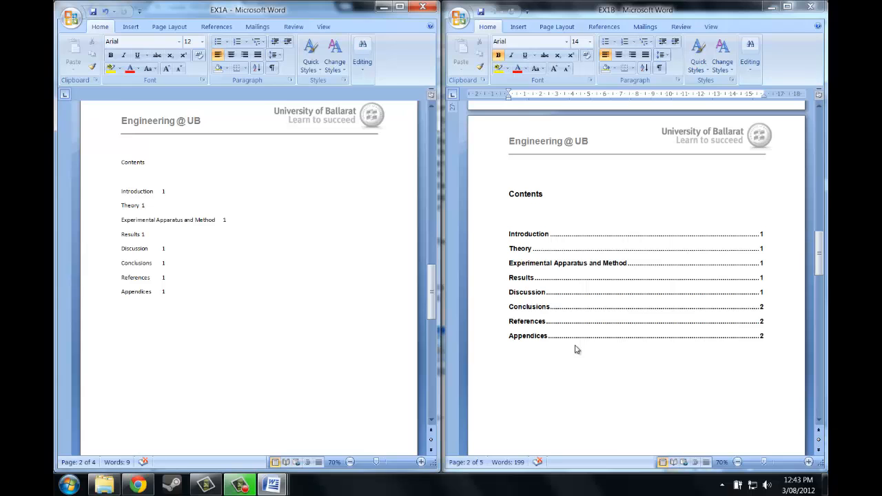
{"action": "left_click", "coordinate": [276, 246]}
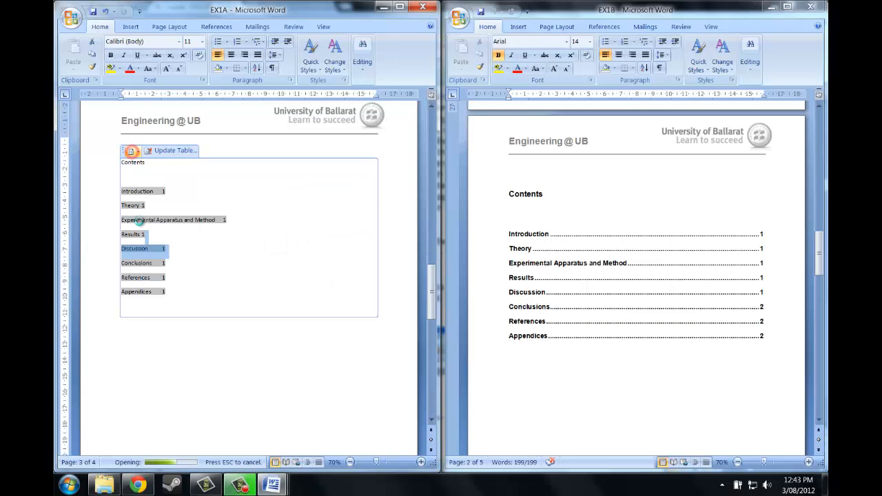
{"action": "left_click", "coordinate": [133, 151]}
{"action": "left_click", "coordinate": [175, 151]}
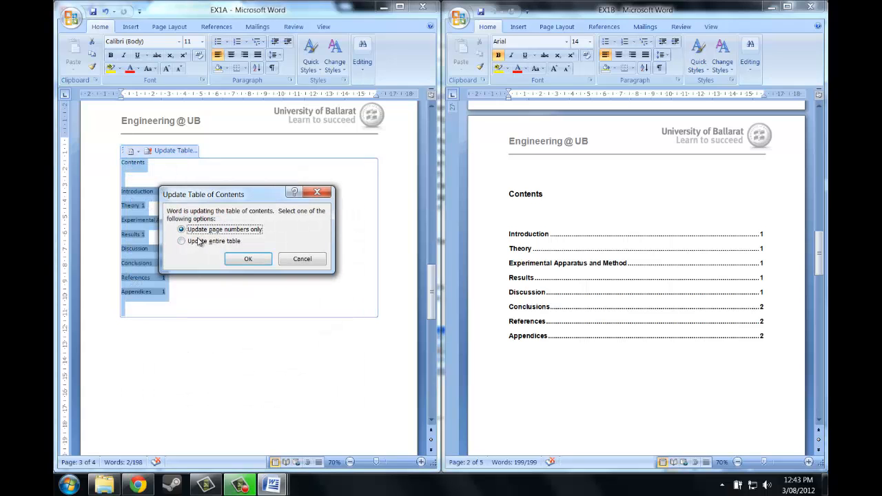
{"action": "left_click", "coordinate": [282, 259]}
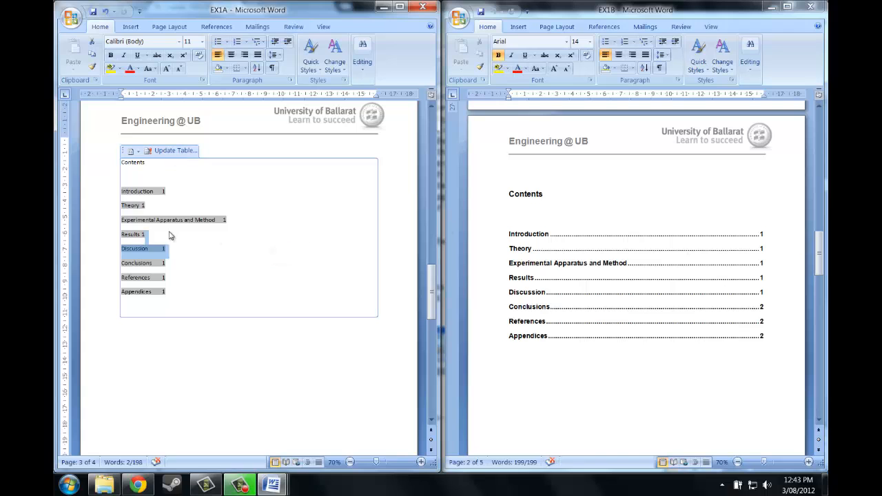
{"action": "left_click", "coordinate": [687, 247]}
{"action": "left_click", "coordinate": [247, 224]}
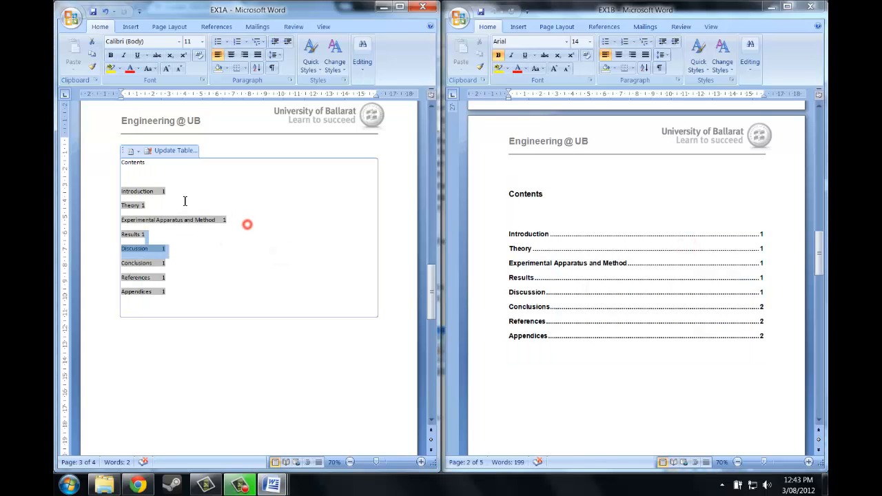
- Replace the plain contents list in EX1A with the built-in Automatic Table 1 table of contents
{"action": "left_click", "coordinate": [131, 151]}
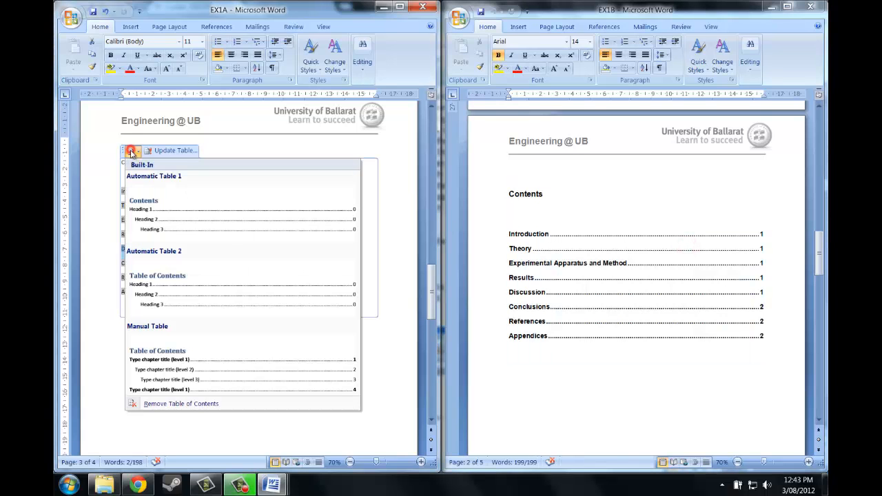
{"action": "left_click", "coordinate": [183, 229]}
{"action": "left_click", "coordinate": [438, 277]}
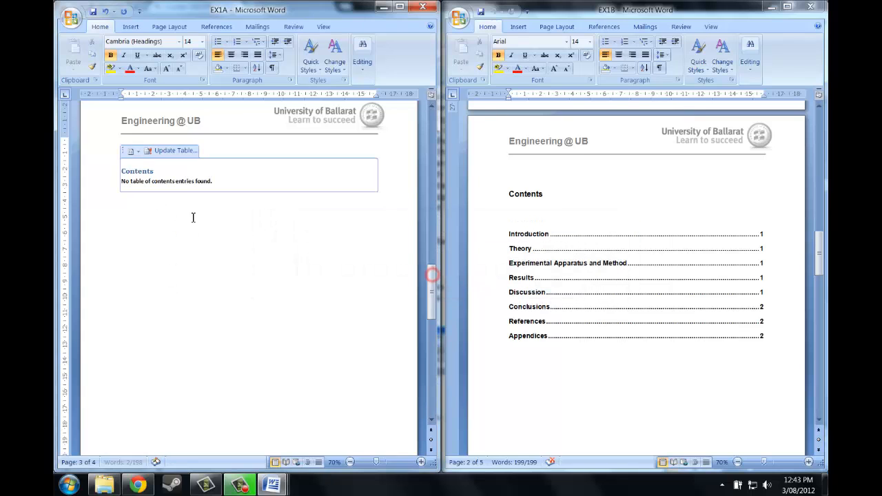
{"action": "left_click", "coordinate": [188, 224]}
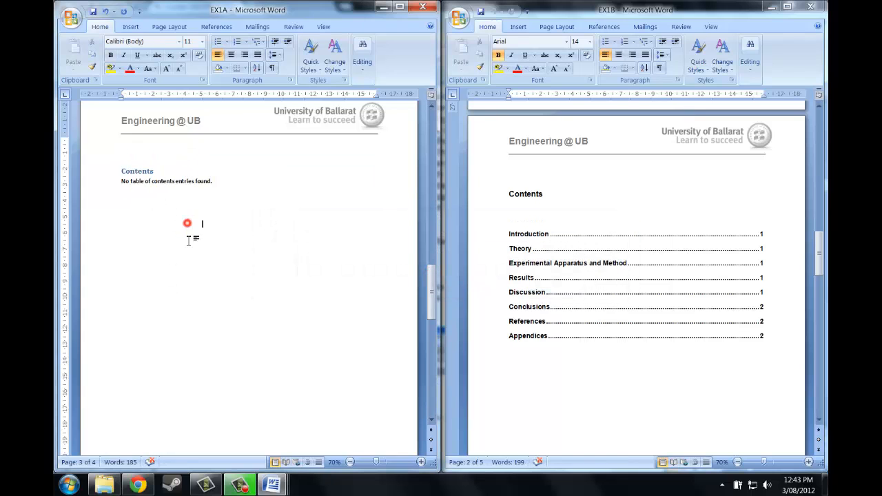
{"action": "double_click", "coordinate": [163, 227]}
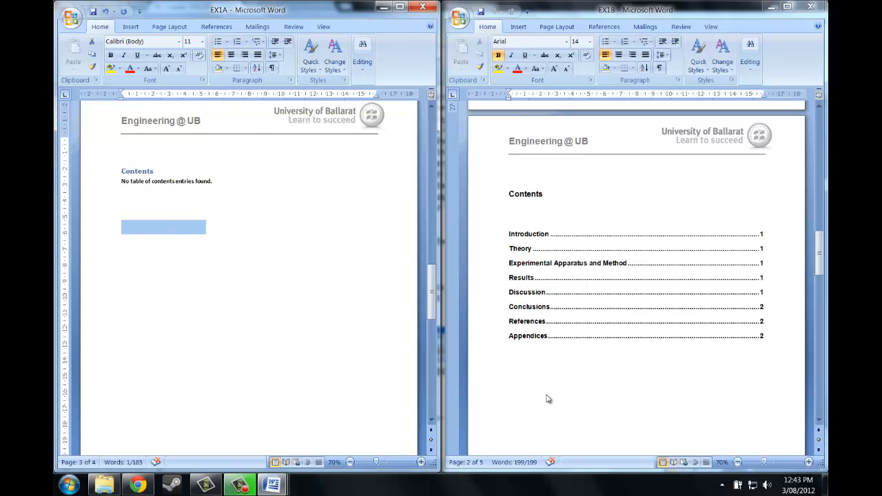
- Compare the section headings from Introduction onward in EX1B with the unformatted ones on the last page of EX1A
{"action": "left_click", "coordinate": [597, 322]}
{"action": "scroll", "coordinate": [652, 190], "scroll_direction": "down", "scroll_amount": 3}
{"action": "scroll", "coordinate": [651, 192], "scroll_direction": "down", "scroll_amount": 10}
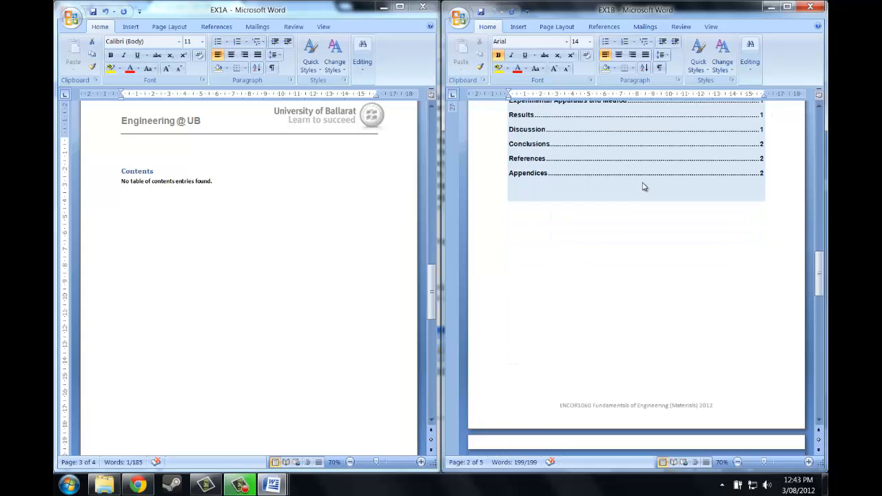
{"action": "left_click", "coordinate": [524, 138]}
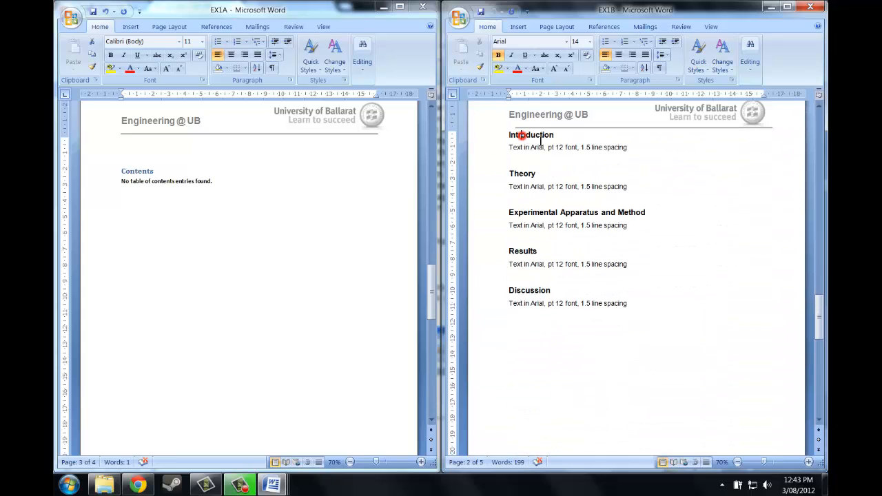
{"action": "left_click", "coordinate": [525, 176]}
{"action": "left_click", "coordinate": [550, 212]}
{"action": "left_click", "coordinate": [354, 218]}
{"action": "scroll", "coordinate": [336, 212], "scroll_direction": "down", "scroll_amount": 8}
{"action": "scroll", "coordinate": [297, 215], "scroll_direction": "down", "scroll_amount": 8}
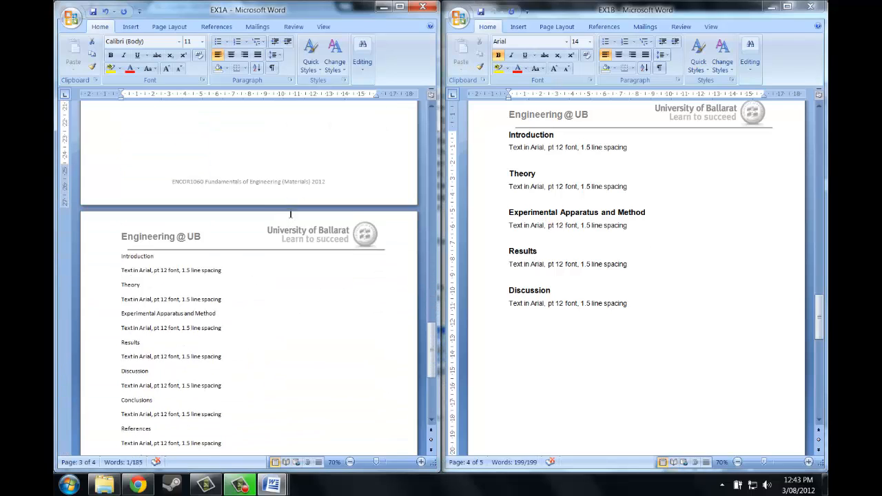
{"action": "left_click", "coordinate": [168, 174]}
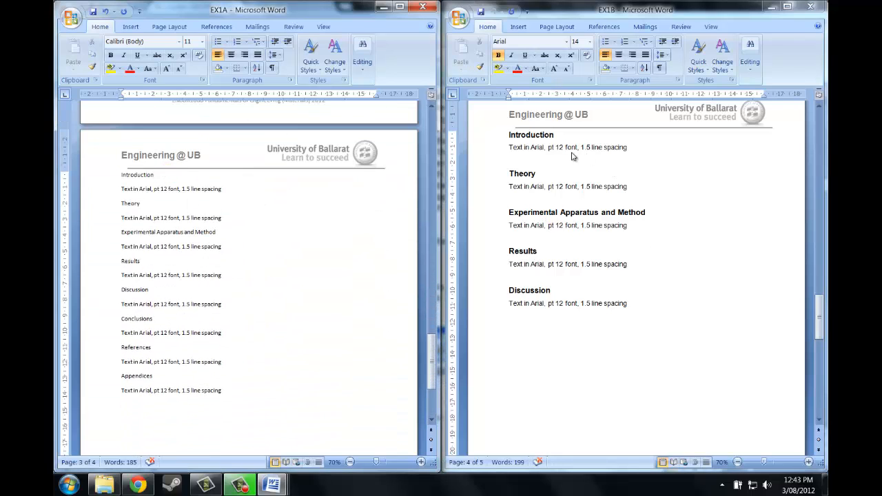
- Maximize the EX1B window and examine which style its Introduction heading uses and how the headings relate to the contents table
{"action": "left_click", "coordinate": [551, 136]}
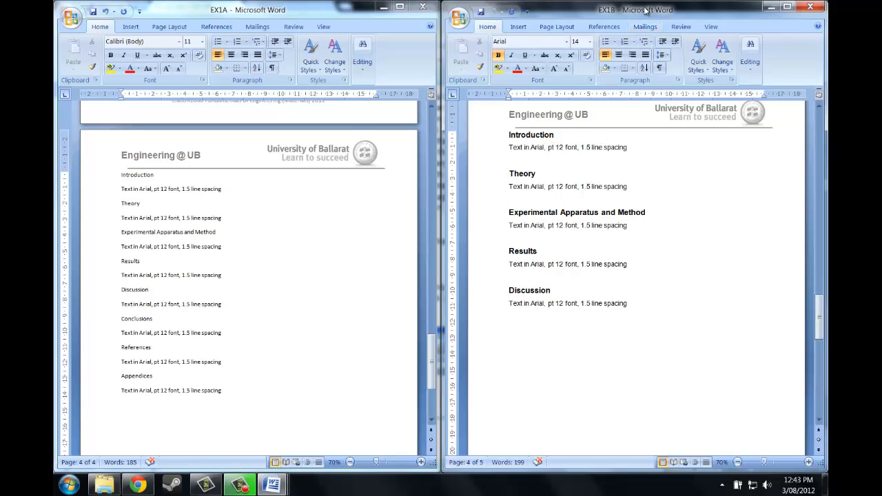
{"action": "left_click_drag", "start_coordinate": [641, 8], "coordinate": [571, 2]}
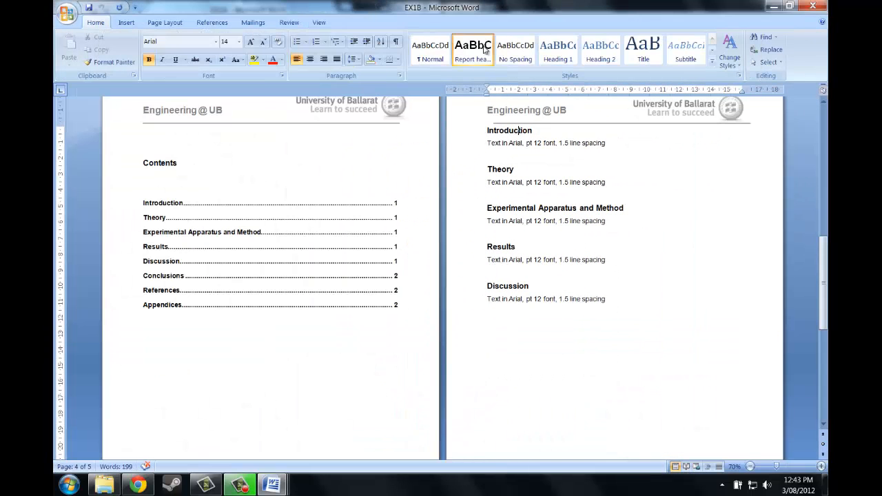
{"action": "double_click", "coordinate": [511, 4]}
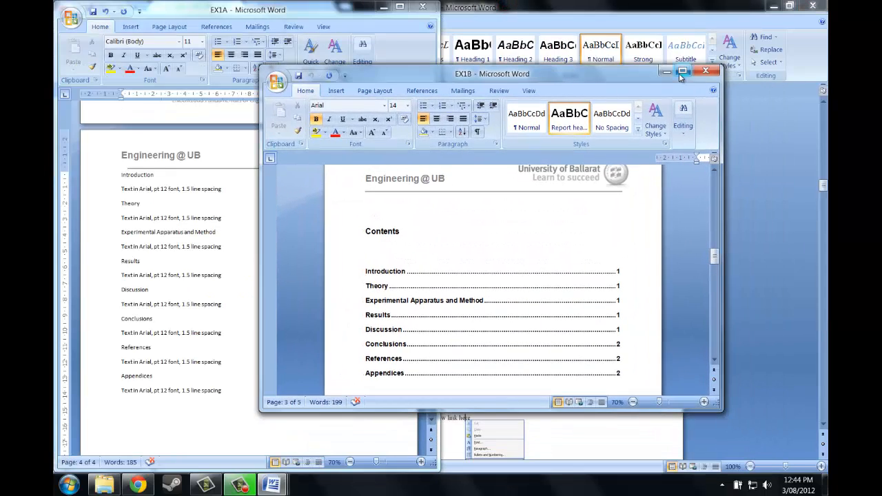
{"action": "double_click", "coordinate": [624, 73]}
{"action": "left_click_drag", "start_coordinate": [598, 4], "coordinate": [560, 1]}
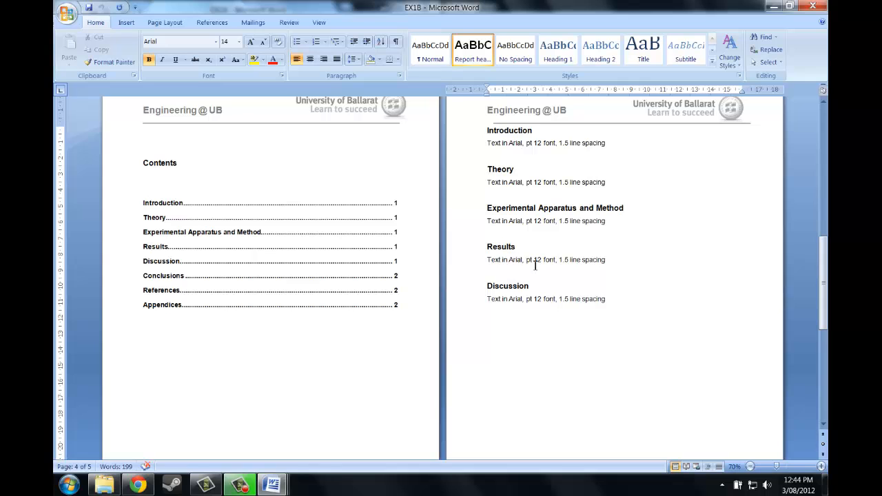
{"action": "scroll", "coordinate": [614, 203], "scroll_direction": "up", "scroll_amount": 3}
{"action": "scroll", "coordinate": [618, 199], "scroll_direction": "down", "scroll_amount": 5}
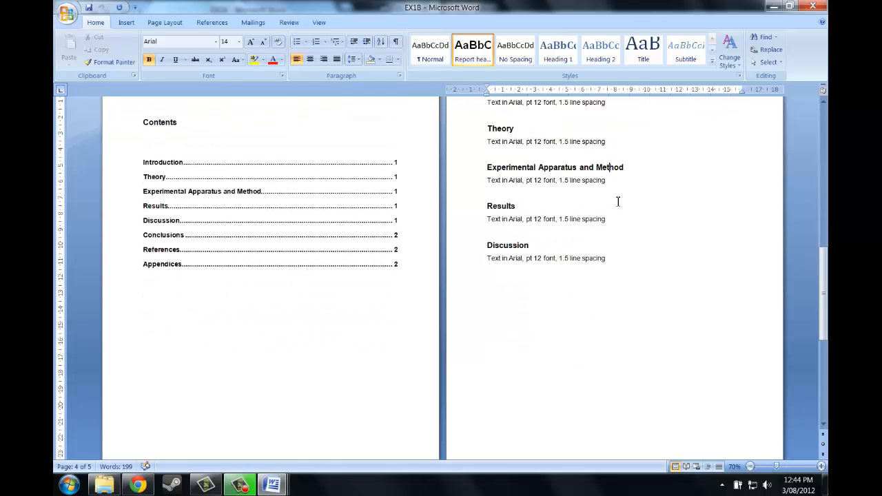
{"action": "scroll", "coordinate": [337, 220], "scroll_direction": "up", "scroll_amount": 1}
{"action": "left_click", "coordinate": [335, 220]}
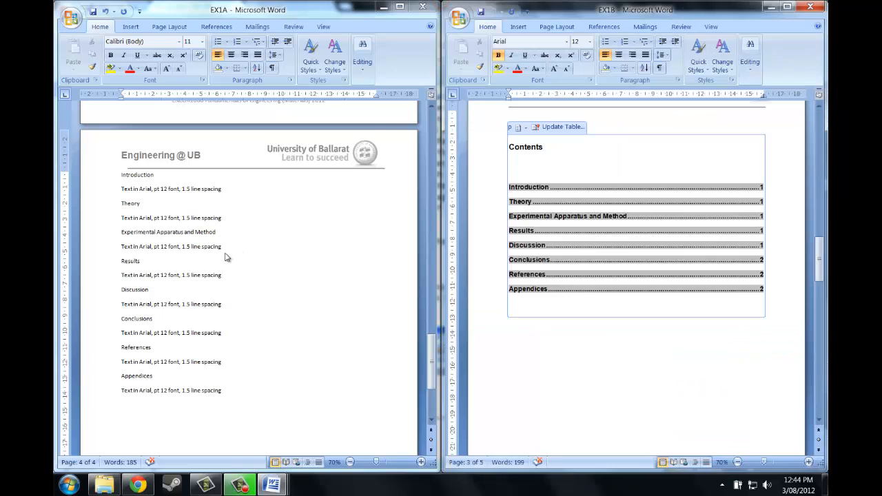
- Apply the Report heading quick style to the Introduction heading on the last page of EX1A
{"action": "scroll", "coordinate": [662, 250], "scroll_direction": "down", "scroll_amount": 10}
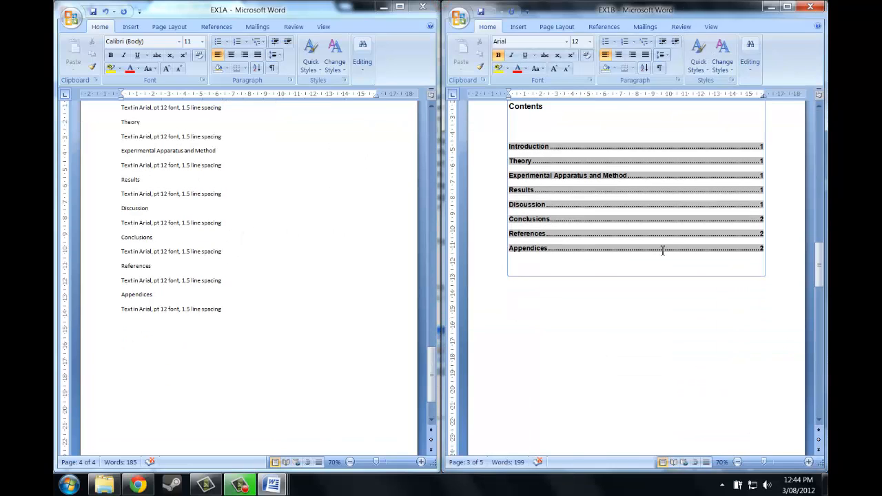
{"action": "left_click", "coordinate": [209, 177]}
{"action": "scroll", "coordinate": [208, 177], "scroll_direction": "up", "scroll_amount": 4}
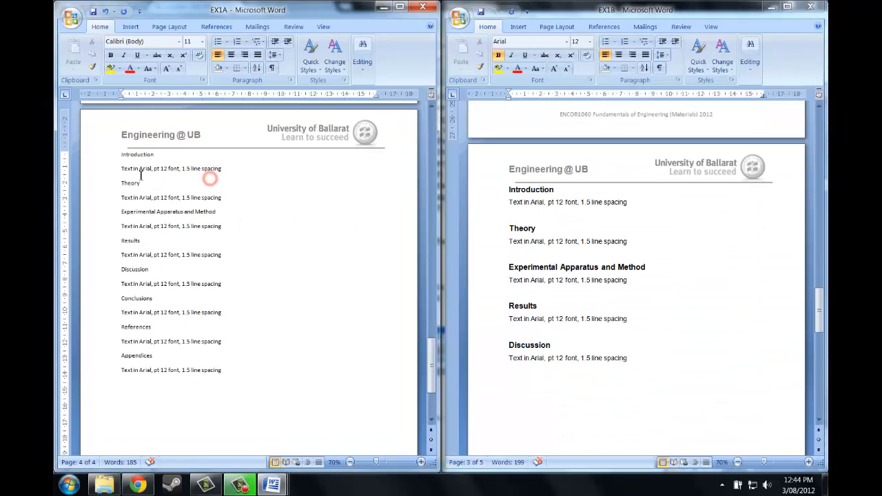
{"action": "left_click", "coordinate": [143, 178]}
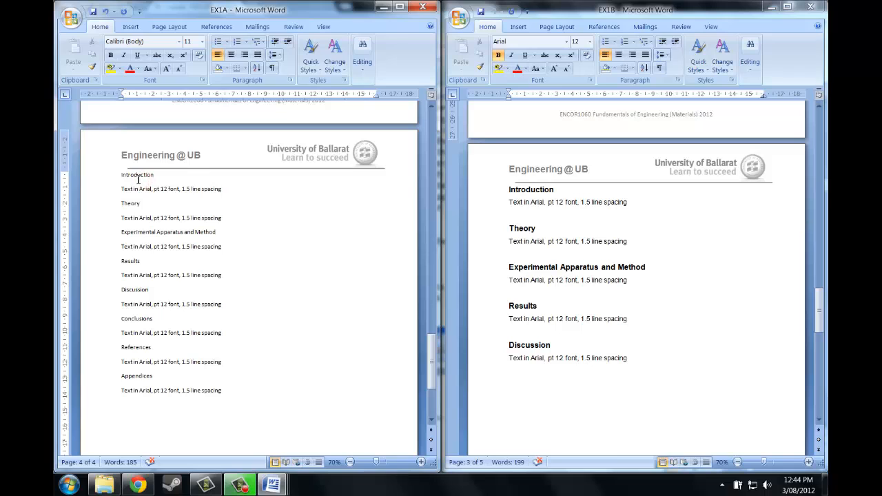
{"action": "double_click", "coordinate": [139, 176]}
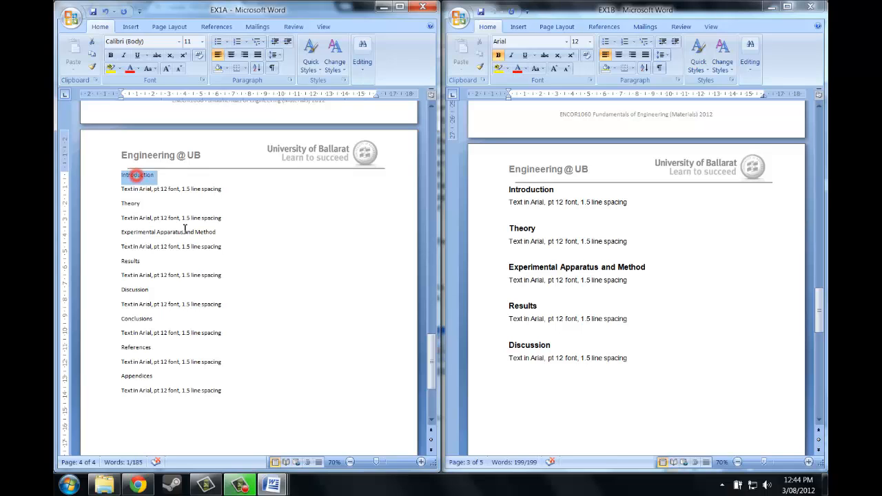
{"action": "left_click", "coordinate": [140, 176]}
{"action": "left_click", "coordinate": [180, 176]}
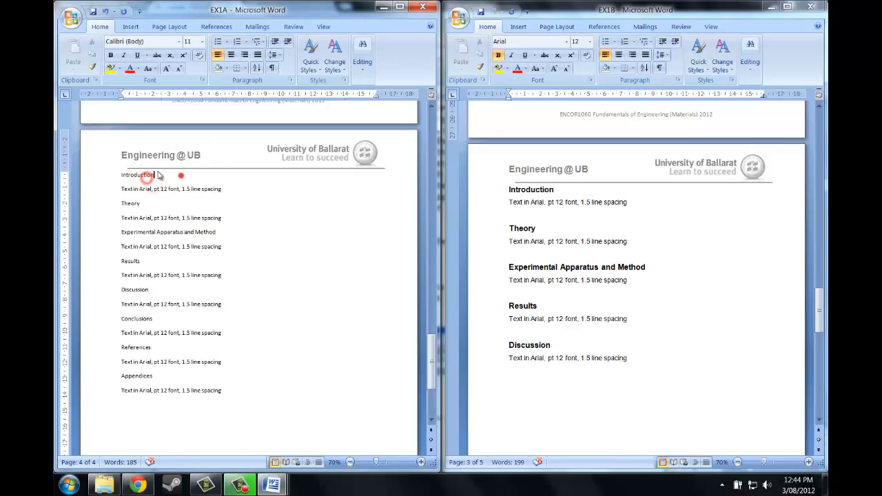
{"action": "left_click", "coordinate": [171, 174]}
{"action": "left_click", "coordinate": [308, 63]}
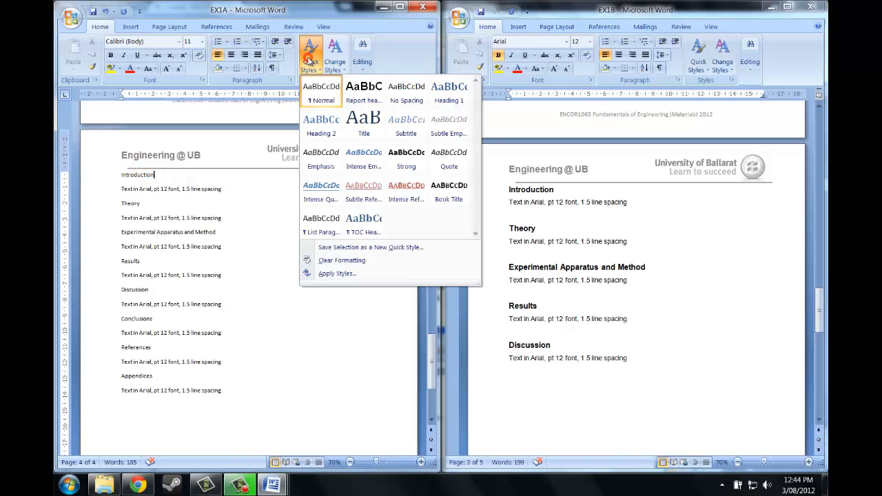
{"action": "left_click", "coordinate": [357, 102]}
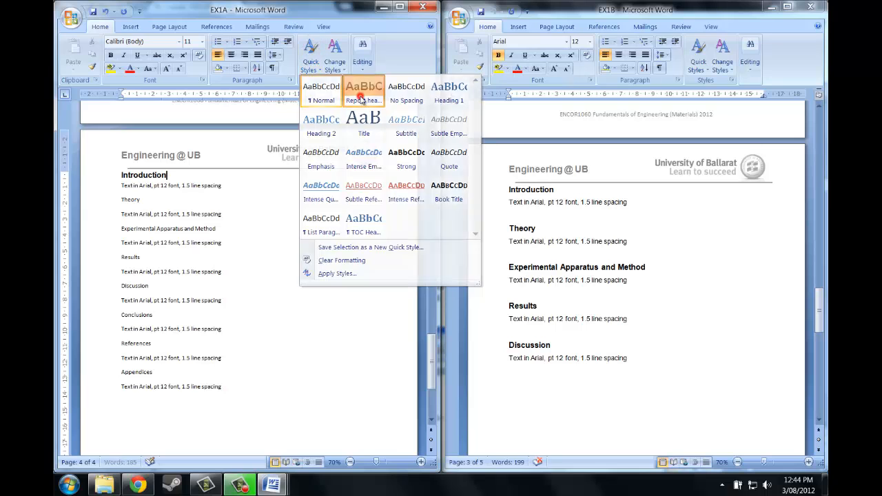
- Apply the Report heading style to the Theory and Experimental Apparatus and Method headings in EX1A
{"action": "left_click", "coordinate": [140, 199]}
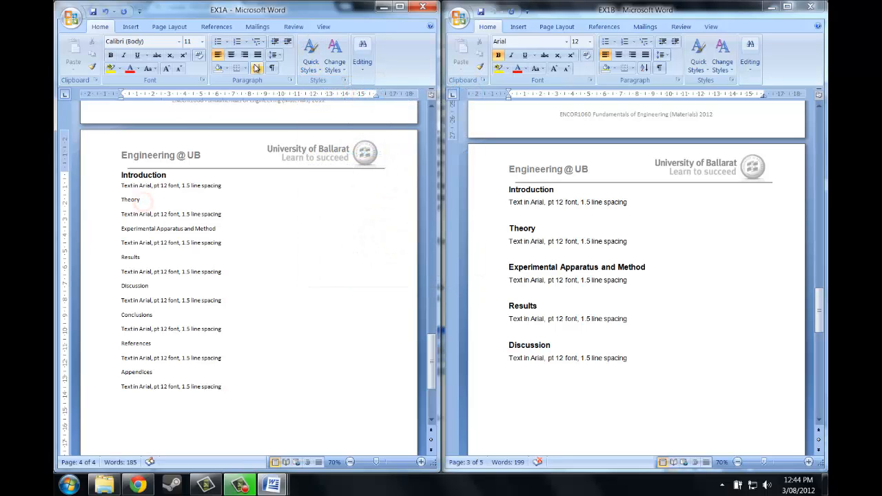
{"action": "left_click", "coordinate": [310, 55]}
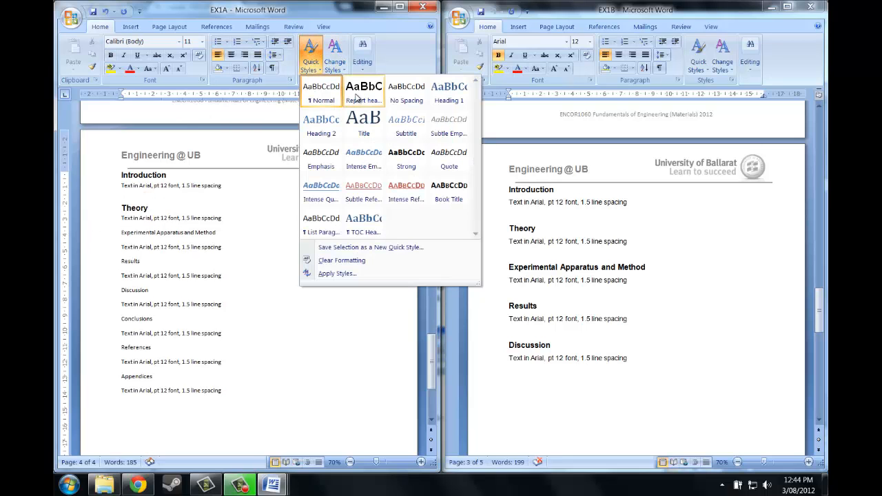
{"action": "left_click", "coordinate": [357, 96]}
{"action": "left_click", "coordinate": [164, 235]}
{"action": "left_click", "coordinate": [310, 55]}
{"action": "left_click", "coordinate": [356, 96]}
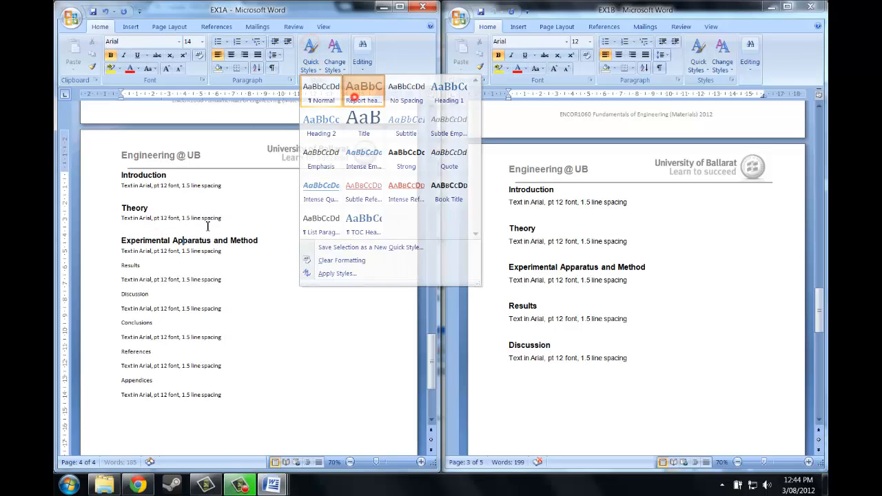
- Select the Results, Discussion, Conclusions, References and Appendices headings together and apply the Report heading style to them
{"action": "double_click", "coordinate": [131, 265]}
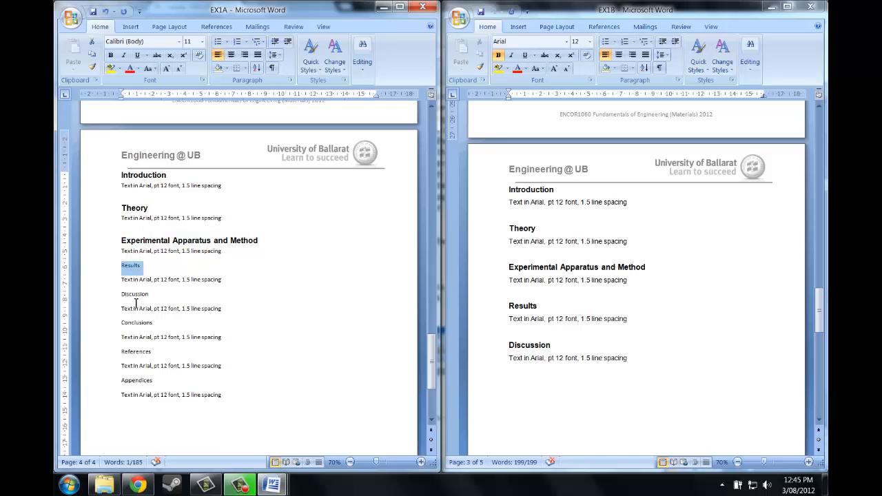
{"action": "double_click", "coordinate": [136, 294], "text": "ctrl"}
{"action": "double_click", "coordinate": [137, 323], "text": "ctrl"}
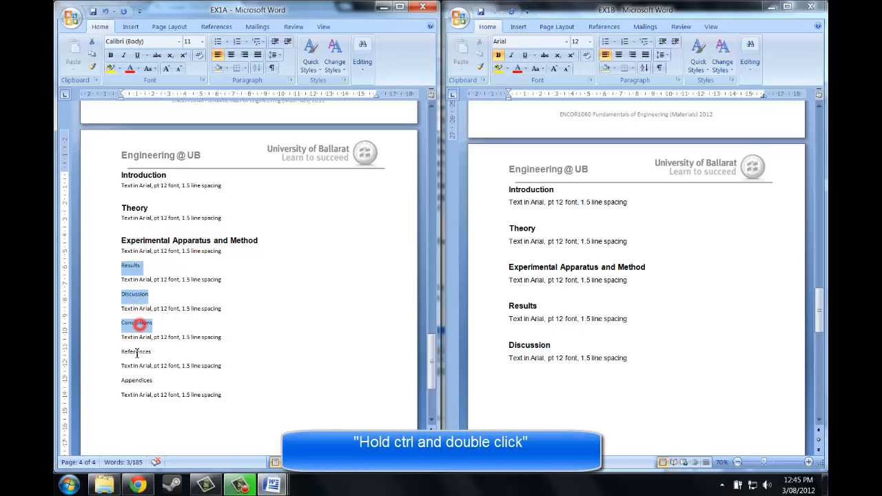
{"action": "double_click", "coordinate": [136, 351], "text": "ctrl"}
{"action": "double_click", "coordinate": [137, 381], "text": "ctrl"}
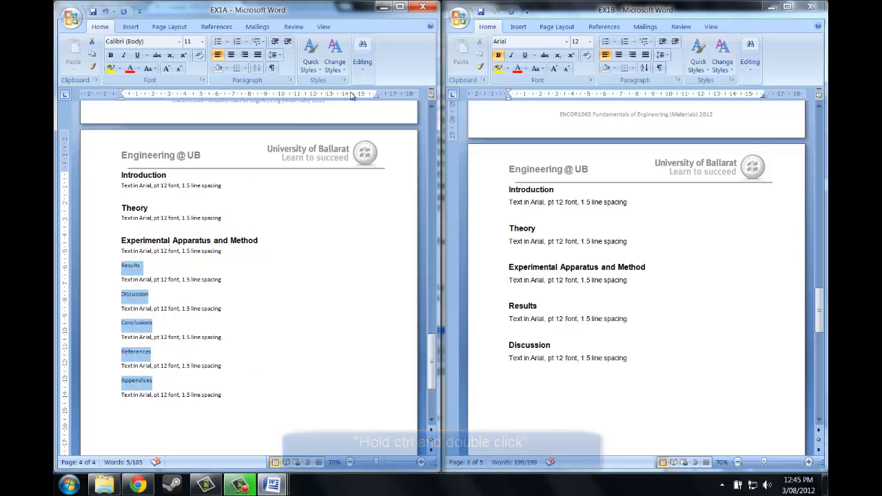
{"action": "left_click", "coordinate": [311, 58]}
{"action": "left_click", "coordinate": [350, 91]}
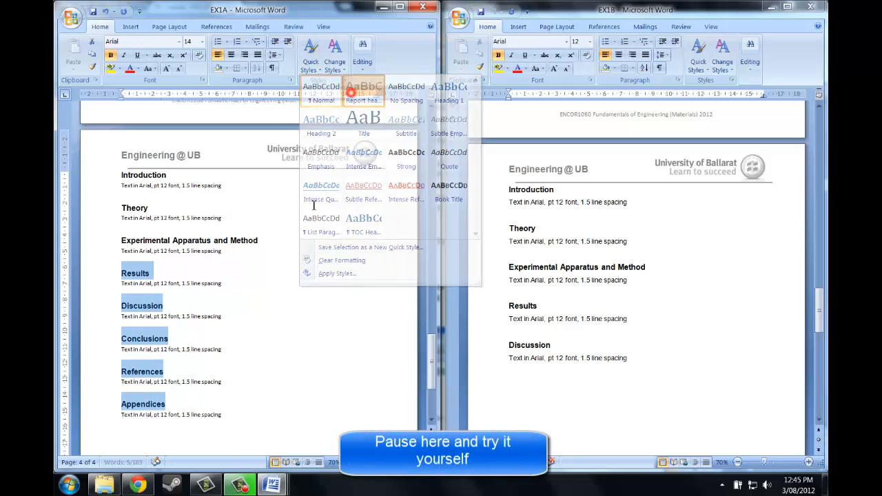
{"action": "left_click", "coordinate": [245, 289]}
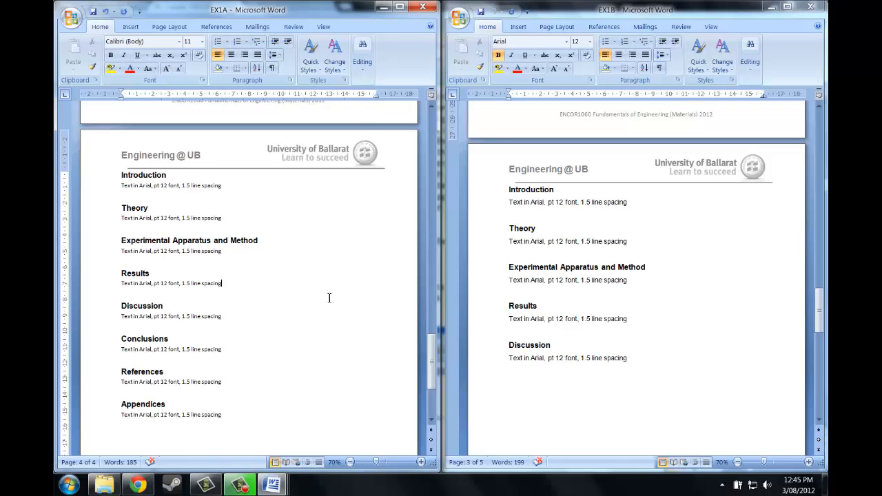
- Update the table of contents in EX1A so it lists the newly styled headings
{"action": "scroll", "coordinate": [329, 298], "scroll_direction": "up", "scroll_amount": 12}
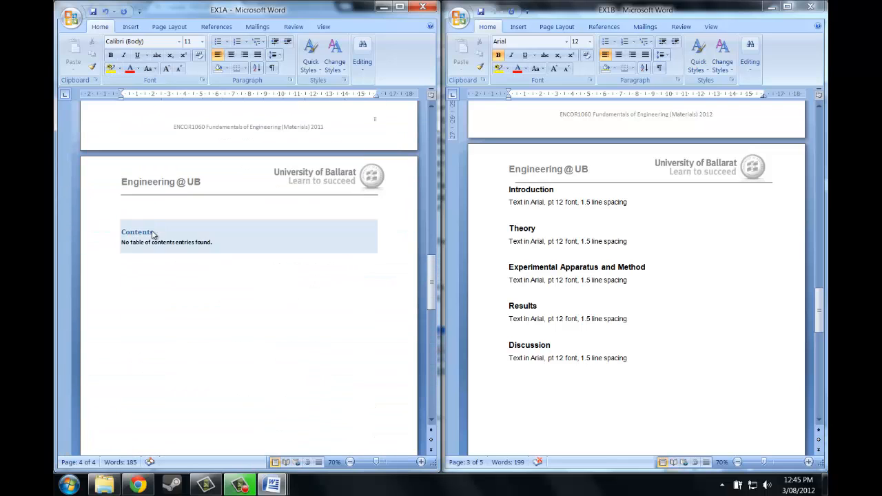
{"action": "left_click", "coordinate": [153, 235]}
{"action": "left_click", "coordinate": [160, 211]}
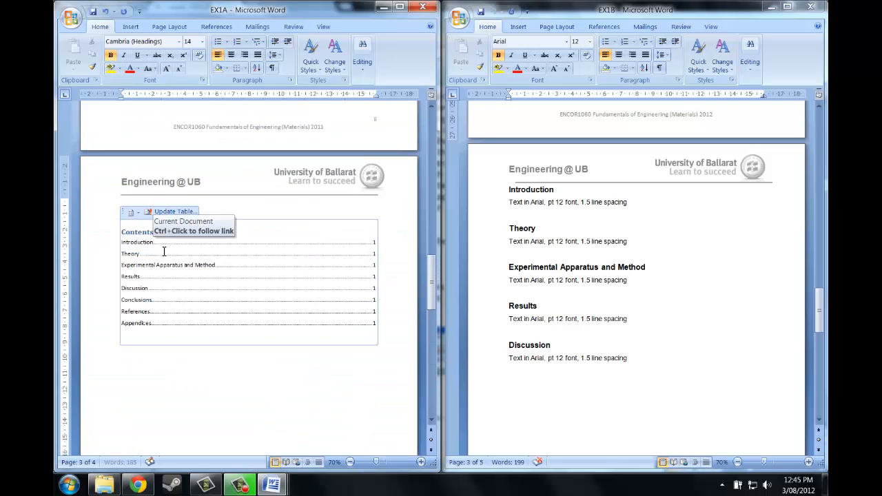
{"action": "scroll", "coordinate": [234, 280], "scroll_direction": "down", "scroll_amount": 1}
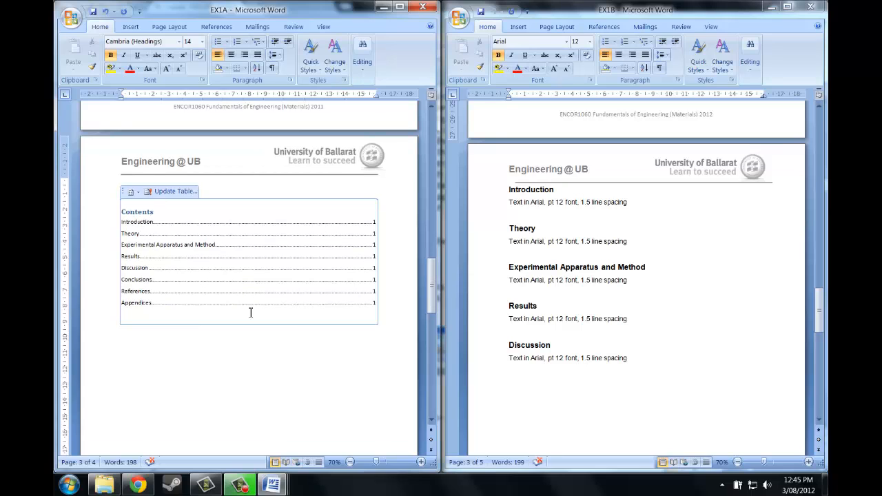
{"action": "left_click", "coordinate": [191, 213]}
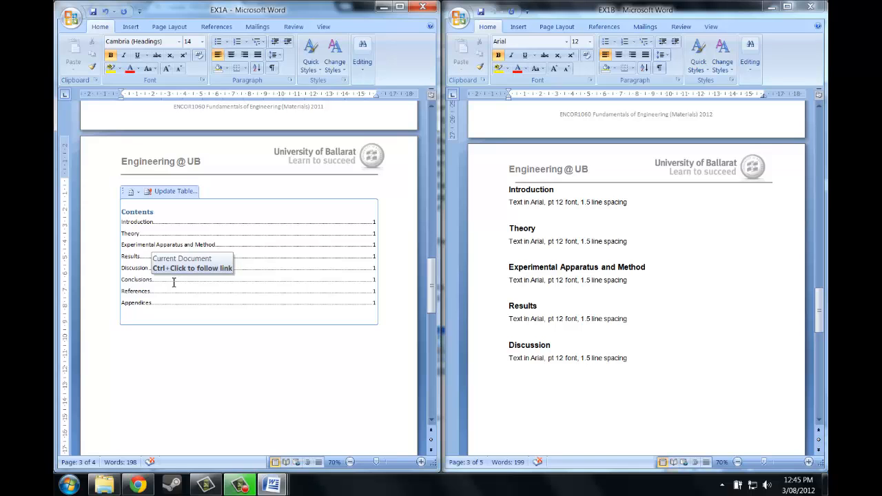
- Compare the page numbers in the EX1B contents table with those in the EX1A contents table
{"action": "left_click", "coordinate": [636, 272]}
{"action": "scroll", "coordinate": [662, 324], "scroll_direction": "up", "scroll_amount": 8}
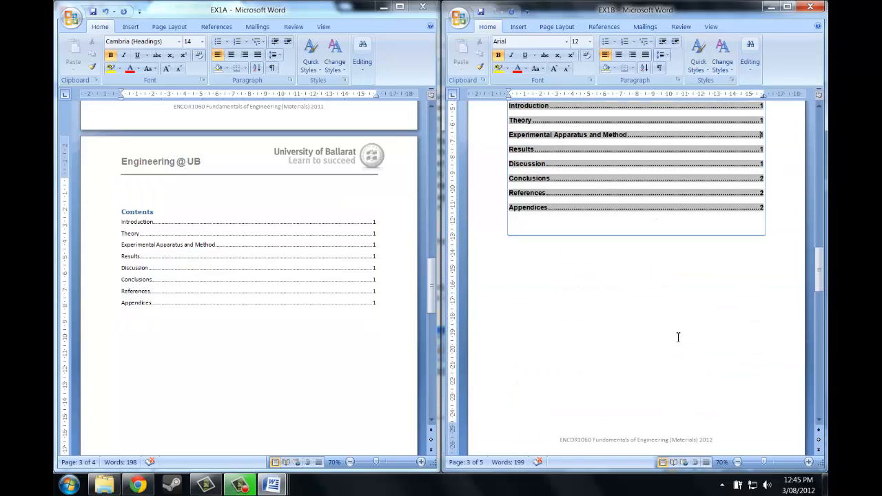
{"action": "scroll", "coordinate": [678, 337], "scroll_direction": "up", "scroll_amount": 3}
{"action": "left_click", "coordinate": [632, 411]}
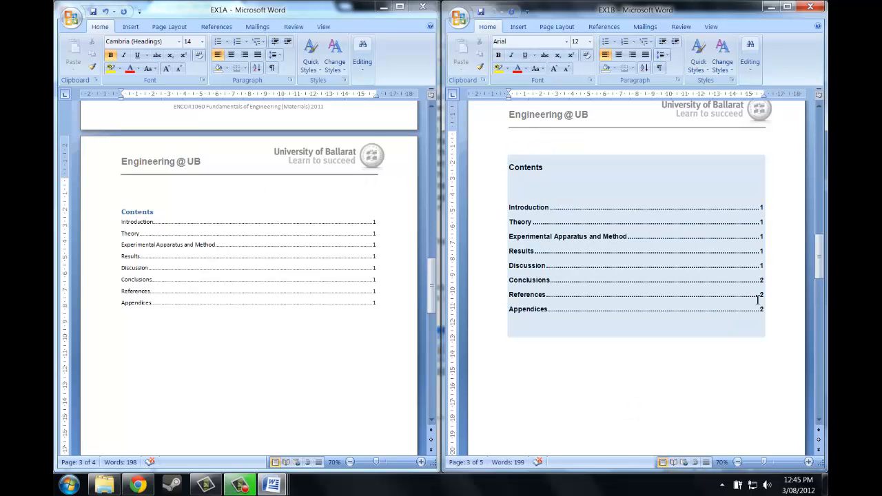
{"action": "left_click", "coordinate": [761, 277]}
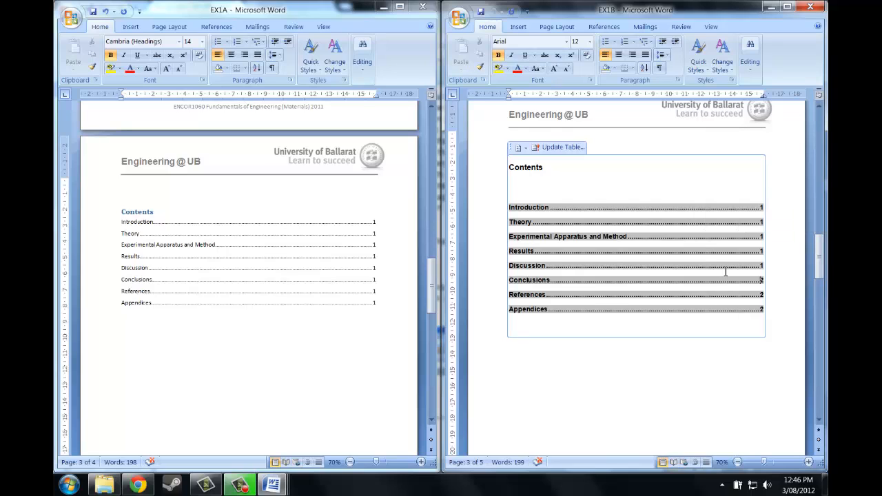
{"action": "left_click", "coordinate": [303, 268]}
{"action": "left_click", "coordinate": [283, 370]}
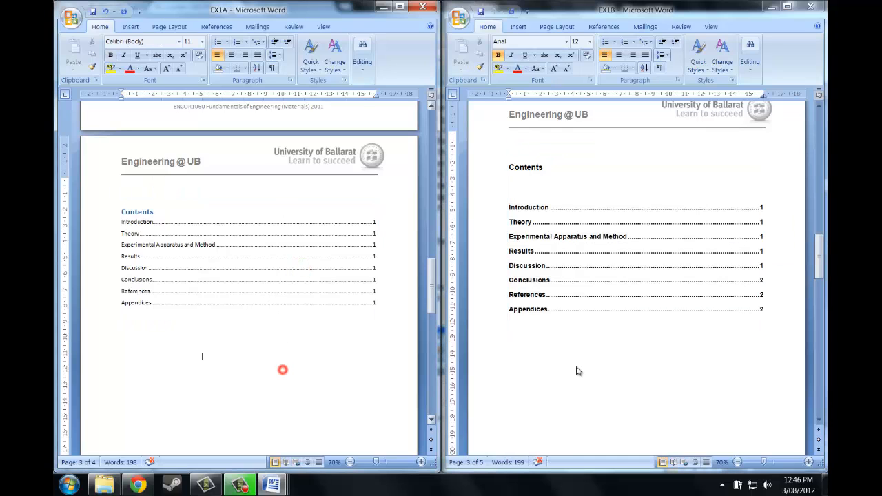
- Compare how the sections from Introduction to Appendices are split across pages in EX1B and EX1A
{"action": "left_click", "coordinate": [592, 349]}
{"action": "scroll", "coordinate": [537, 330], "scroll_direction": "down", "scroll_amount": 5}
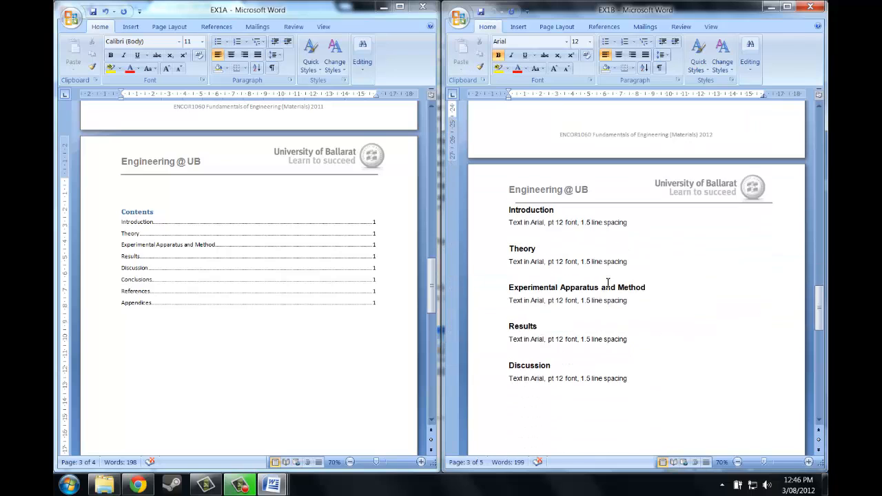
{"action": "scroll", "coordinate": [608, 282], "scroll_direction": "down", "scroll_amount": 1}
{"action": "left_click", "coordinate": [784, 278]}
{"action": "left_click", "coordinate": [354, 353]}
{"action": "scroll", "coordinate": [342, 334], "scroll_direction": "down", "scroll_amount": 4}
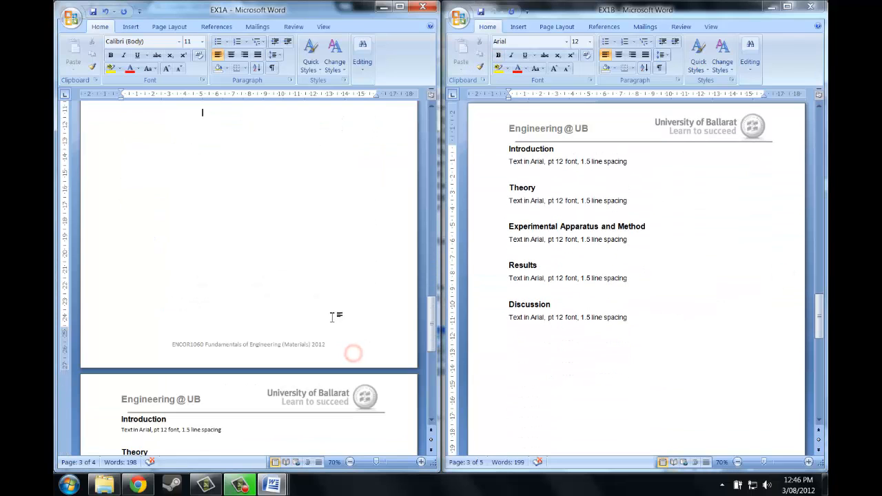
{"action": "scroll", "coordinate": [331, 313], "scroll_direction": "down", "scroll_amount": 5}
{"action": "left_click", "coordinate": [765, 347]}
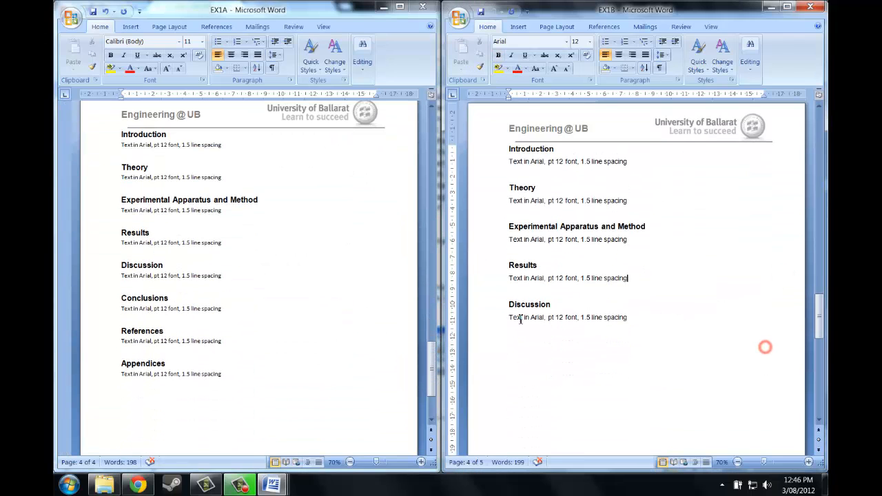
{"action": "scroll", "coordinate": [528, 257], "scroll_direction": "down", "scroll_amount": 2}
{"action": "scroll", "coordinate": [529, 257], "scroll_direction": "up", "scroll_amount": 2}
{"action": "left_click", "coordinate": [648, 305]}
{"action": "scroll", "coordinate": [641, 305], "scroll_direction": "down", "scroll_amount": 1}
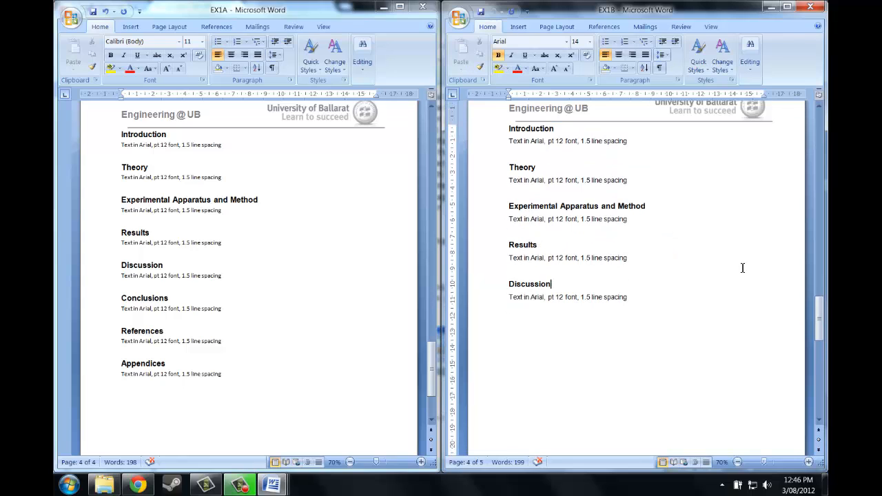
{"action": "left_click", "coordinate": [210, 281]}
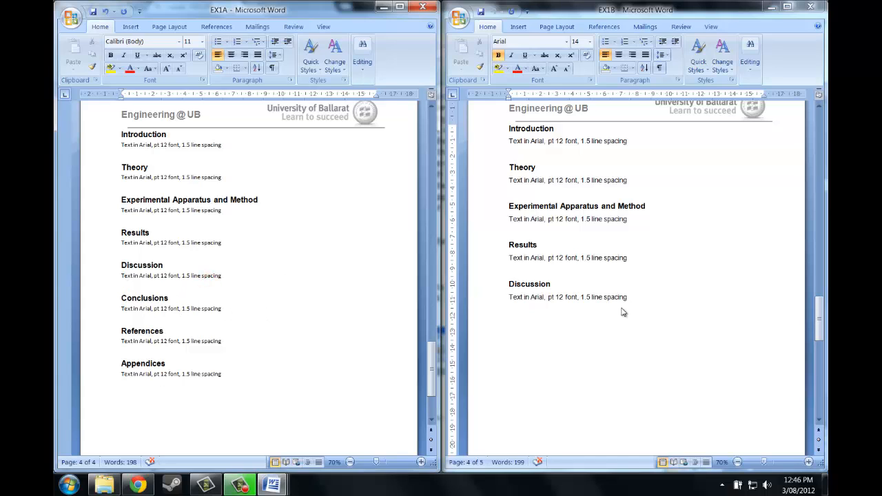
{"action": "left_click", "coordinate": [695, 319]}
{"action": "scroll", "coordinate": [682, 304], "scroll_direction": "down", "scroll_amount": 11}
{"action": "scroll", "coordinate": [660, 311], "scroll_direction": "up", "scroll_amount": 2}
{"action": "left_click", "coordinate": [172, 295]}
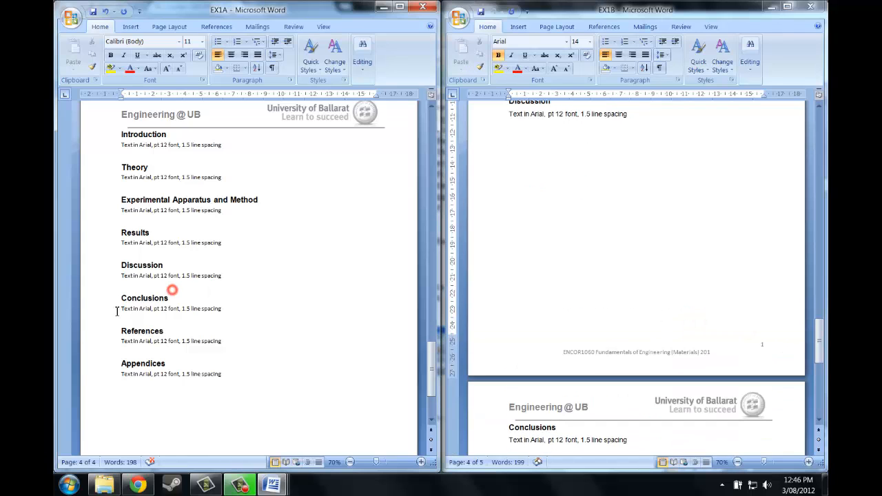
- Try to push the Conclusions heading in EX1A onto a new page by inserting blank lines before it
{"action": "left_click", "coordinate": [118, 298]}
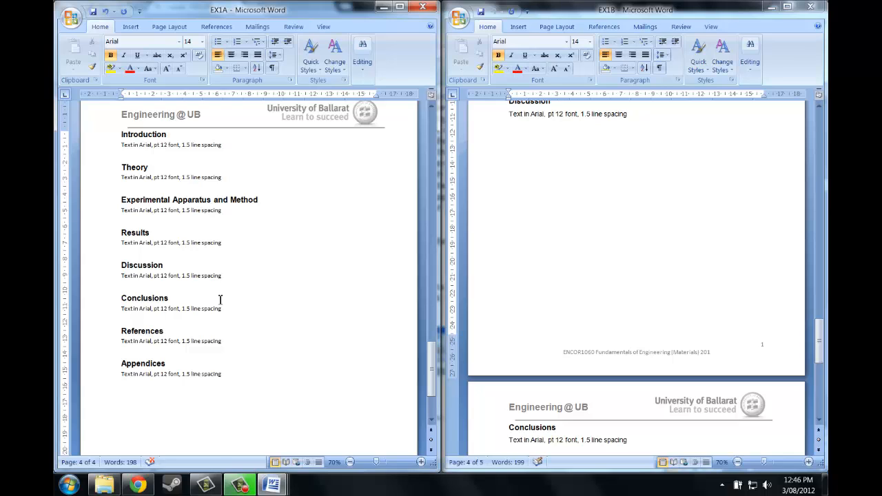
{"action": "key", "text": "Return"}
{"action": "key", "text": "Return"}
{"action": "key", "text": "Return"}
{"action": "key", "text": "Return"}
{"action": "key", "text": "Return"}
{"action": "key", "text": "Return"}
{"action": "key", "text": "Return"}
{"action": "key", "text": "Return"}
{"action": "key", "text": "Return"}
{"action": "key", "text": "Return"}
{"action": "key", "text": "Return"}
{"action": "key", "text": "Return"}
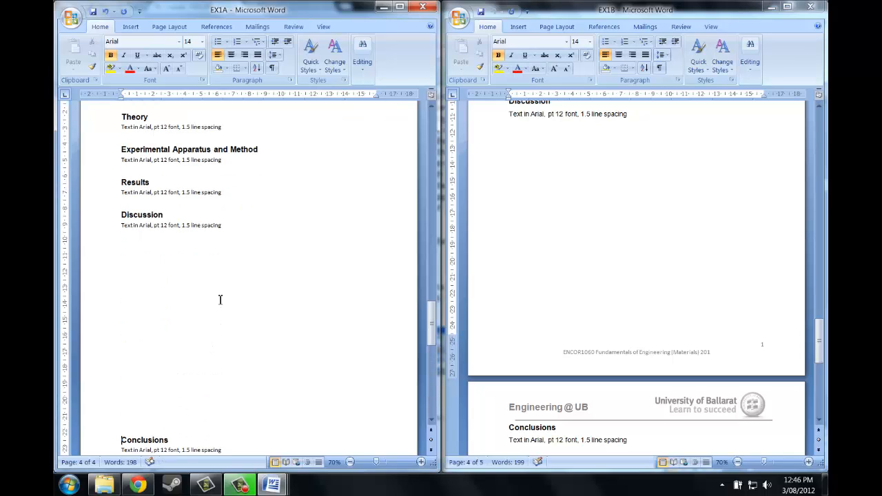
{"action": "scroll", "coordinate": [133, 177], "scroll_direction": "down", "scroll_amount": 6}
{"action": "key", "text": "Return"}
{"action": "key", "text": "Return"}
{"action": "key", "text": "Return"}
{"action": "key", "text": "Return"}
{"action": "key", "text": "Return"}
{"action": "key", "text": "Return"}
{"action": "key", "text": "Return"}
{"action": "key", "text": "Return"}
{"action": "key", "text": "Return"}
{"action": "key", "text": "Return"}
{"action": "key", "text": "Return"}
{"action": "key", "text": "Return"}
{"action": "key", "text": "Return"}
{"action": "key", "text": "Return"}
{"action": "key", "text": "Return"}
{"action": "key", "text": "Return"}
{"action": "key", "text": "Return"}
{"action": "key", "text": "Return"}
{"action": "key", "text": "Return"}
{"action": "key", "text": "Return"}
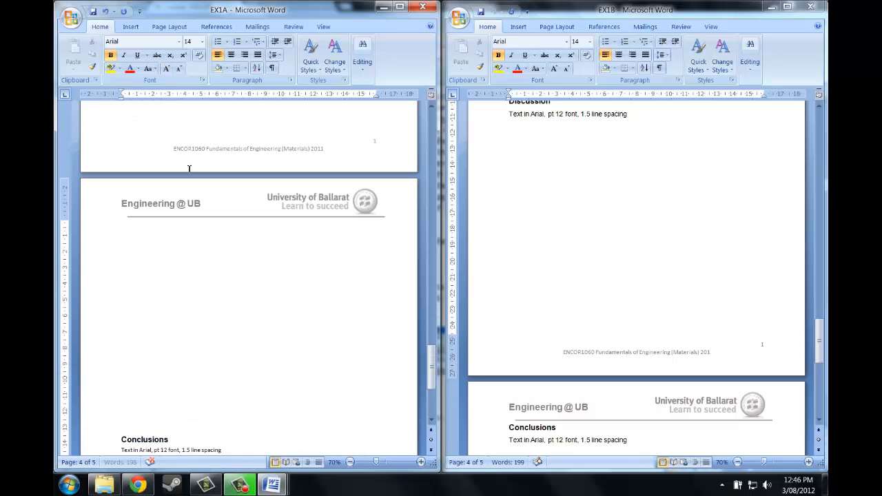
- Undo and delete the blank lines above Conclusions so the heading directly follows the Discussion text in EX1A
{"action": "key", "text": "ctrl+z"}
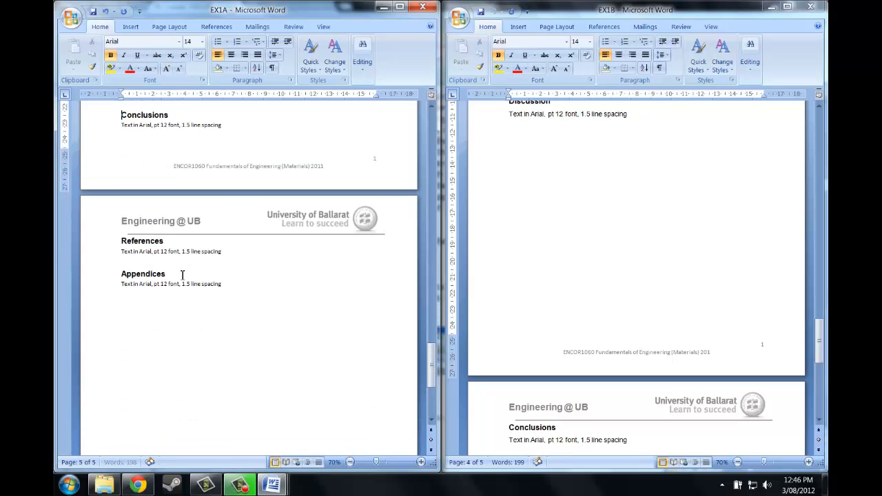
{"action": "key", "text": "Return"}
{"action": "key", "text": "Return"}
{"action": "key", "text": "Return"}
{"action": "key", "text": "Return"}
{"action": "key", "text": "Return"}
{"action": "key", "text": "Return"}
{"action": "key", "text": "Return"}
{"action": "key", "text": "Return"}
{"action": "key", "text": "Return"}
{"action": "key", "text": "Return"}
{"action": "key", "text": "Return"}
{"action": "key", "text": "Return"}
{"action": "key", "text": "Return"}
{"action": "key", "text": "Return"}
{"action": "key", "text": "Return"}
{"action": "key", "text": "Return"}
{"action": "key", "text": "Return"}
{"action": "key", "text": "Return"}
{"action": "key", "text": "Return"}
{"action": "key", "text": "Return"}
{"action": "key", "text": "ctrl+z"}
{"action": "key", "text": "ctrl+z"}
{"action": "key", "text": "ctrl+z"}
{"action": "key", "text": "ctrl+z"}
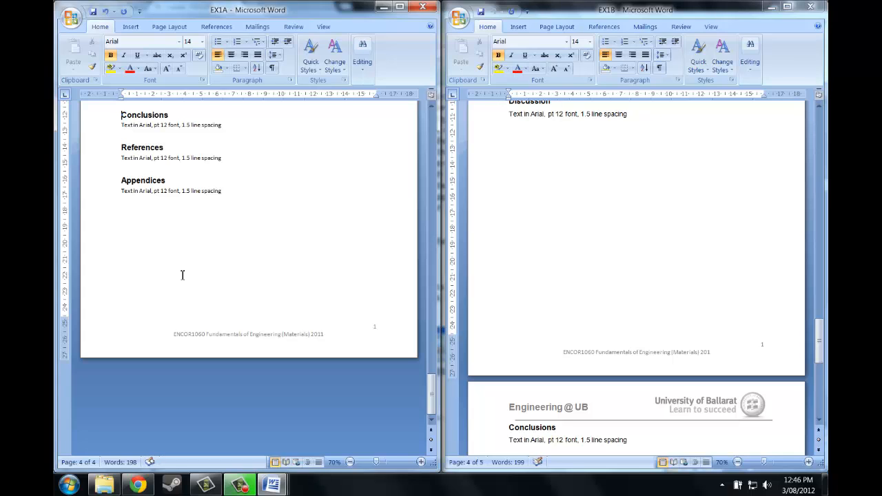
{"action": "scroll", "coordinate": [56, 310], "scroll_direction": "up", "scroll_amount": 3}
{"action": "key", "text": "BackSpace"}
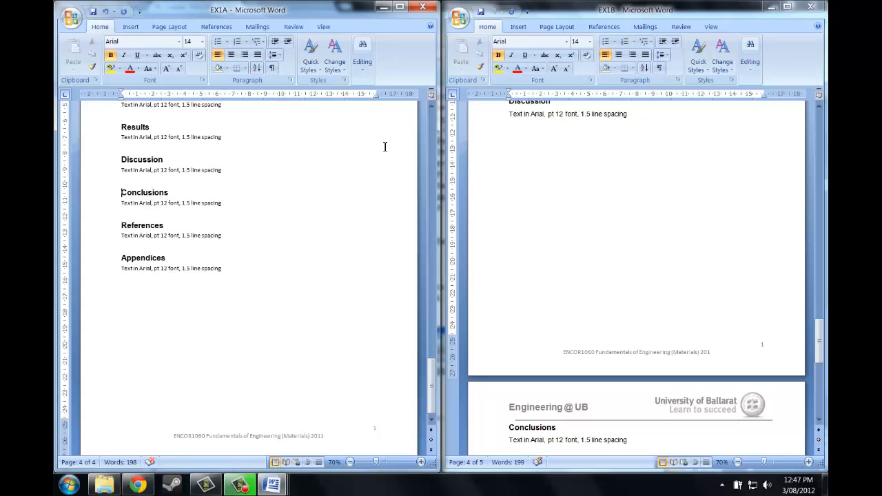
- Insert a page break directly before the Conclusions heading in EX1A
{"action": "left_click", "coordinate": [132, 28]}
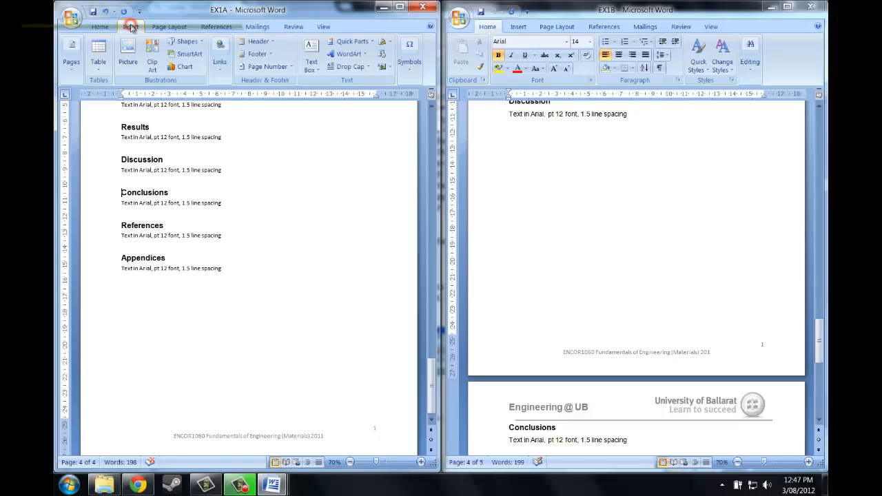
{"action": "left_click", "coordinate": [72, 56]}
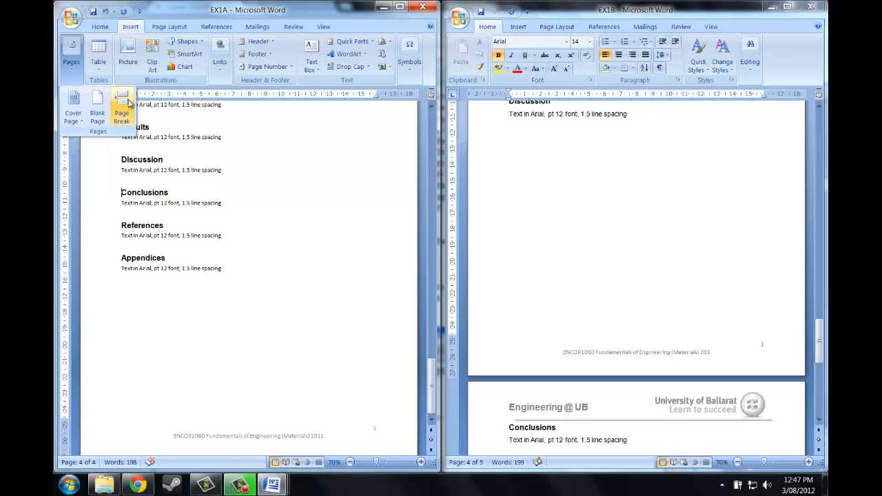
{"action": "left_click", "coordinate": [123, 193]}
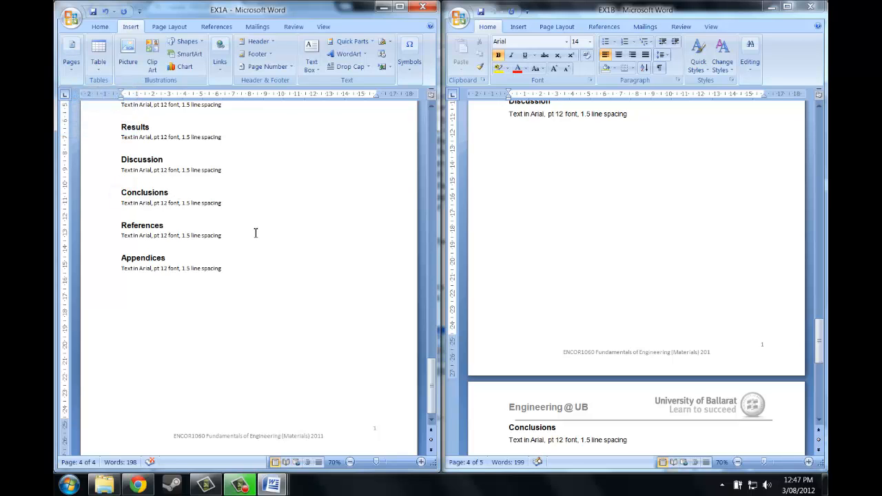
{"action": "key", "text": "ctrl+Return"}
{"action": "scroll", "coordinate": [199, 290], "scroll_direction": "down", "scroll_amount": 4}
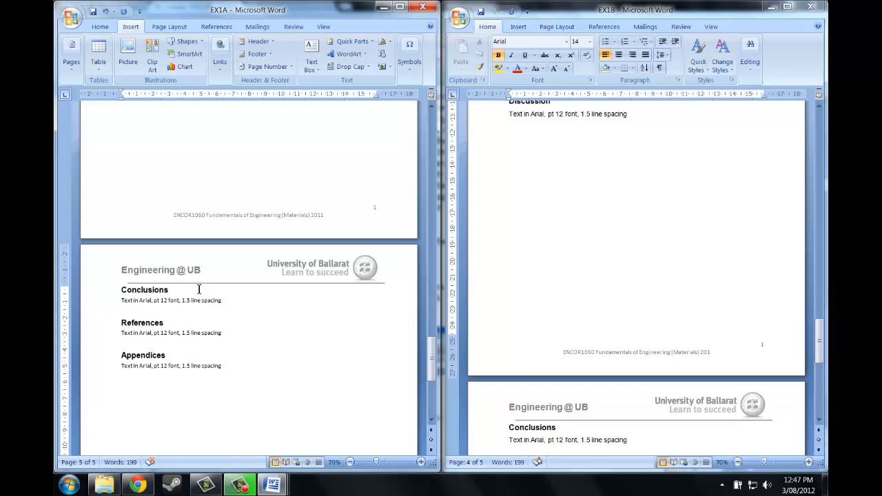
{"action": "scroll", "coordinate": [148, 221], "scroll_direction": "up", "scroll_amount": 3}
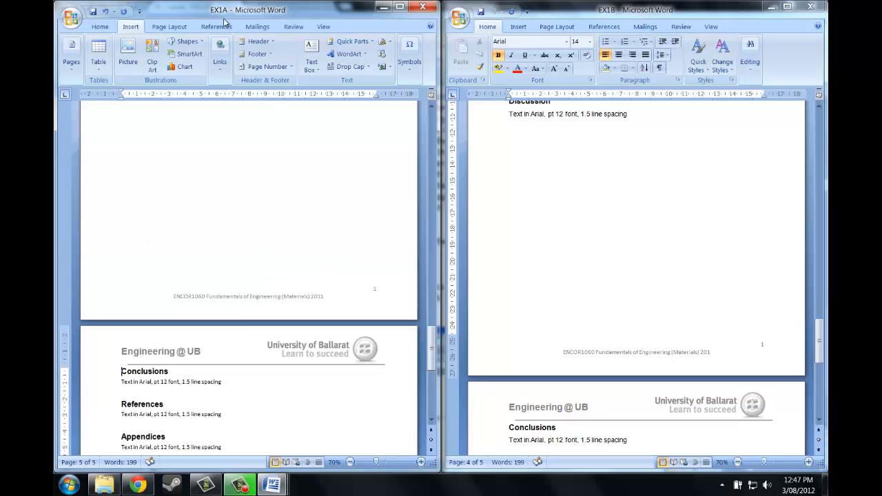
{"action": "scroll", "coordinate": [244, 204], "scroll_direction": "down", "scroll_amount": 2, "text": "ctrl"}
{"action": "scroll", "coordinate": [244, 205], "scroll_direction": "up", "scroll_amount": 5}
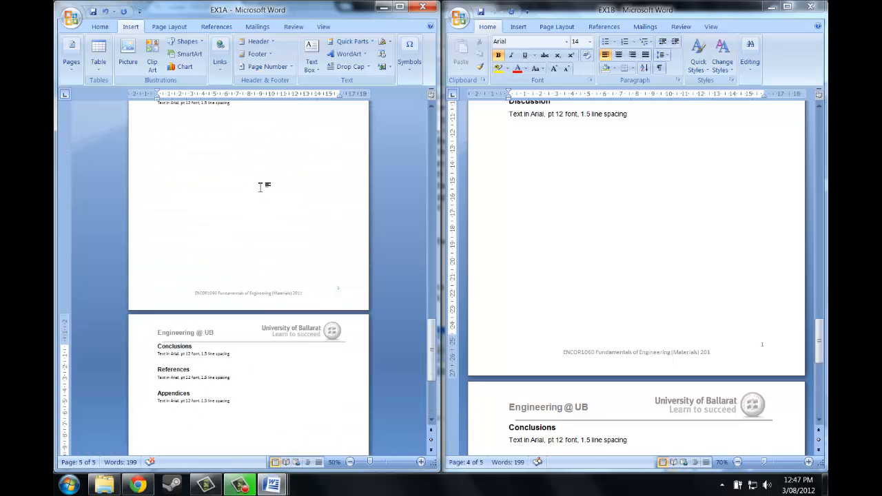
{"action": "left_click", "coordinate": [261, 159]}
{"action": "type", "text": "whdawhds"}
{"action": "key", "text": "Return"}
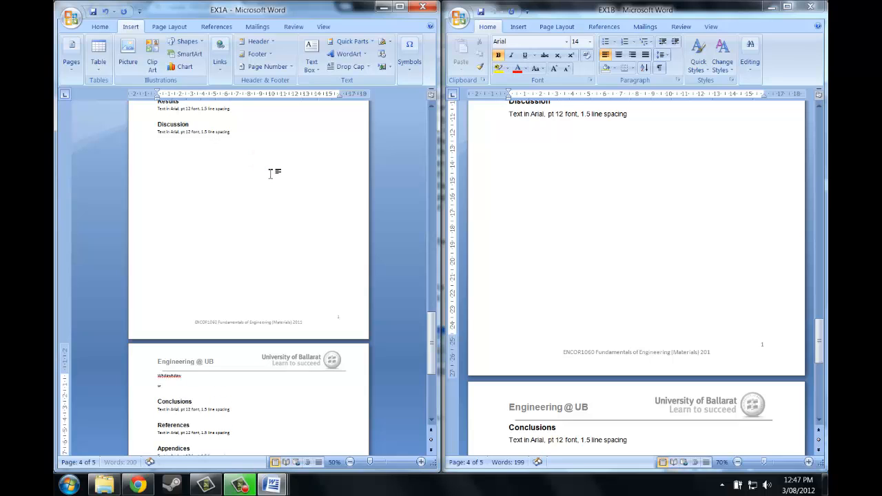
{"action": "key", "text": "BackSpace"}
{"action": "key", "text": "BackSpace"}
{"action": "key", "text": "BackSpace"}
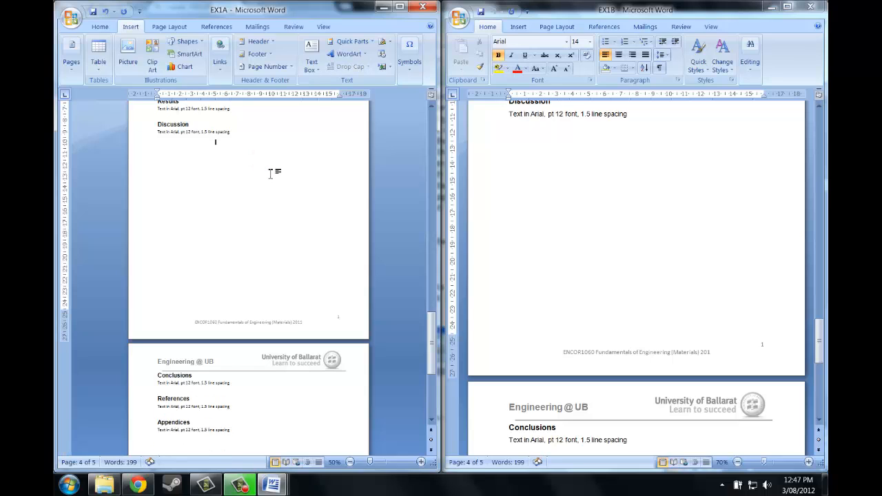
- Add several lines of filler text and blank lines below the Discussion text in EX1A to test the page break
{"action": "key", "text": "Pause"}
{"action": "type", "text": "Hdhhdaw"}
{"action": "key", "text": "Return"}
{"action": "type", "text": "Adhawhdawhda"}
{"action": "key", "text": "Return"}
{"action": "type", "text": "D"}
{"action": "key", "text": "Return"}
{"action": "type", "text": "wdahdawhdad"}
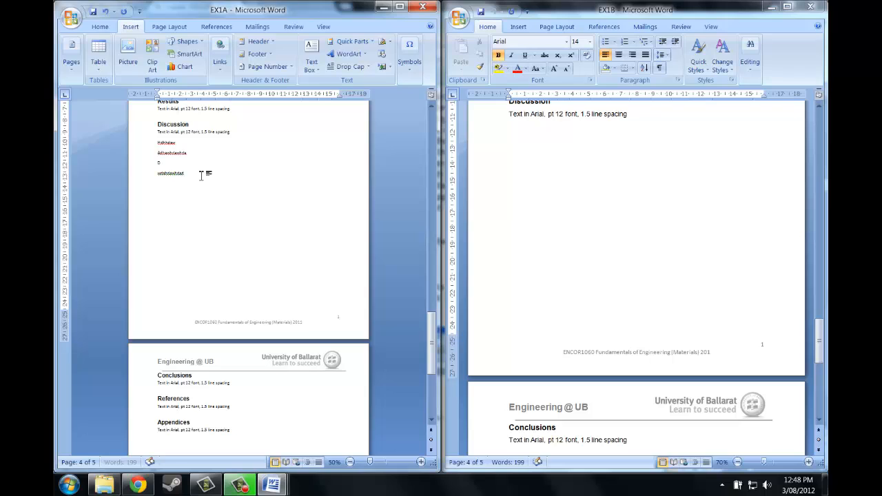
{"action": "type", "text": "a"}
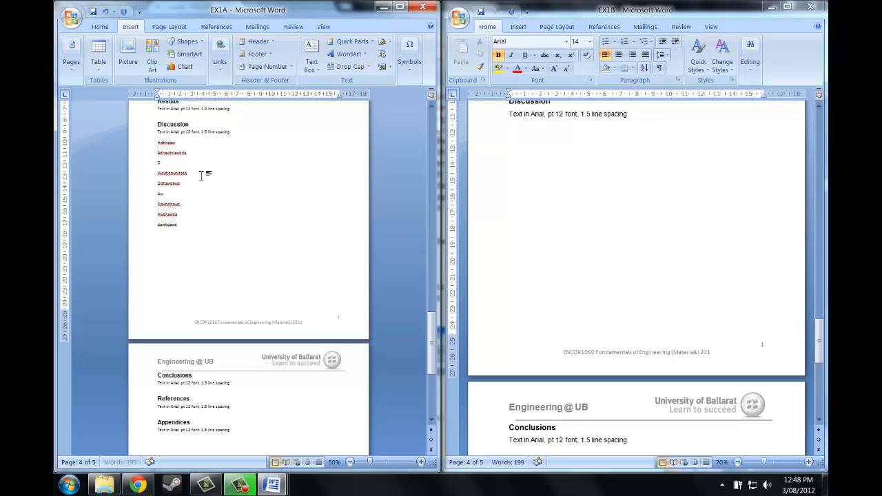
{"action": "type", "text": " bdhawdawd aw dawdahawd awdhawda dawhdawd Awdaw"}
{"action": "key", "text": "Return"}
{"action": "key", "text": "Return"}
{"action": "key", "text": "Return"}
{"action": "key", "text": "Return"}
{"action": "key", "text": "Return"}
{"action": "key", "text": "Return"}
{"action": "key", "text": "Return"}
{"action": "key", "text": "Return"}
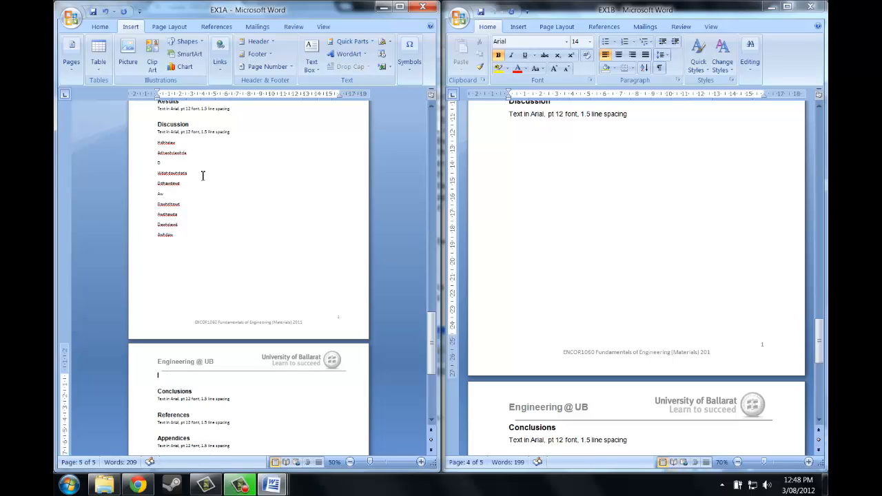
- Delete all the filler lines below the Discussion text in EX1A
{"action": "key", "text": "BackSpace"}
{"action": "left_click", "coordinate": [167, 258]}
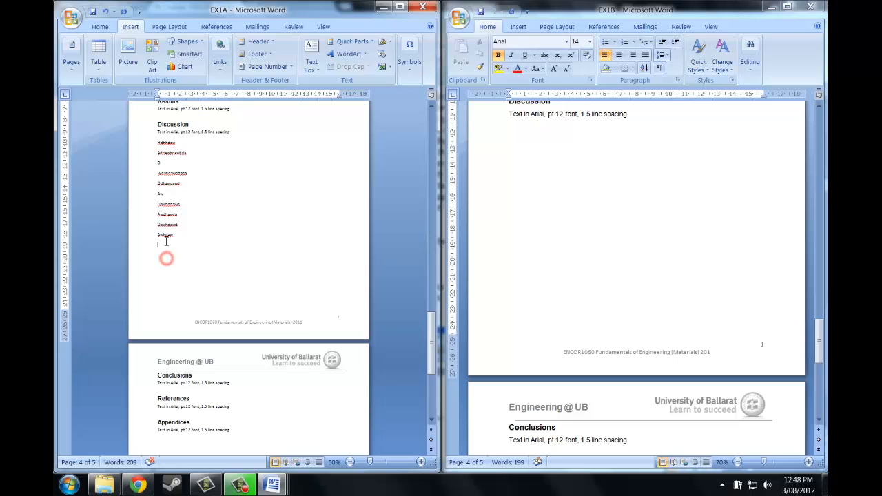
{"action": "left_click_drag", "start_coordinate": [161, 243], "coordinate": [143, 147]}
{"action": "key", "text": "Delete"}
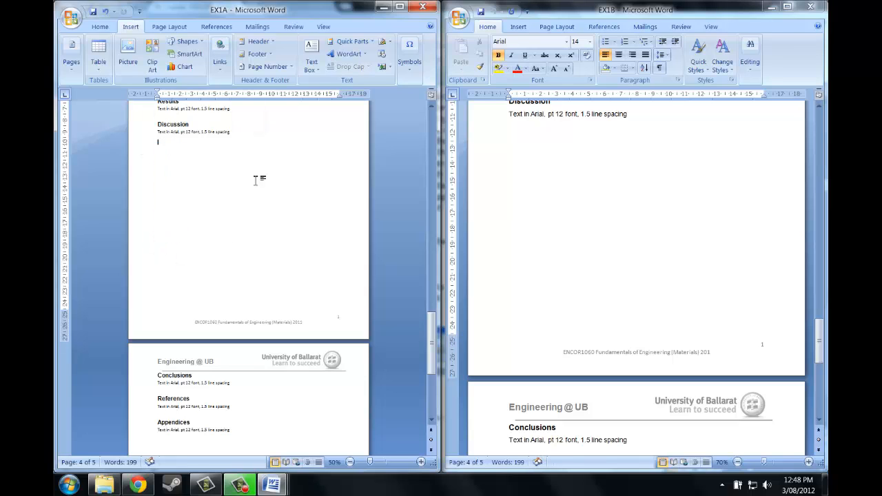
- Update the table of contents in EX1A so its page numbers reflect the new page break
{"action": "scroll", "coordinate": [239, 165], "scroll_direction": "up", "scroll_amount": 12}
{"action": "left_click", "coordinate": [237, 162]}
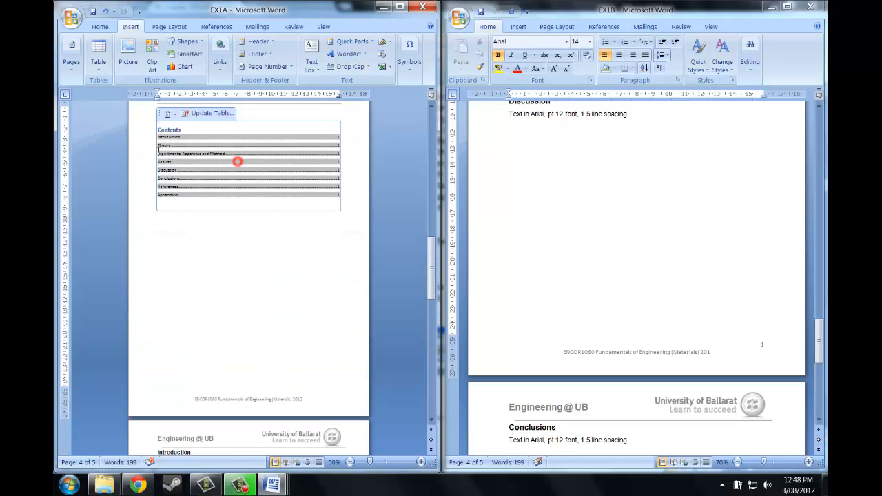
{"action": "scroll", "coordinate": [240, 110], "scroll_direction": "up", "scroll_amount": 4, "text": "ctrl"}
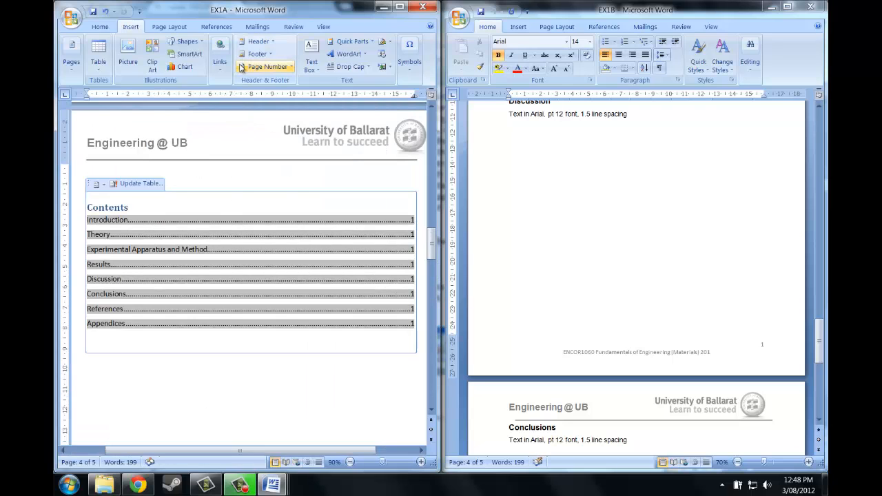
{"action": "scroll", "coordinate": [241, 67], "scroll_direction": "up", "scroll_amount": 1, "text": "ctrl"}
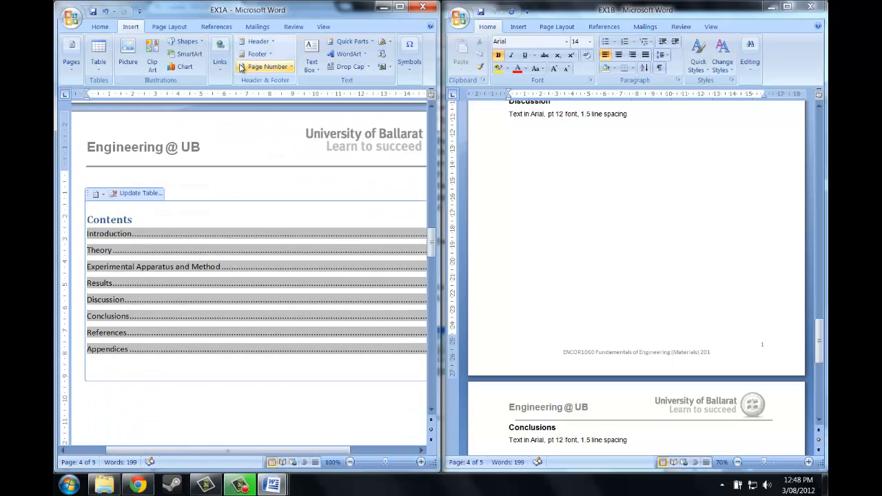
{"action": "scroll", "coordinate": [241, 66], "scroll_direction": "down", "scroll_amount": 2, "text": "ctrl"}
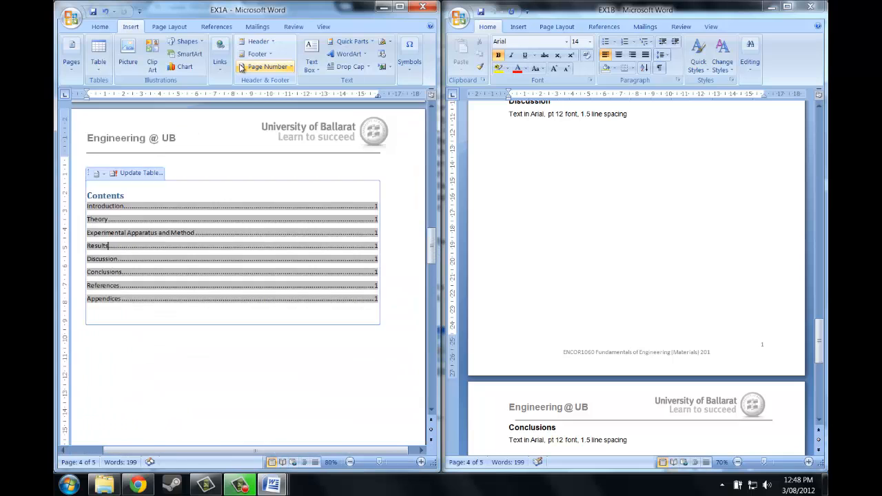
{"action": "scroll", "coordinate": [240, 67], "scroll_direction": "up", "scroll_amount": 5, "text": "ctrl"}
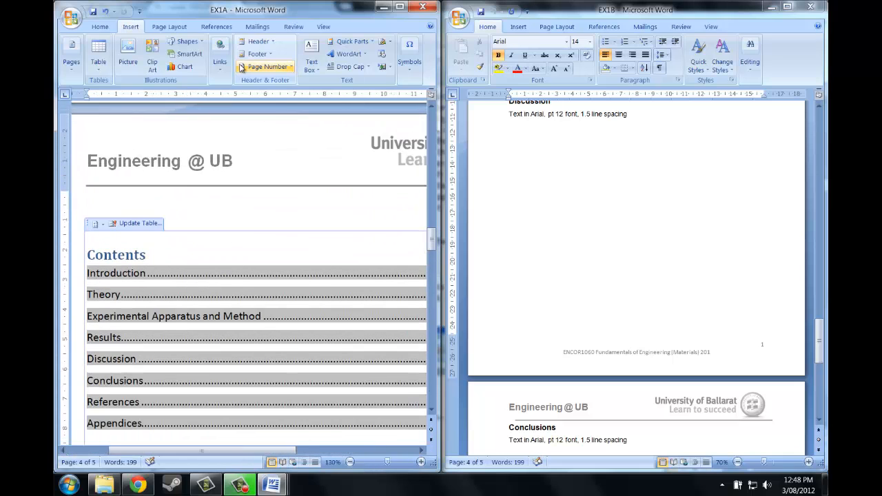
{"action": "scroll", "coordinate": [241, 67], "scroll_direction": "down", "scroll_amount": 1, "text": "ctrl"}
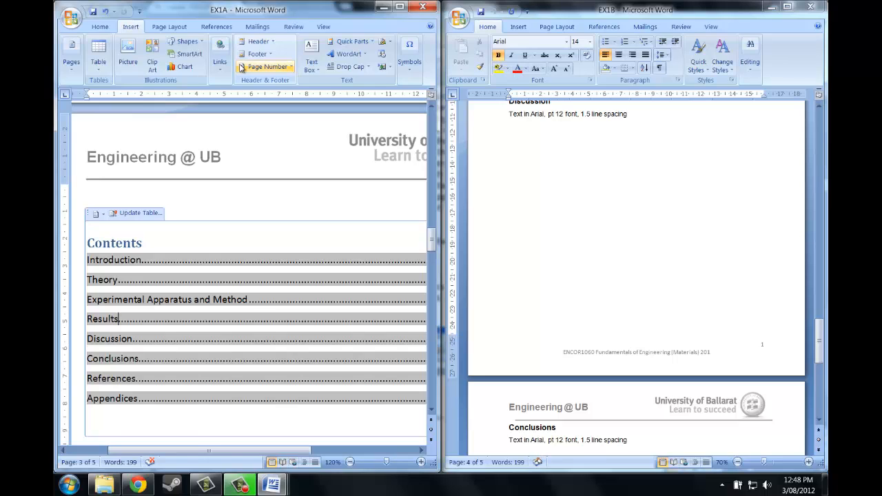
{"action": "scroll", "coordinate": [214, 268], "scroll_direction": "down", "scroll_amount": 5, "text": "ctrl"}
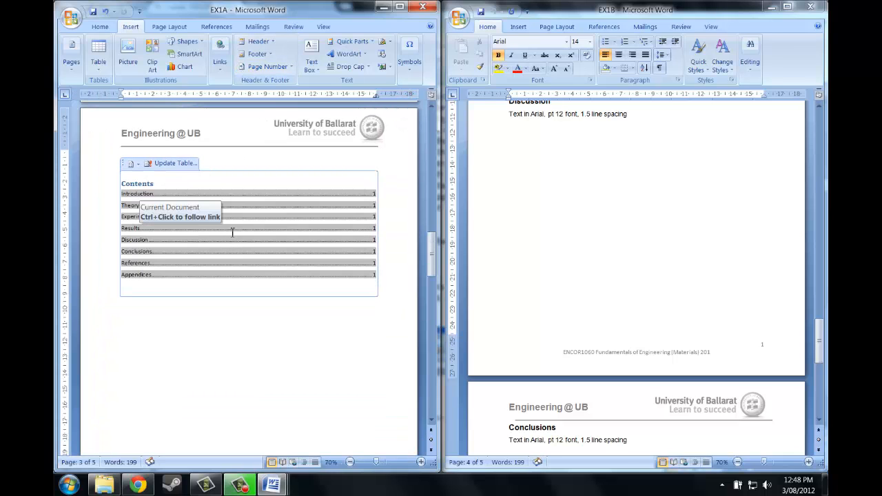
{"action": "left_click", "coordinate": [167, 165]}
{"action": "left_click", "coordinate": [213, 241]}
{"action": "left_click", "coordinate": [249, 259]}
{"action": "left_click", "coordinate": [220, 316]}
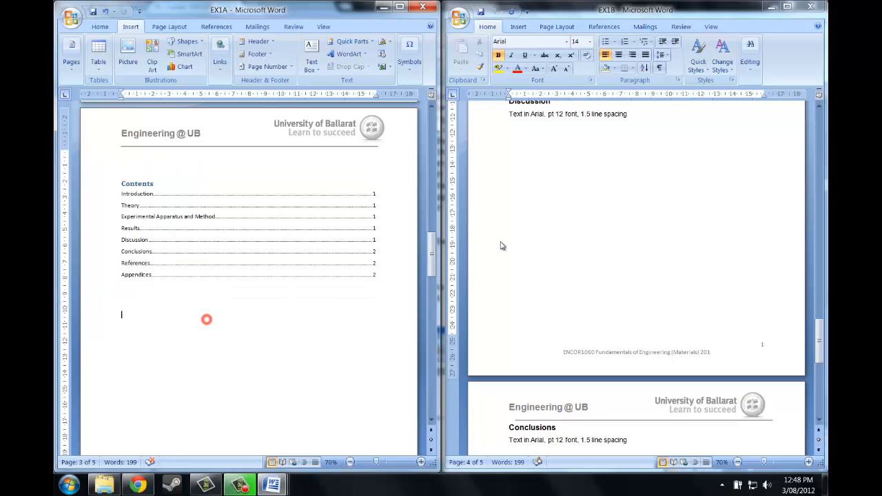
{"action": "left_click", "coordinate": [324, 356]}
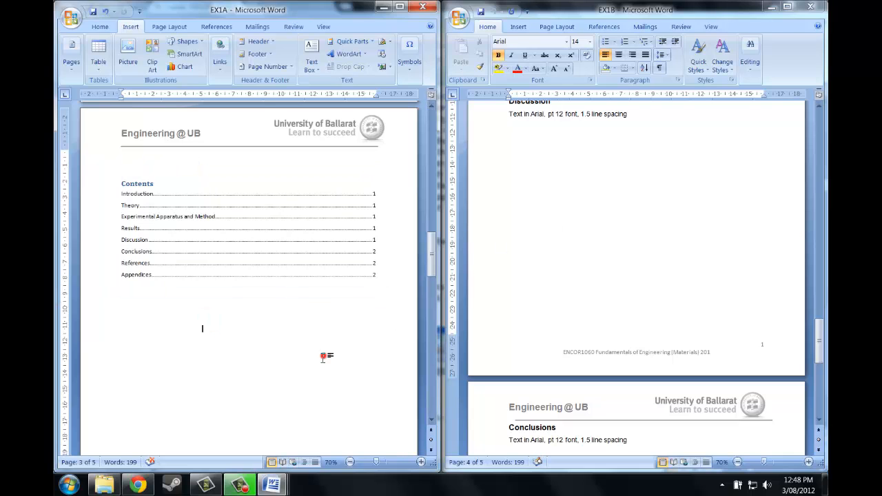
- Restyle the Contents title in EX1A with the bold Arial 14 heading style used in EX1B and add a blank line below it
{"action": "left_click", "coordinate": [672, 281]}
{"action": "scroll", "coordinate": [673, 282], "scroll_direction": "up", "scroll_amount": 3}
{"action": "scroll", "coordinate": [650, 269], "scroll_direction": "up", "scroll_amount": 15}
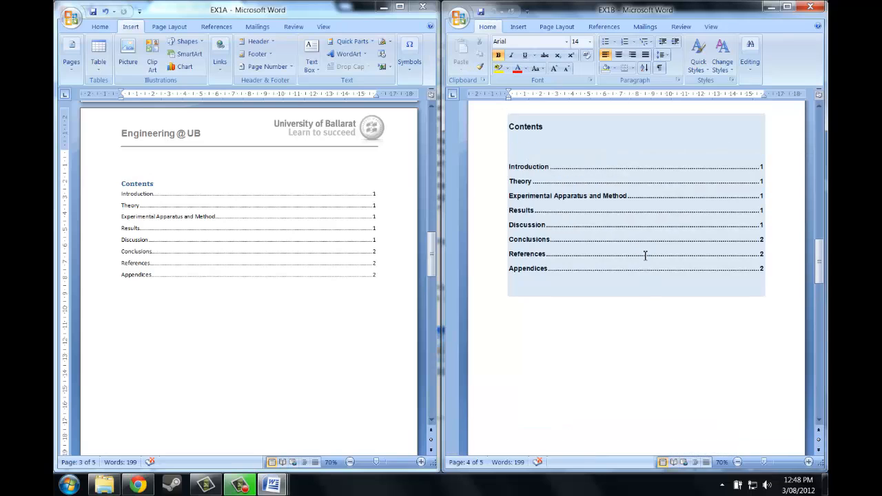
{"action": "left_click", "coordinate": [741, 224]}
{"action": "scroll", "coordinate": [739, 226], "scroll_direction": "up", "scroll_amount": 1}
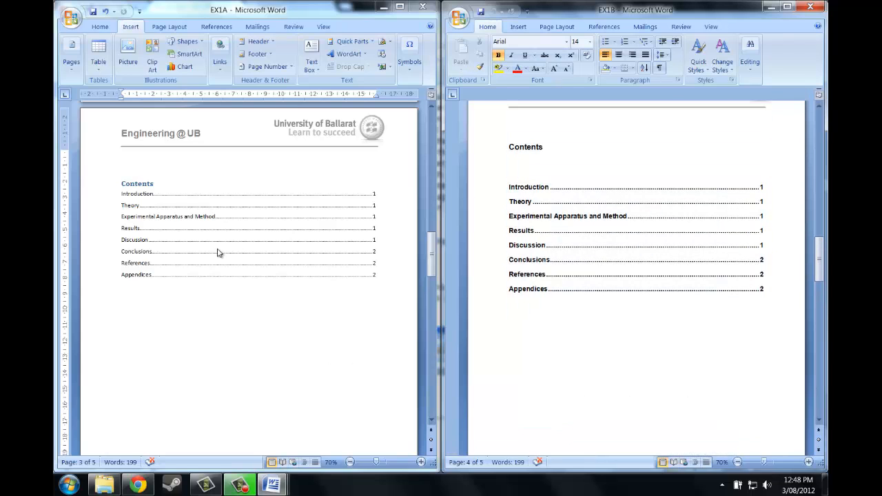
{"action": "left_click", "coordinate": [195, 331]}
{"action": "left_click", "coordinate": [196, 191]}
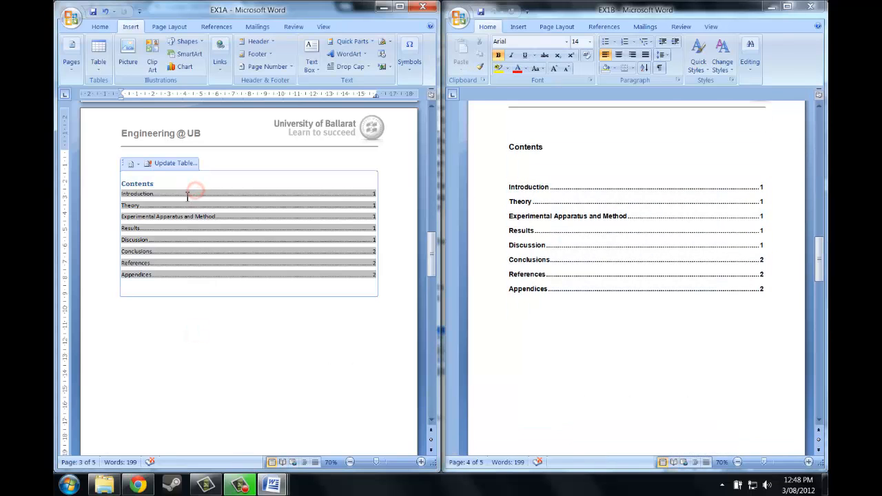
{"action": "left_click", "coordinate": [164, 184]}
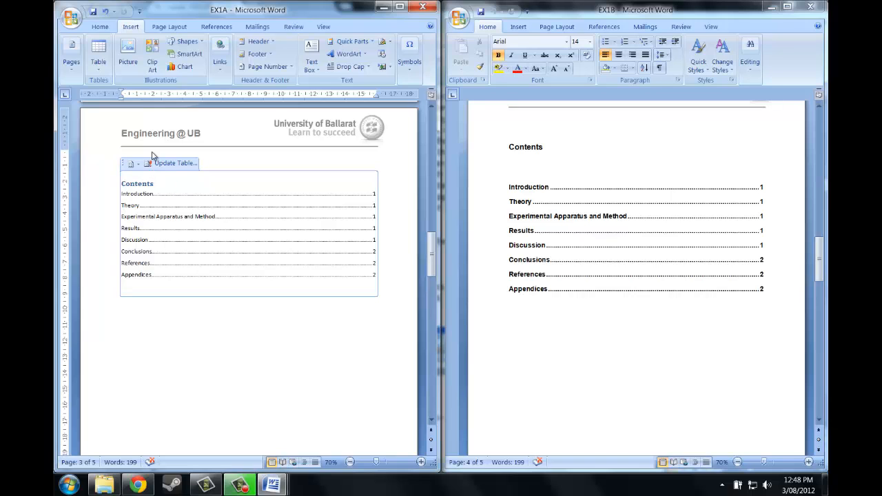
{"action": "left_click", "coordinate": [100, 26]}
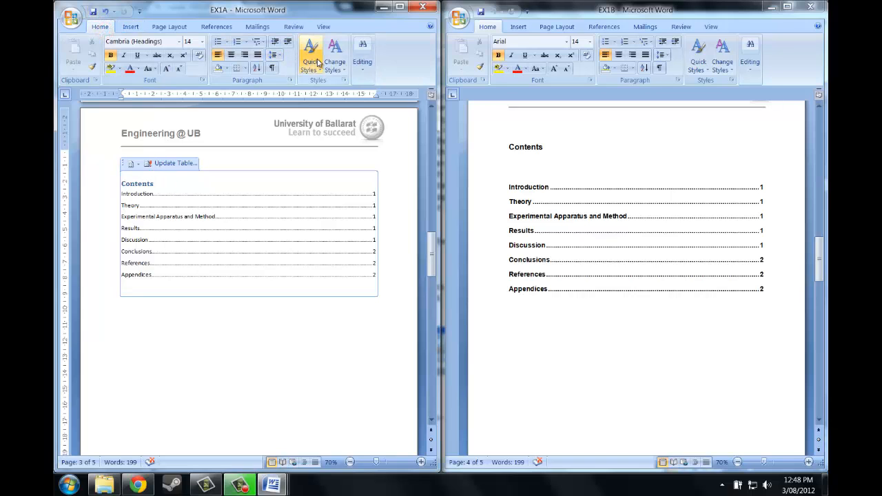
{"action": "left_click", "coordinate": [311, 59]}
{"action": "left_click", "coordinate": [358, 110]}
{"action": "key", "text": "Return"}
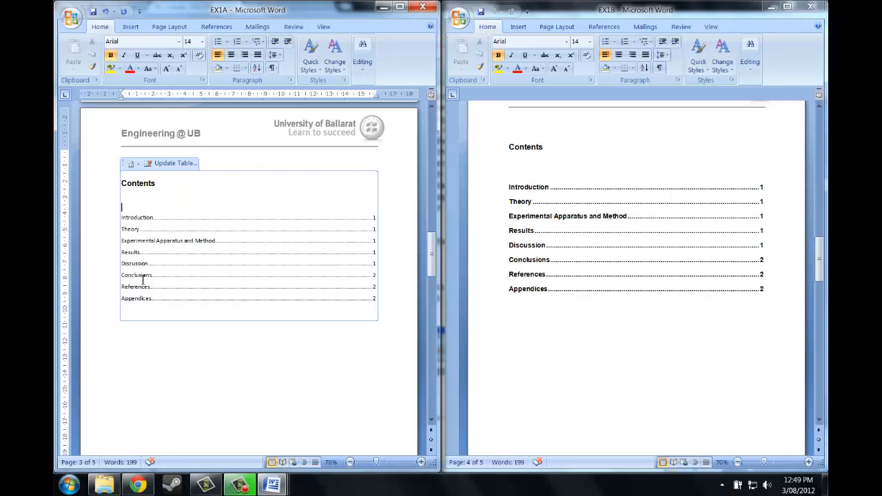
- Format all the table of contents entries in EX1A as bold Arial 12, matching the entries in EX1B
{"action": "left_click", "coordinate": [532, 236]}
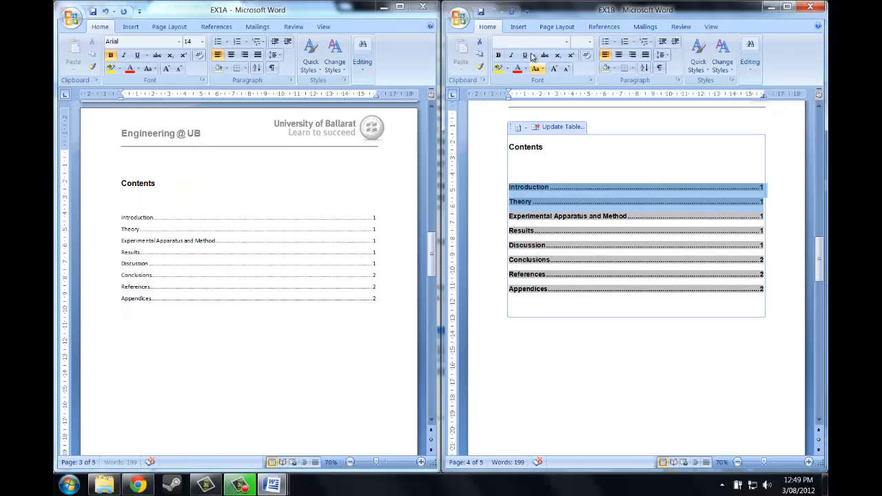
{"action": "left_click", "coordinate": [561, 177]}
{"action": "left_click", "coordinate": [531, 185]}
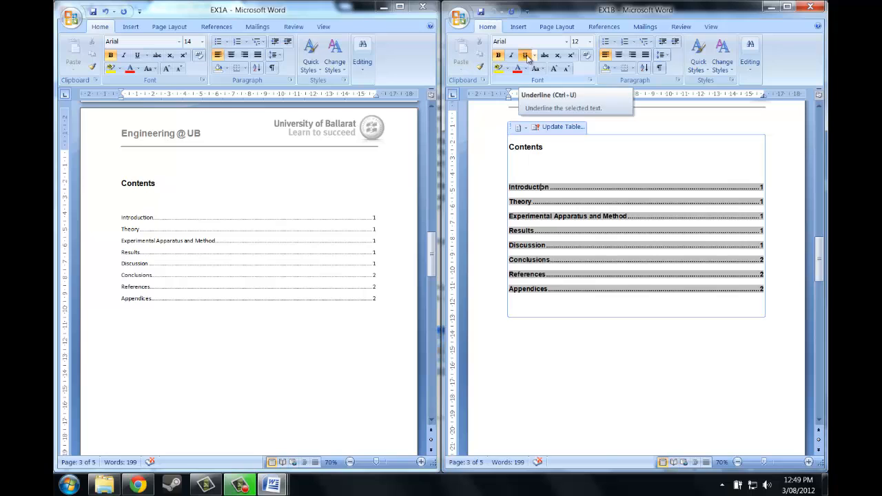
{"action": "left_click", "coordinate": [210, 292]}
{"action": "left_click", "coordinate": [127, 217]}
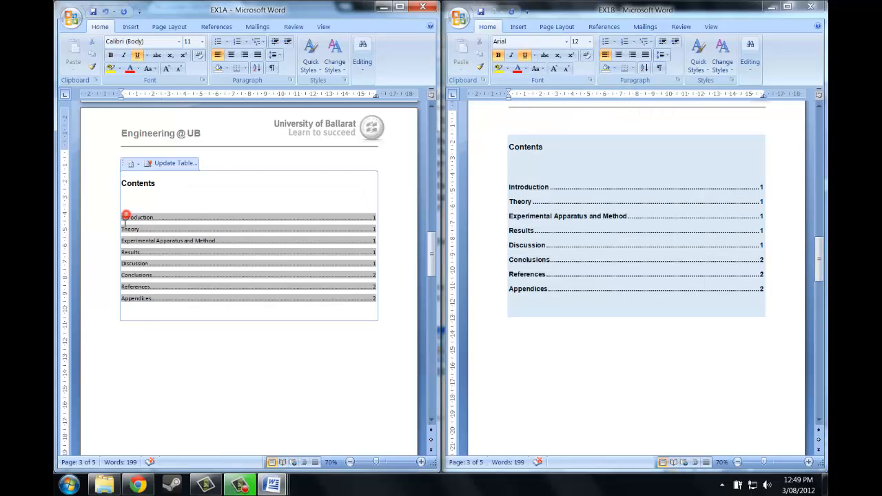
{"action": "left_click", "coordinate": [130, 200]}
{"action": "left_click_drag", "start_coordinate": [143, 221], "coordinate": [183, 276]}
{"action": "left_click", "coordinate": [178, 43]}
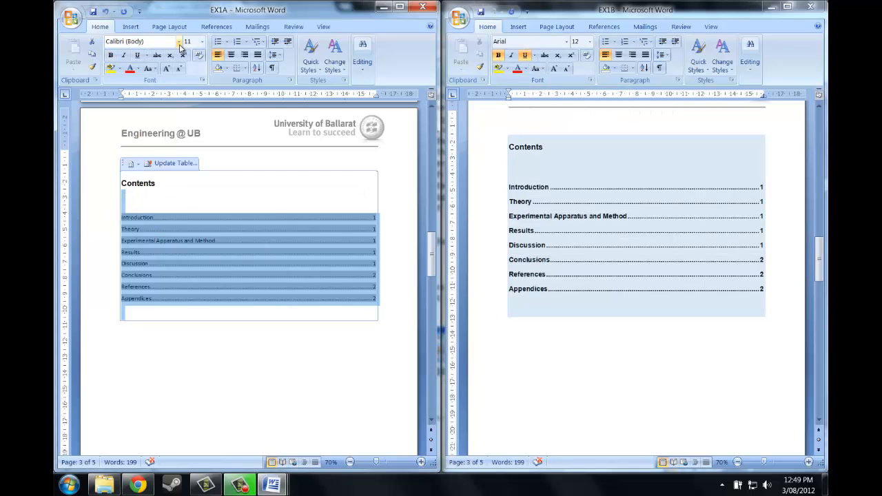
{"action": "left_click", "coordinate": [131, 108]}
{"action": "left_click", "coordinate": [201, 41]}
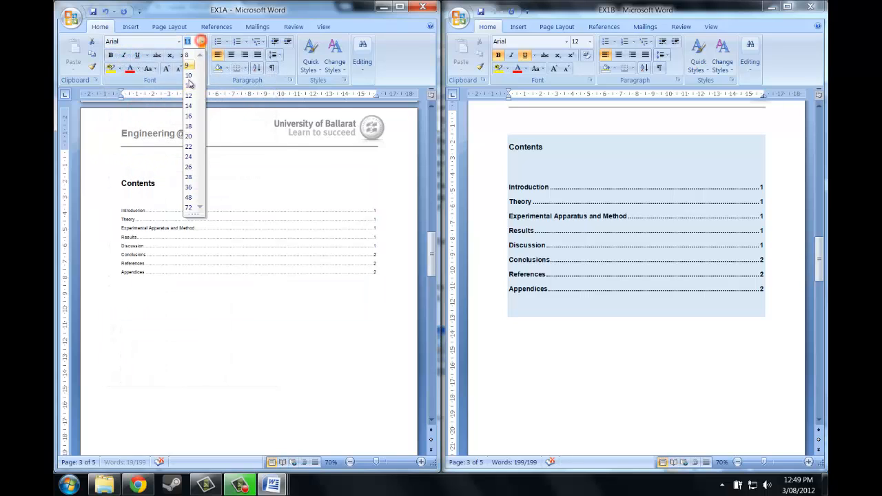
{"action": "left_click", "coordinate": [189, 96]}
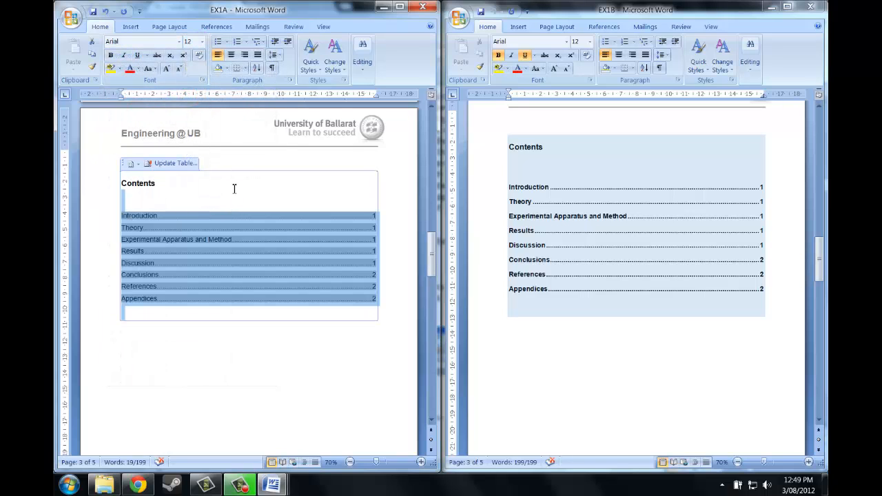
{"action": "key", "text": "ctrl+b"}
{"action": "left_click", "coordinate": [221, 356]}
{"action": "left_click", "coordinate": [642, 244]}
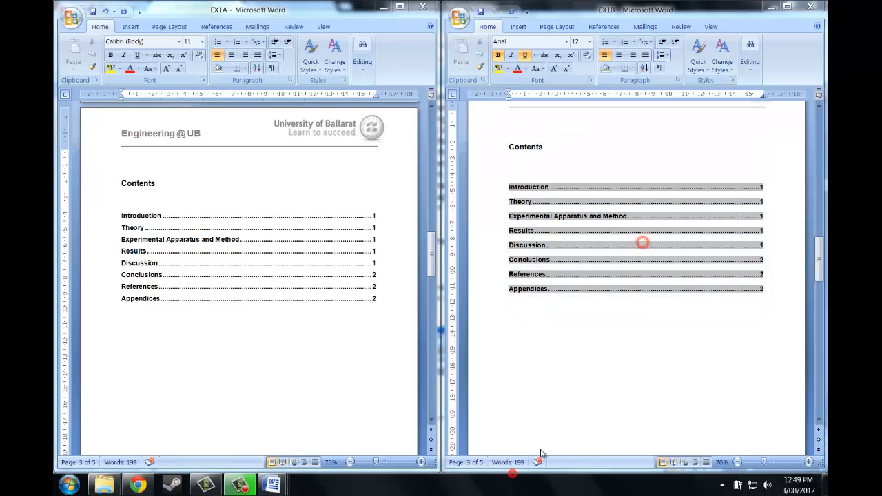
- Set the line spacing of the table of contents entries in EX1A to 1.5 lines, matching EX1B
{"action": "left_click", "coordinate": [601, 353]}
{"action": "left_click", "coordinate": [360, 353]}
{"action": "left_click", "coordinate": [631, 350]}
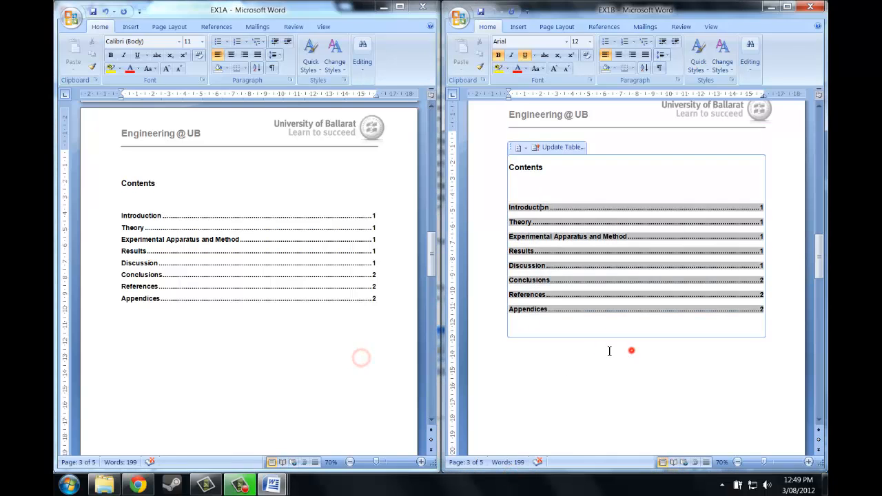
{"action": "left_click", "coordinate": [357, 350]}
{"action": "left_click", "coordinate": [322, 234]}
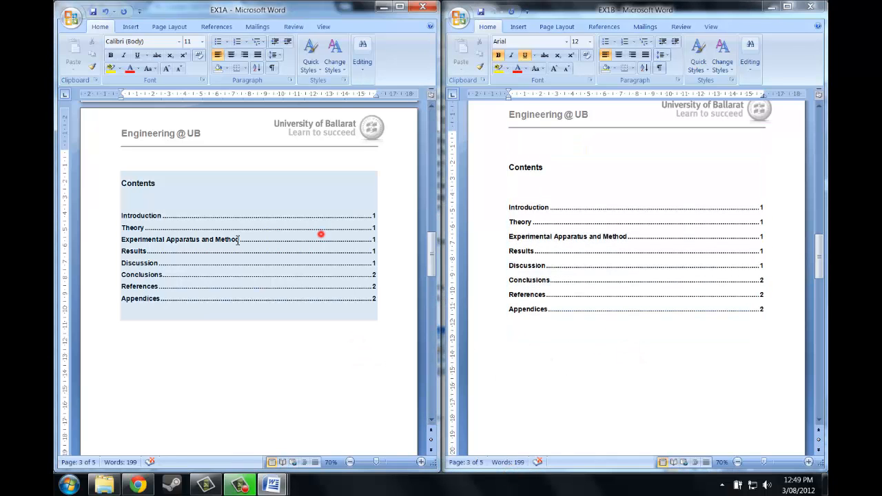
{"action": "left_click", "coordinate": [135, 201]}
{"action": "right_click", "coordinate": [159, 260]}
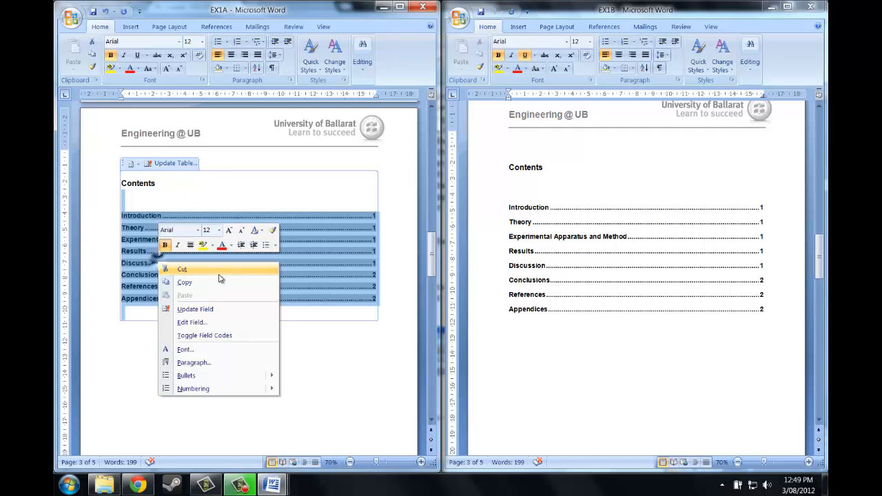
{"action": "left_click", "coordinate": [194, 362]}
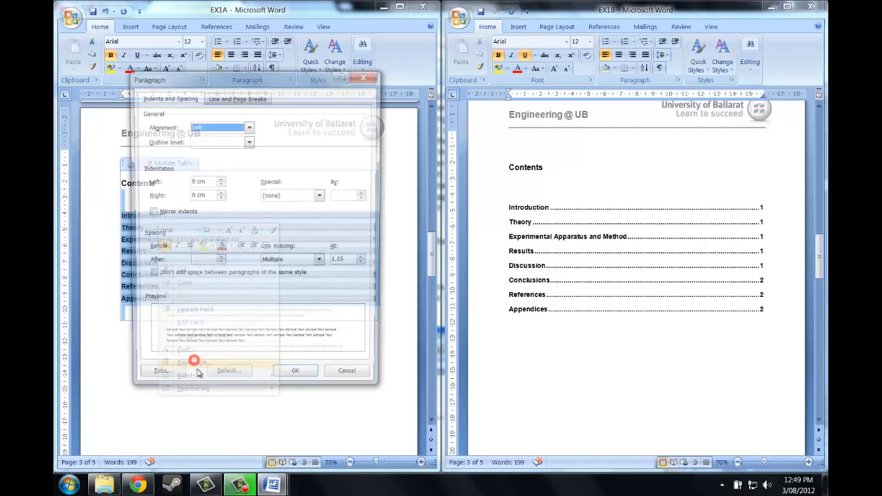
{"action": "left_click", "coordinate": [307, 262]}
{"action": "left_click", "coordinate": [286, 288]}
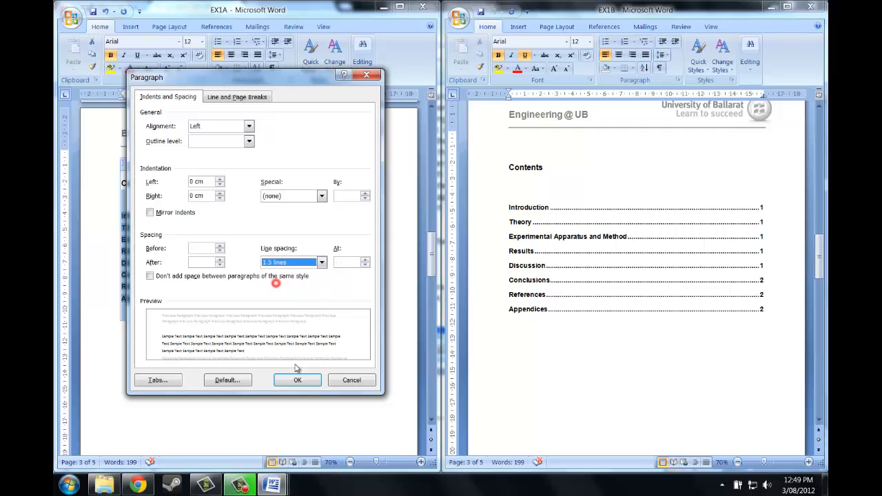
{"action": "left_click", "coordinate": [298, 380]}
{"action": "left_click", "coordinate": [255, 367]}
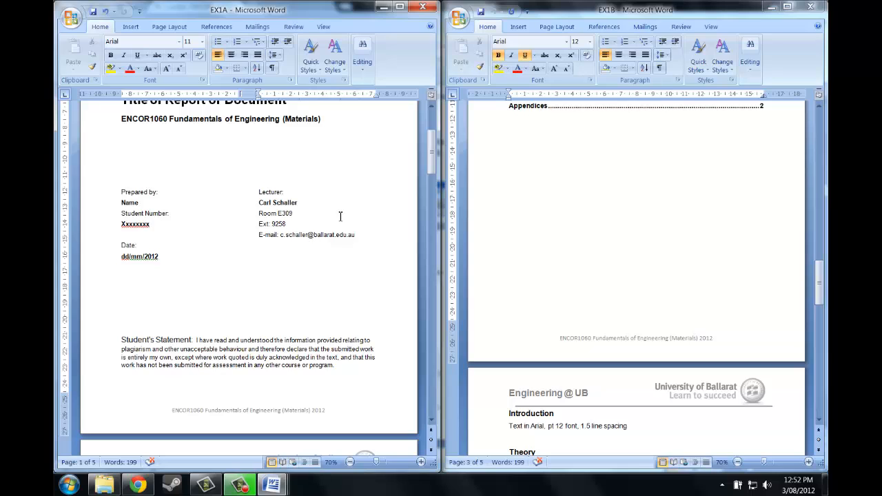
- Turn the lecturer's e-mail address on the EX1A title page into an e-mail hyperlink and test the link
{"action": "left_click", "coordinate": [282, 234]}
{"action": "left_click_drag", "start_coordinate": [282, 234], "coordinate": [359, 235]}
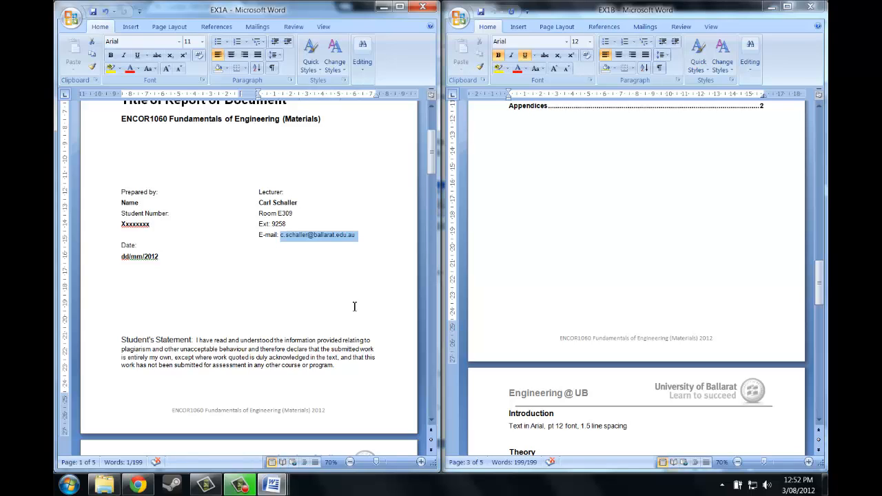
{"action": "key", "text": "ctrl+c"}
{"action": "double_click", "coordinate": [216, 13]}
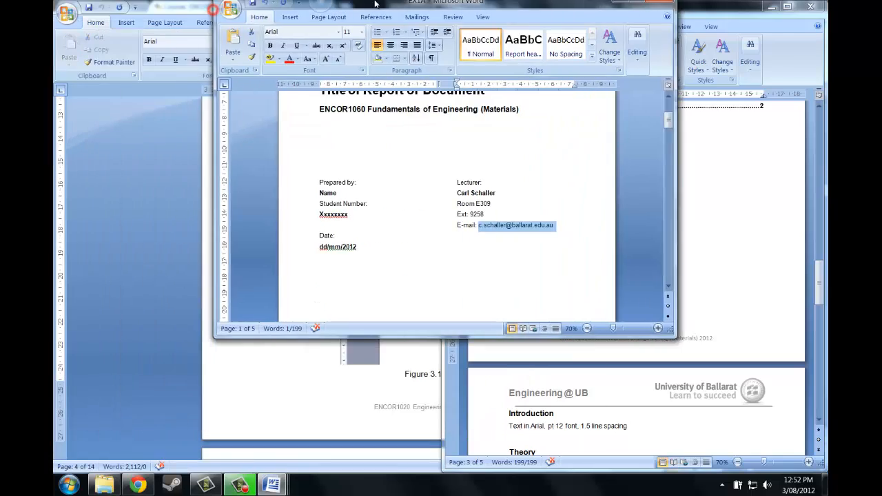
{"action": "left_click", "coordinate": [124, 23]}
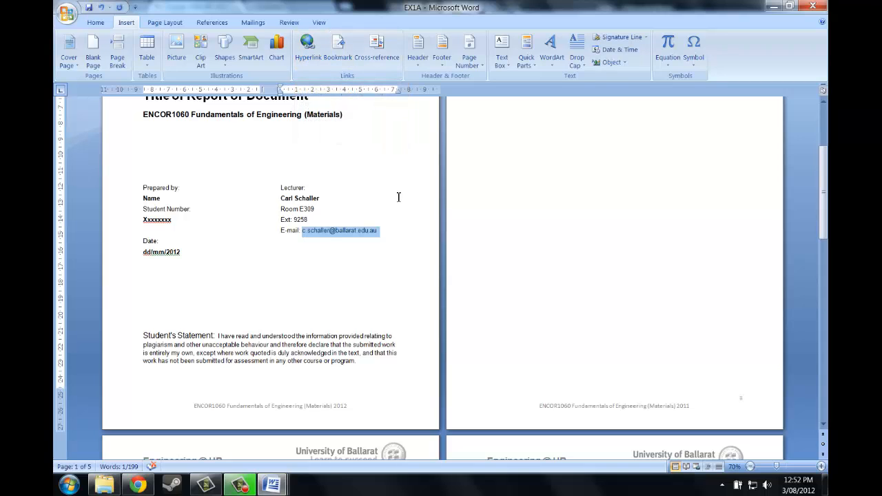
{"action": "key", "text": "ctrl+k"}
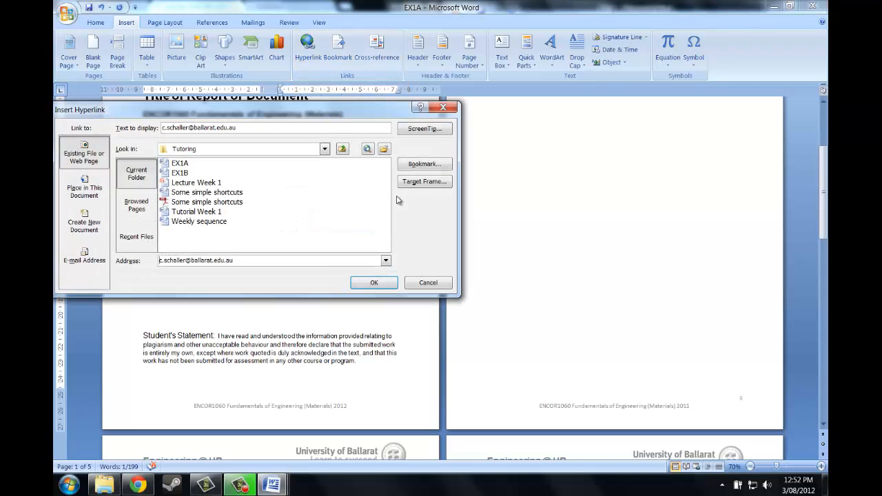
{"action": "left_click_drag", "start_coordinate": [377, 113], "coordinate": [420, 114]}
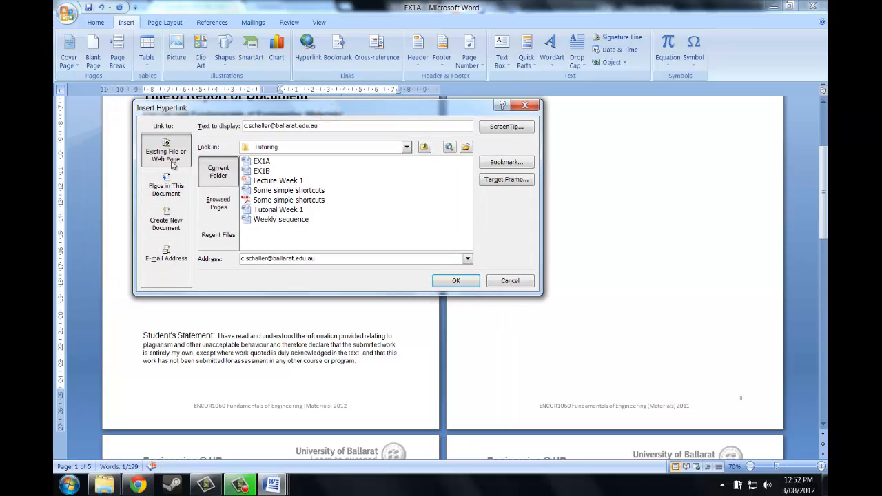
{"action": "left_click", "coordinate": [164, 255]}
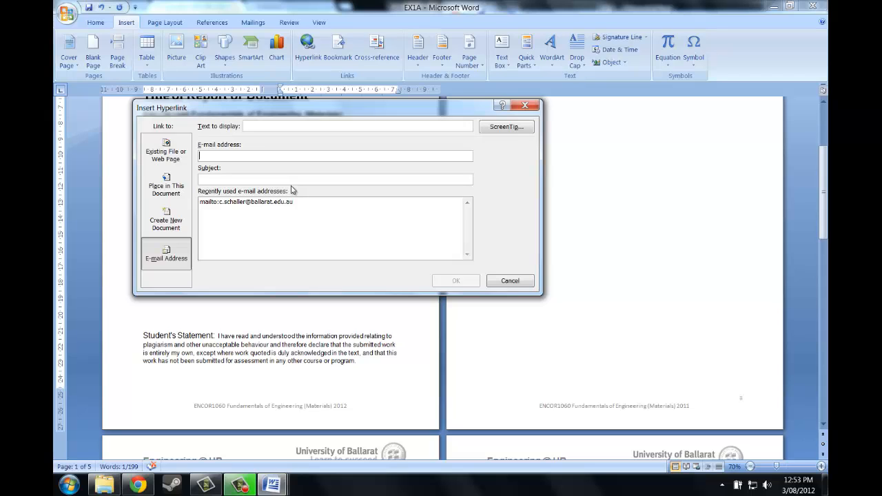
{"action": "key", "text": "ctrl+v"}
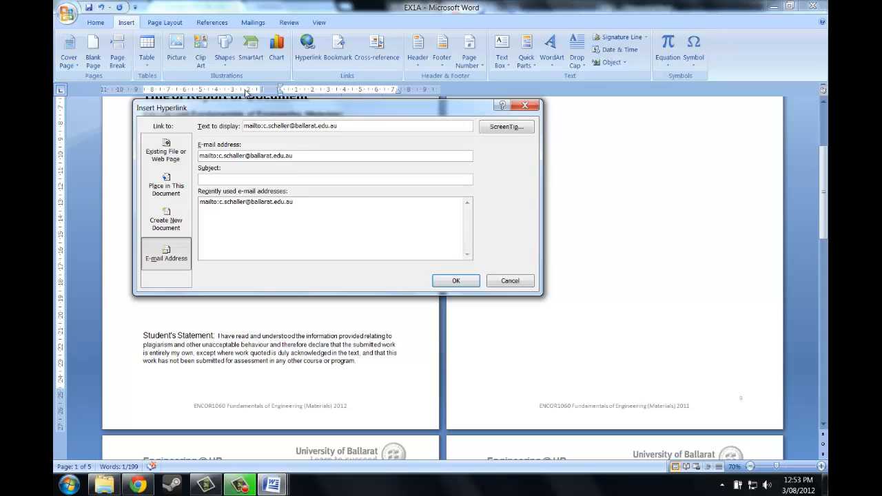
{"action": "left_click", "coordinate": [454, 283]}
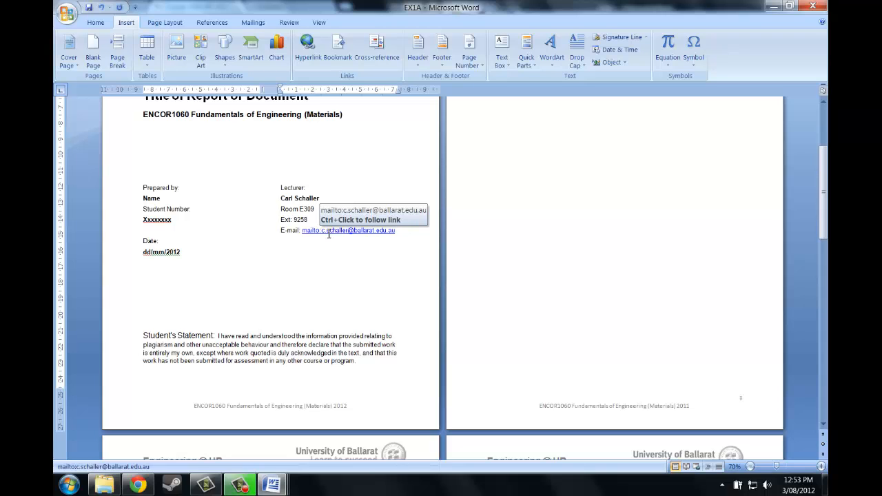
{"action": "left_click", "coordinate": [329, 233], "text": "ctrl"}
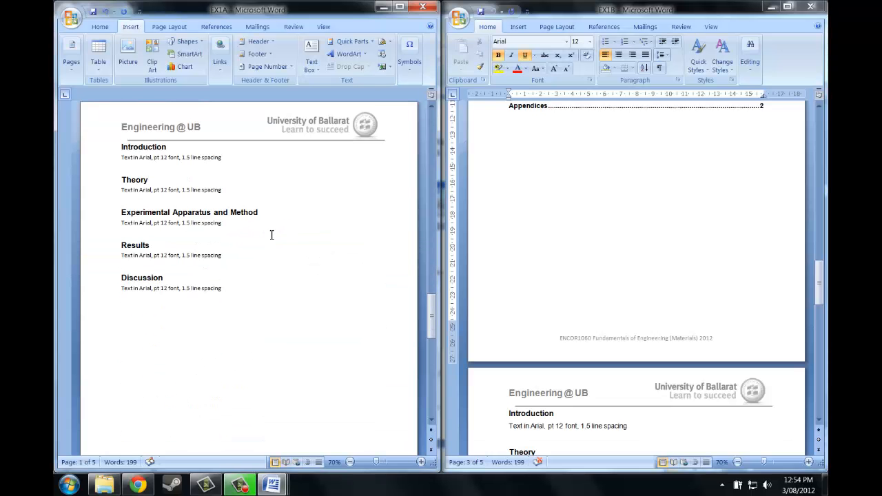
- Add a new line below the Introduction text in EX1A
{"action": "scroll", "coordinate": [279, 228], "scroll_direction": "down", "scroll_amount": 2}
{"action": "scroll", "coordinate": [330, 220], "scroll_direction": "up", "scroll_amount": 3}
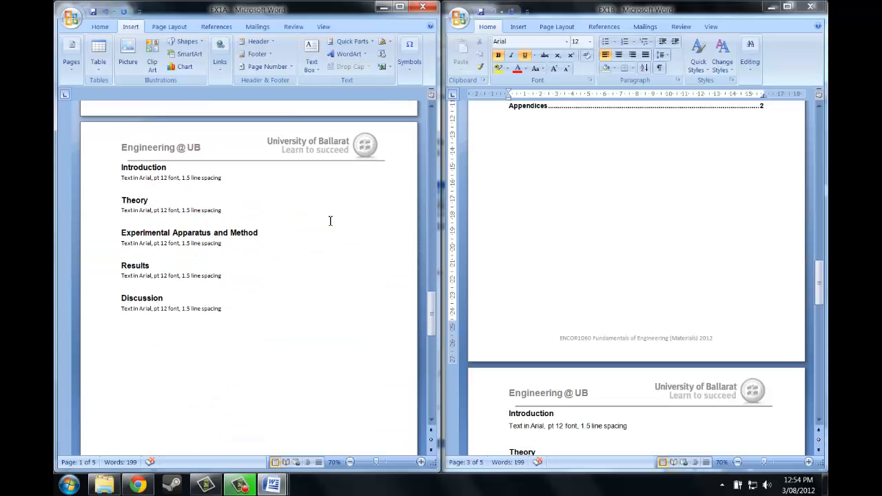
{"action": "left_click", "coordinate": [237, 180]}
{"action": "key", "text": "Return"}
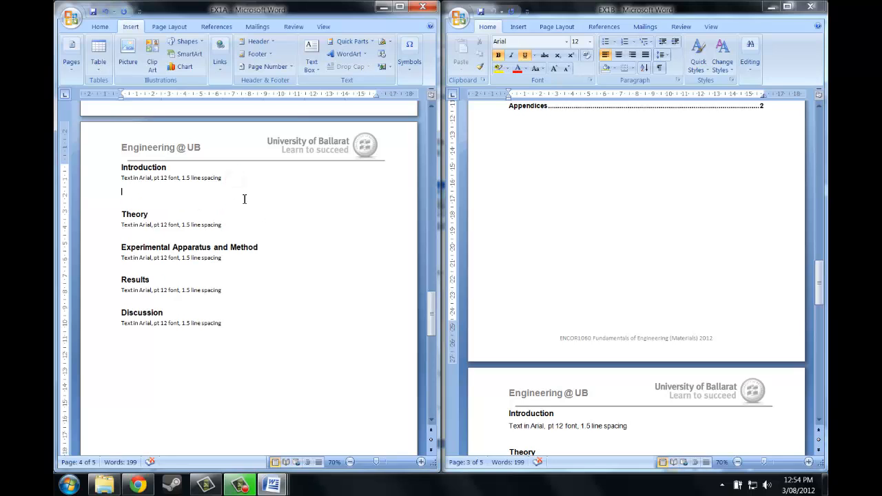
{"action": "scroll", "coordinate": [117, 305], "scroll_direction": "down", "scroll_amount": 15}
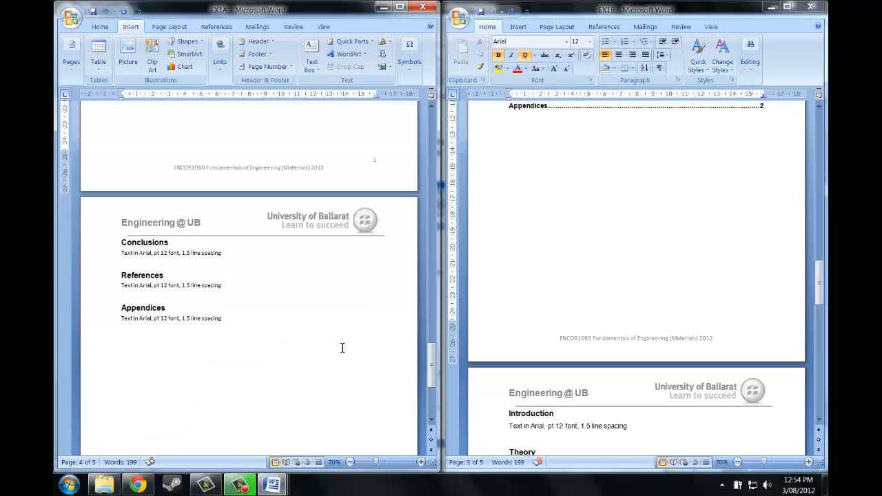
{"action": "scroll", "coordinate": [302, 315], "scroll_direction": "up", "scroll_amount": 8}
{"action": "scroll", "coordinate": [298, 312], "scroll_direction": "down", "scroll_amount": 5}
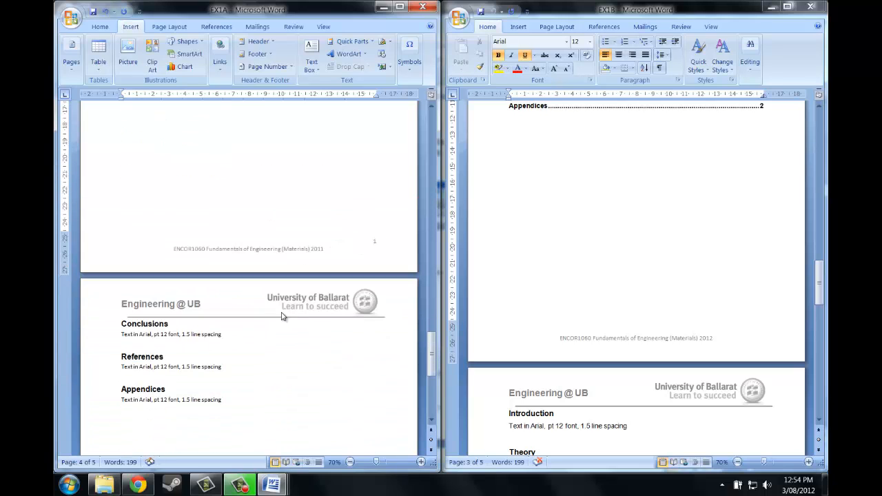
{"action": "scroll", "coordinate": [281, 315], "scroll_direction": "up", "scroll_amount": 4}
{"action": "scroll", "coordinate": [216, 294], "scroll_direction": "up", "scroll_amount": 7}
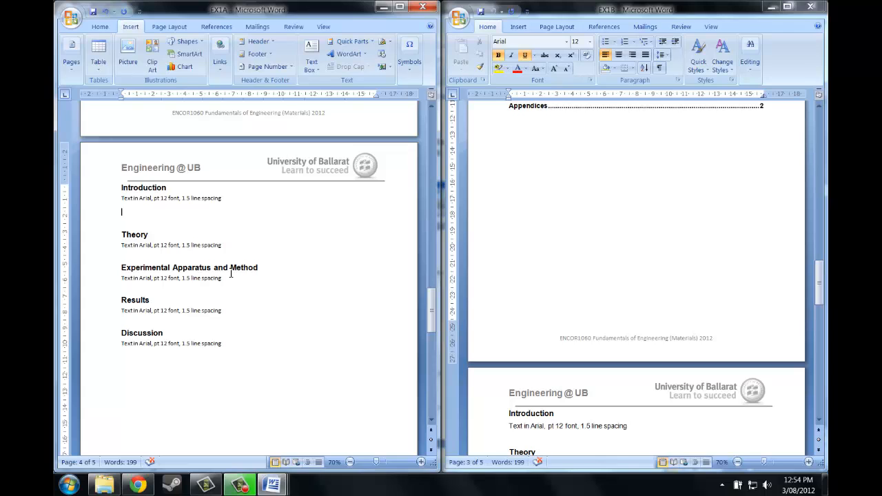
{"action": "type", "text": "asdf"}
{"action": "key", "text": "BackSpace"}
{"action": "key", "text": "BackSpace"}
{"action": "key", "text": "BackSpace"}
{"action": "key", "text": "BackSpace"}
{"action": "type", "text": "asdf"}
{"action": "key", "text": "BackSpace"}
{"action": "key", "text": "BackSpace"}
{"action": "key", "text": "BackSpace"}
{"action": "key", "text": "BackSpace"}
- Write "Sentence filler (see conclusion)" on the new line below the Introduction text
{"action": "type", "text": "sentence filler"}
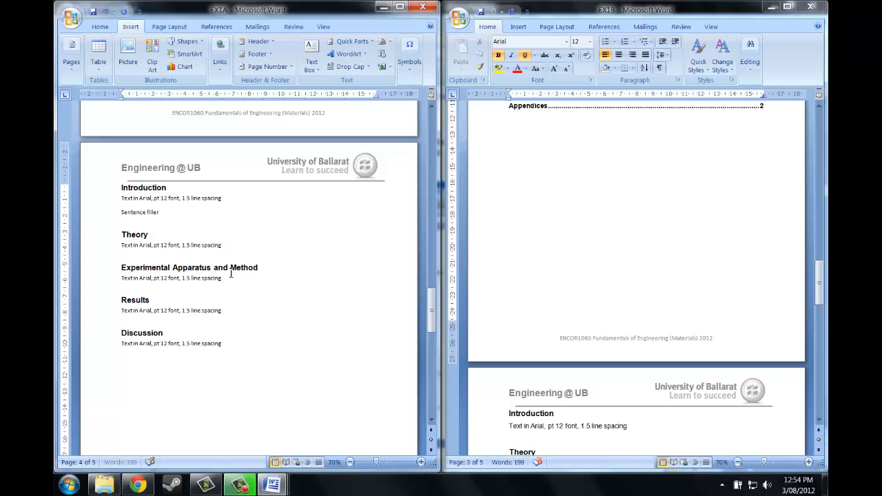
{"action": "type", "text": " (see cond"}
{"action": "type", "text": "lusion)"}
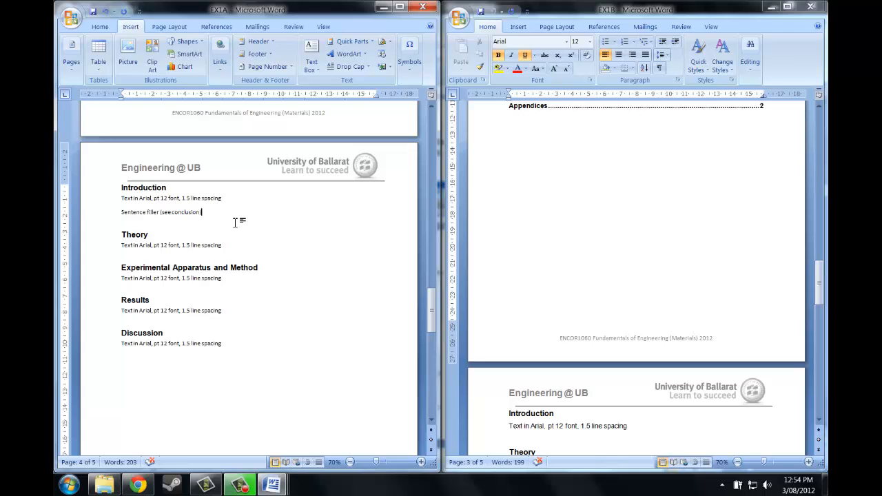
{"action": "left_click", "coordinate": [178, 212]}
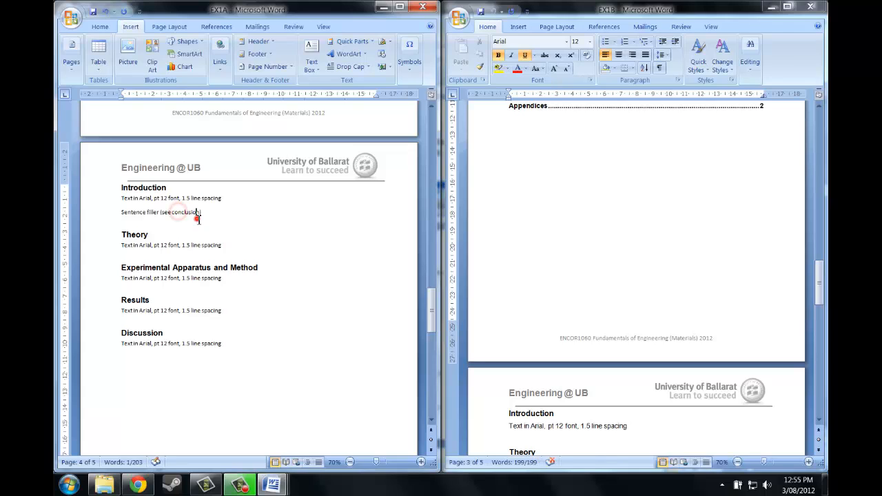
{"action": "double_click", "coordinate": [196, 215]}
{"action": "left_click", "coordinate": [194, 215]}
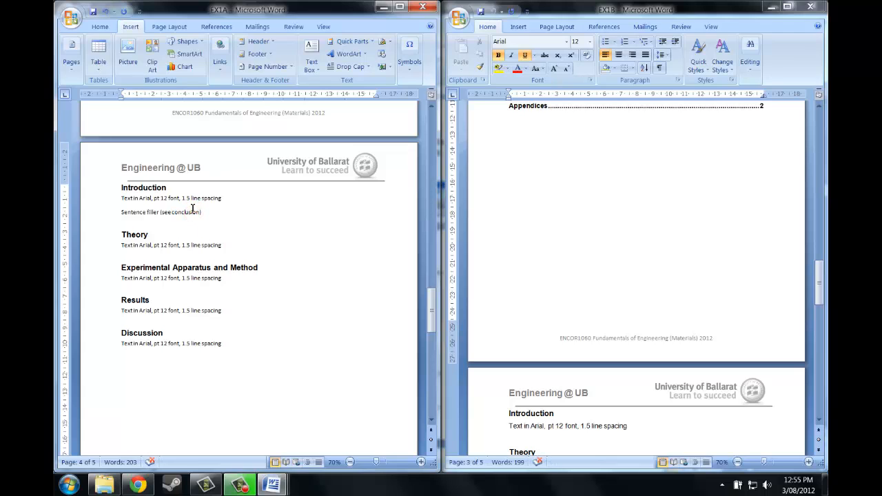
- Add a bookmark named Bookmark1 at the start of the Conclusions heading in EX1A
{"action": "scroll", "coordinate": [231, 230], "scroll_direction": "down", "scroll_amount": 1}
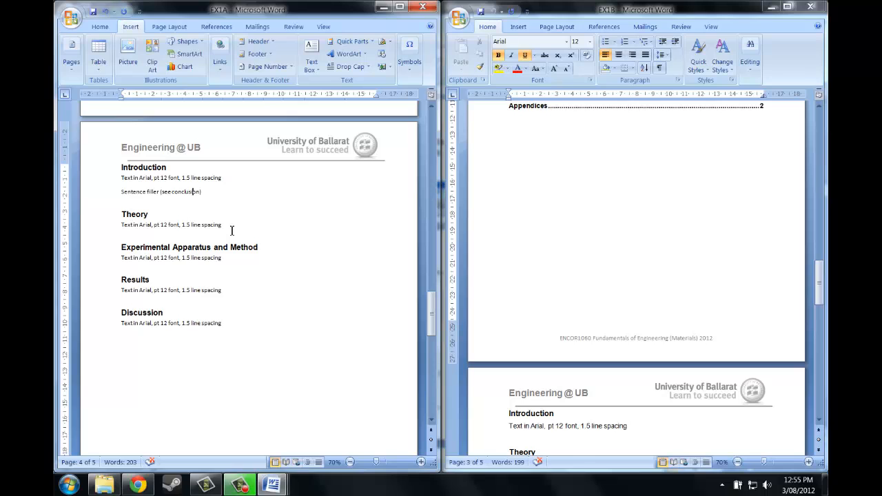
{"action": "scroll", "coordinate": [234, 220], "scroll_direction": "down", "scroll_amount": 20}
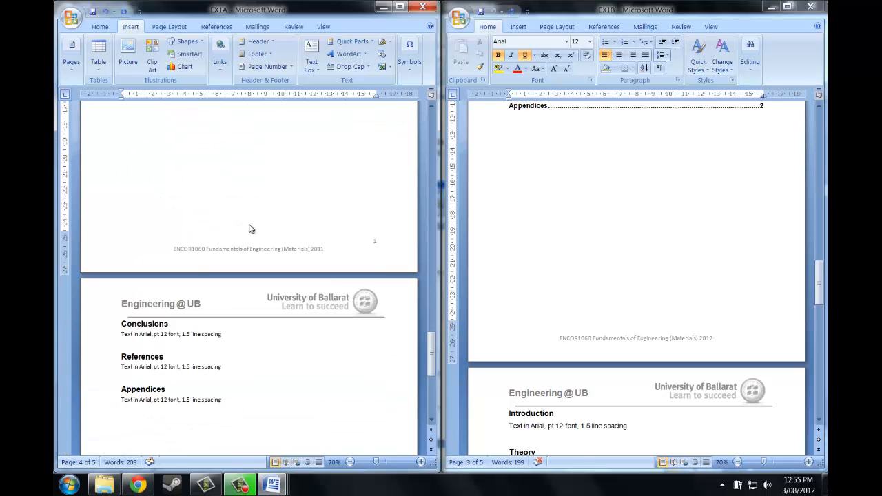
{"action": "left_click", "coordinate": [122, 222]}
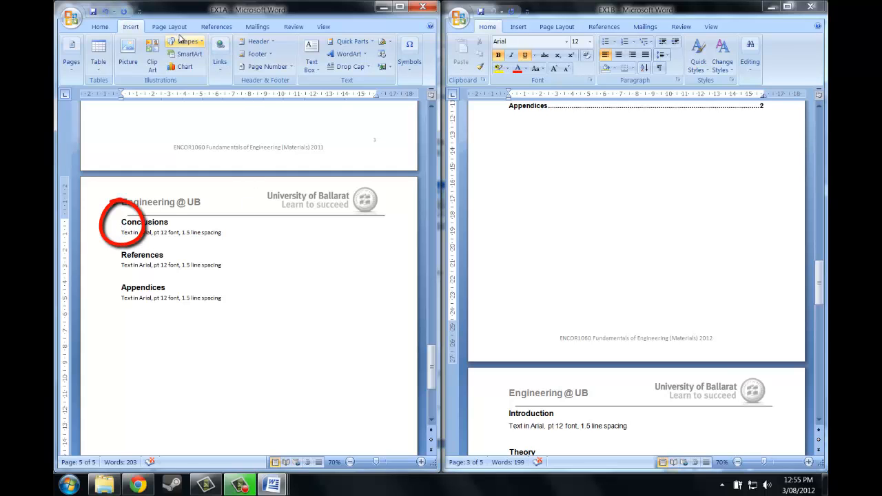
{"action": "left_click_drag", "start_coordinate": [332, 10], "coordinate": [367, 0]}
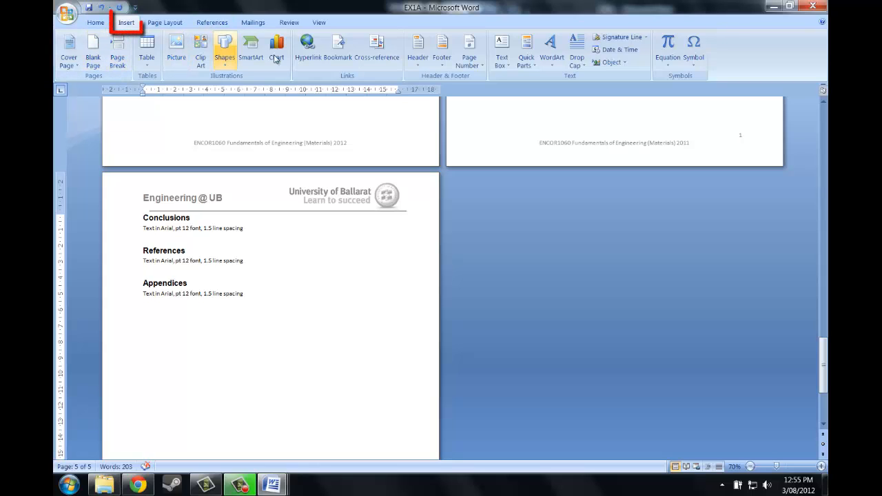
{"action": "left_click", "coordinate": [336, 52]}
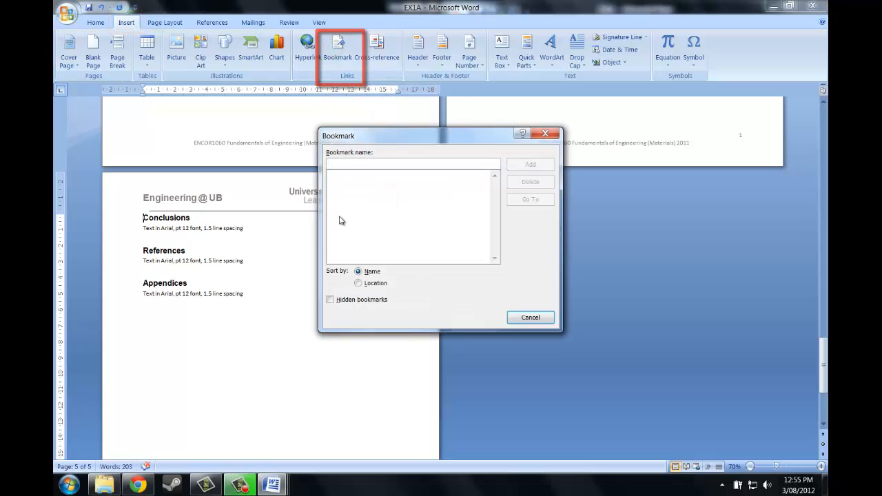
{"action": "type", "text": "Bookamn"}
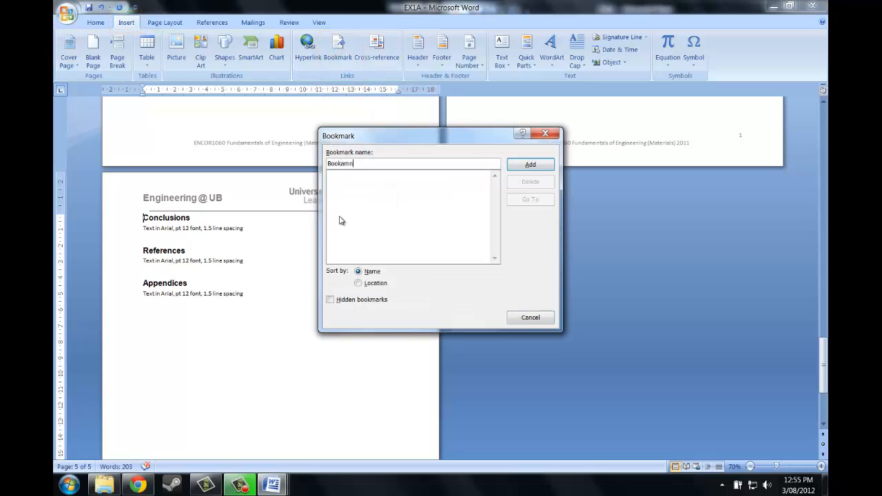
{"action": "key", "text": "BackSpace"}
{"action": "key", "text": "BackSpace"}
{"action": "key", "text": "BackSpace"}
{"action": "type", "text": "mark1"}
{"action": "key", "text": "Return"}
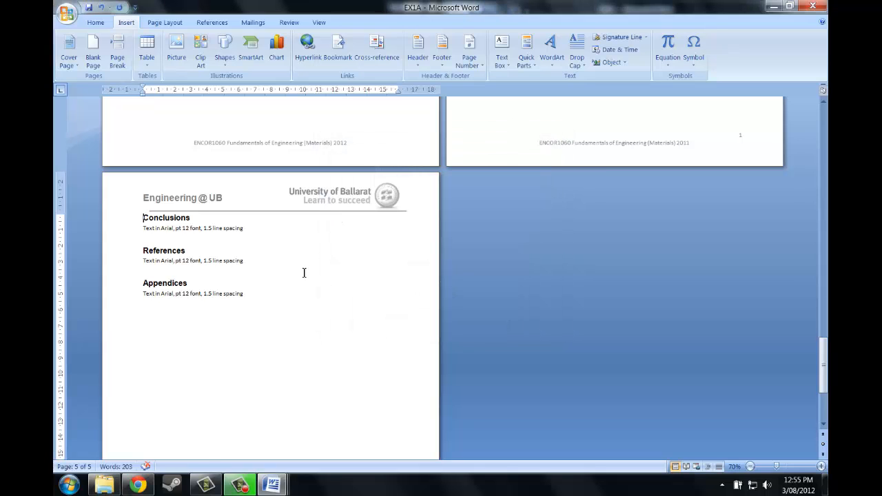
- Link the word "conclusion" in the Introduction's filler sentence to Bookmark1 and test the link
{"action": "scroll", "coordinate": [304, 272], "scroll_direction": "up", "scroll_amount": 12}
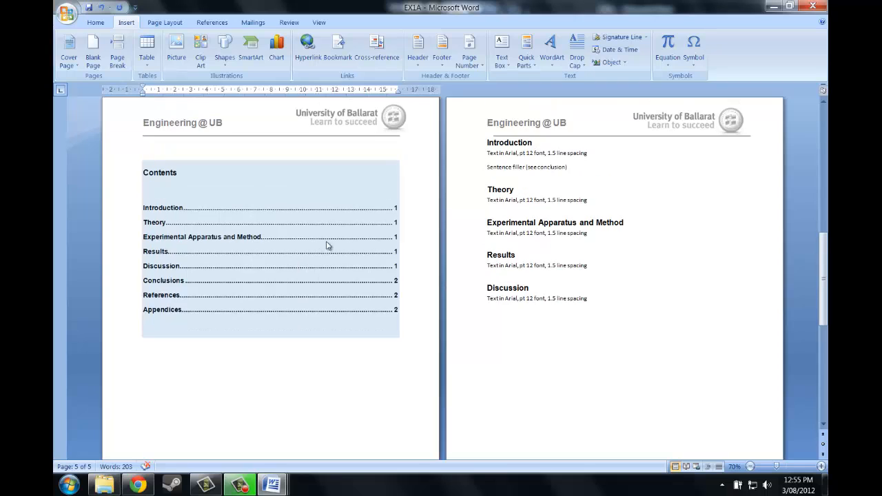
{"action": "double_click", "coordinate": [557, 167]}
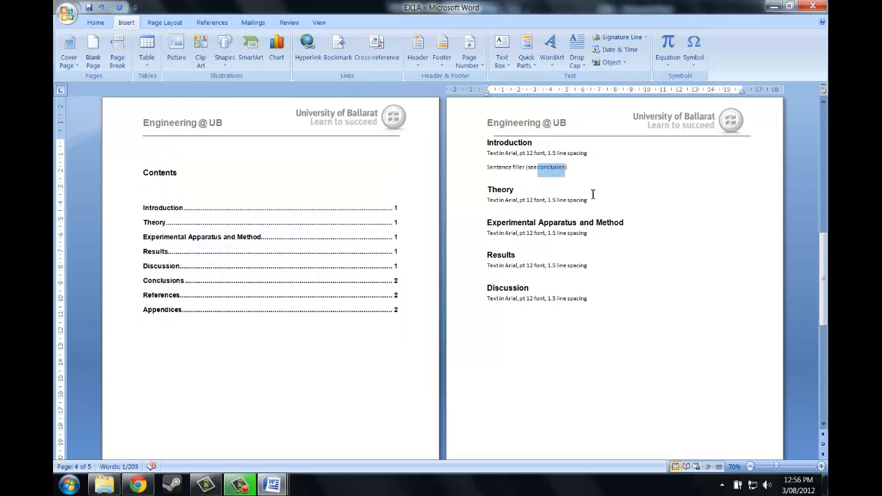
{"action": "key", "text": "ctrl+k"}
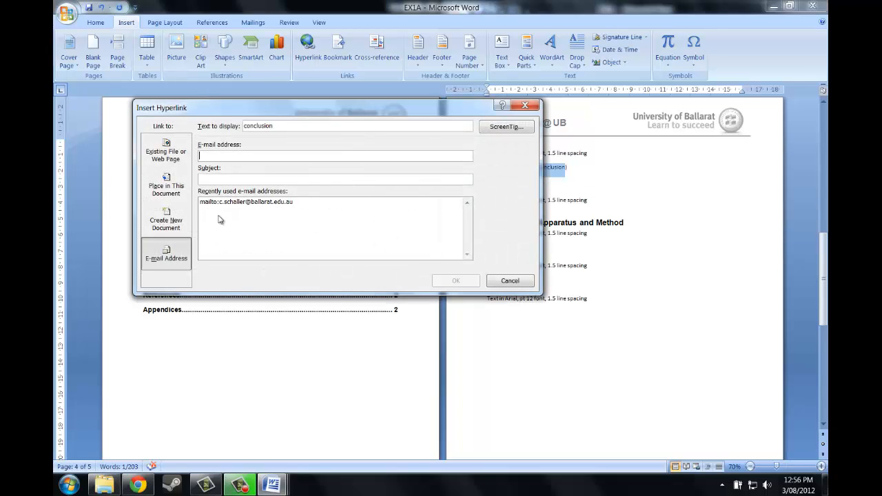
{"action": "left_click", "coordinate": [182, 197]}
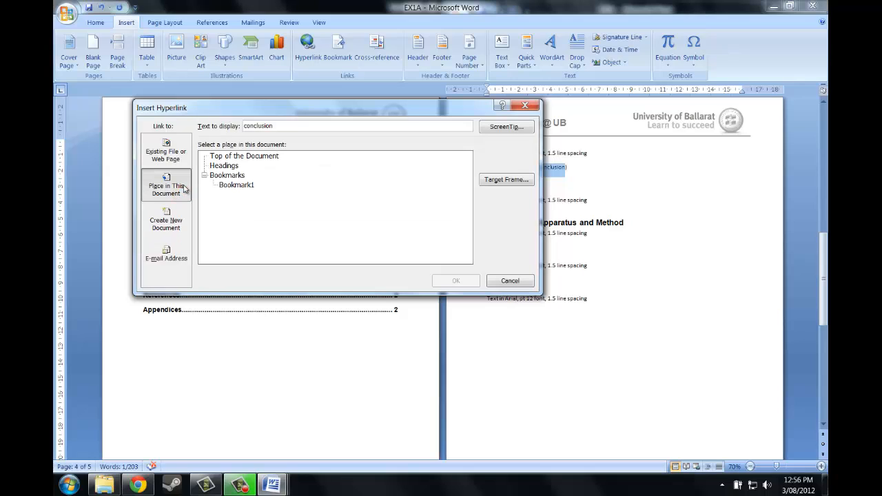
{"action": "left_click", "coordinate": [234, 186]}
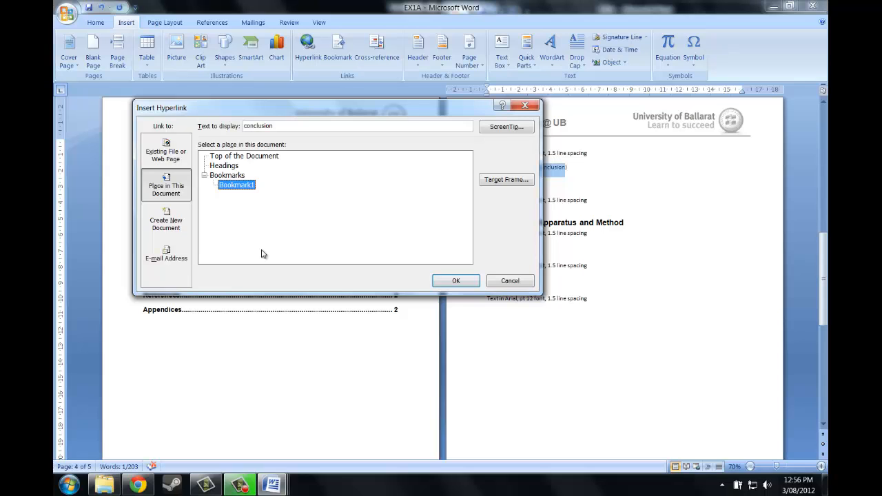
{"action": "left_click", "coordinate": [451, 281]}
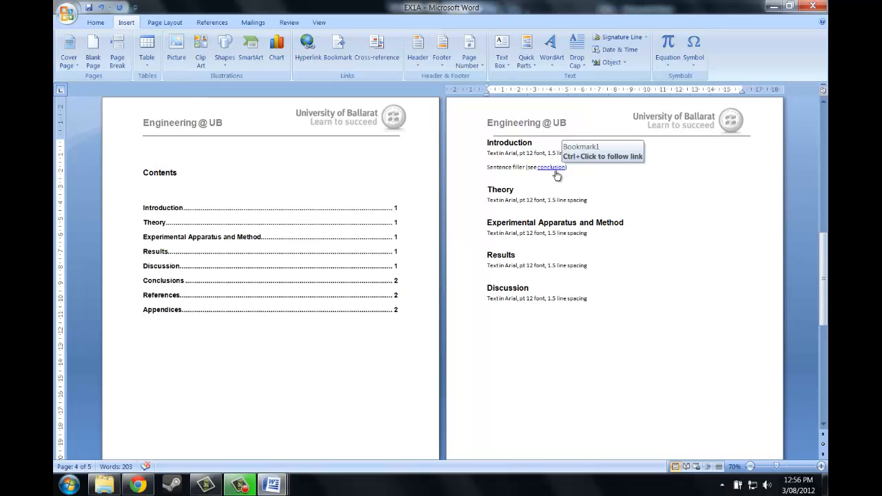
{"action": "left_click", "coordinate": [558, 170], "text": "ctrl"}
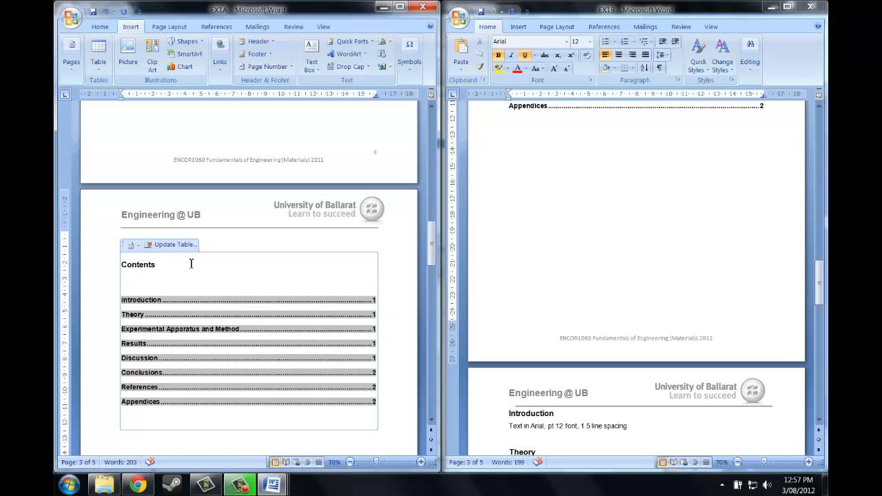
- Delete the existing table of contents, including its Contents title, from page 3 of EX1A
{"action": "left_click_drag", "start_coordinate": [184, 262], "coordinate": [219, 353]}
{"action": "key", "text": "BackSpace"}
{"action": "key", "text": "BackSpace"}
{"action": "key", "text": "BackSpace"}
{"action": "key", "text": "BackSpace"}
{"action": "key", "text": "BackSpace"}
{"action": "key", "text": "BackSpace"}
{"action": "key", "text": "BackSpace"}
{"action": "key", "text": "BackSpace"}
{"action": "key", "text": "BackSpace"}
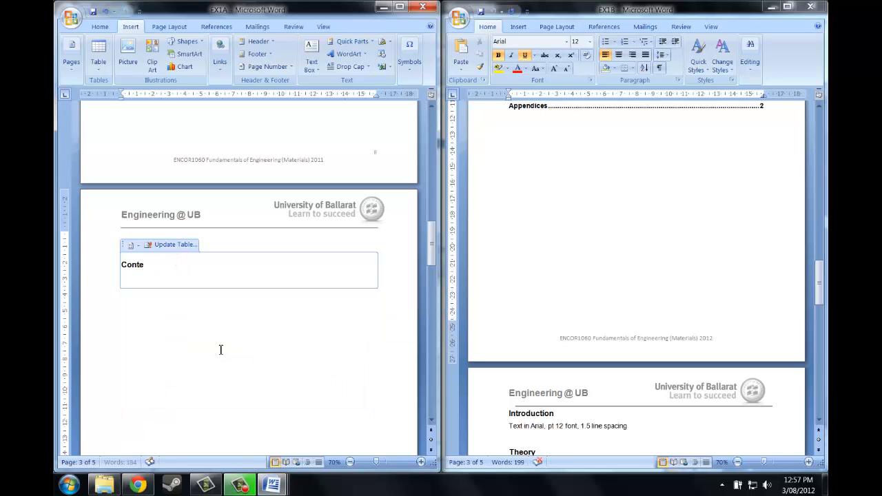
{"action": "key", "text": "BackSpace"}
{"action": "key", "text": "BackSpace"}
{"action": "key", "text": "BackSpace"}
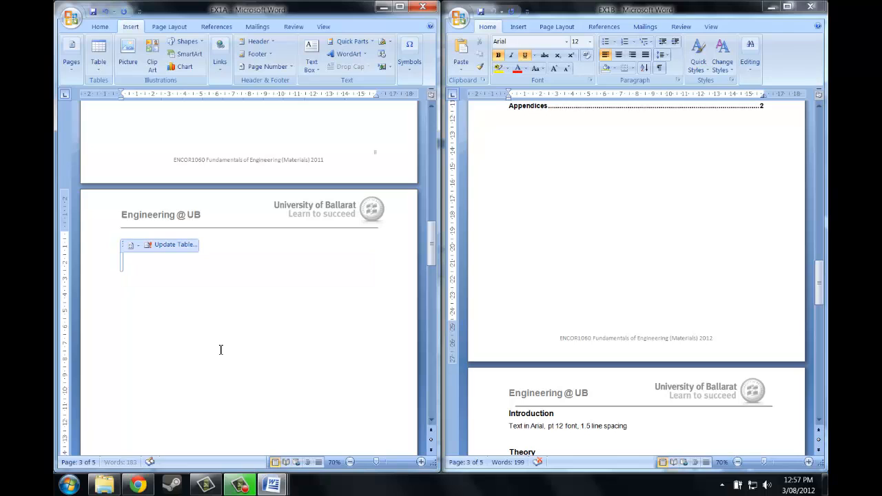
- Insert the built-in Automatic Table 1 table of contents on the emptied contents page
{"action": "left_click", "coordinate": [221, 27]}
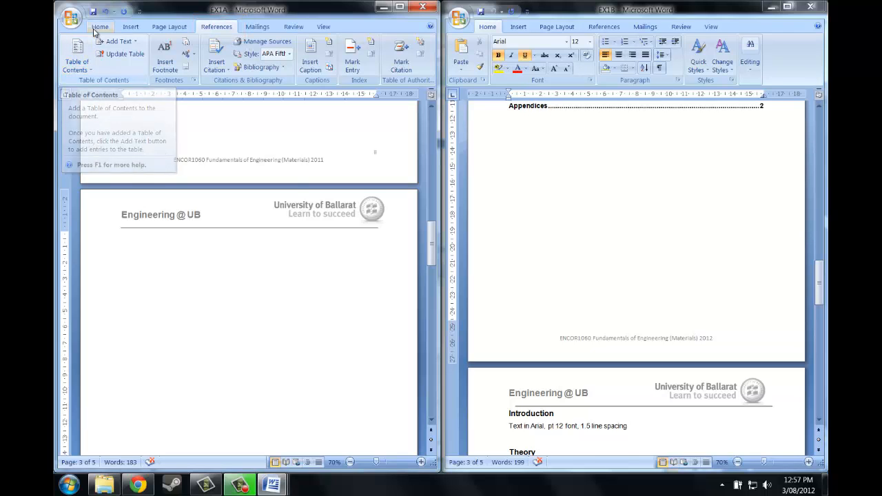
{"action": "left_click", "coordinate": [71, 66]}
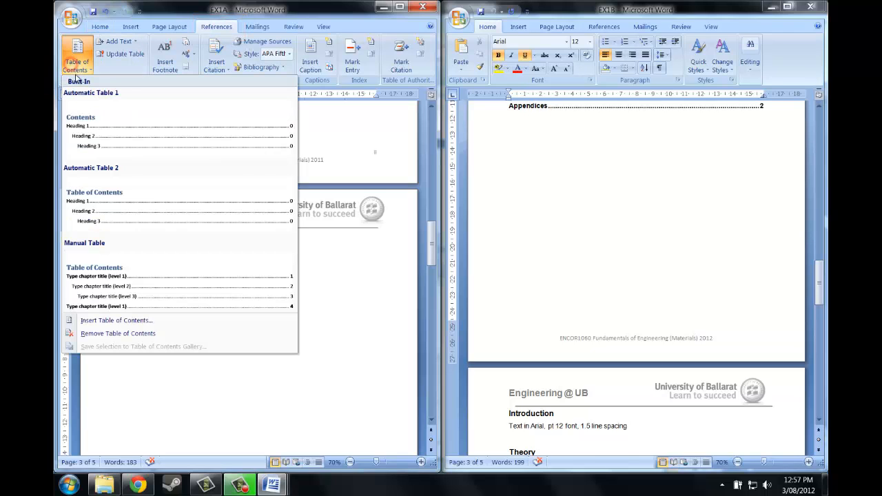
{"action": "left_click", "coordinate": [124, 176]}
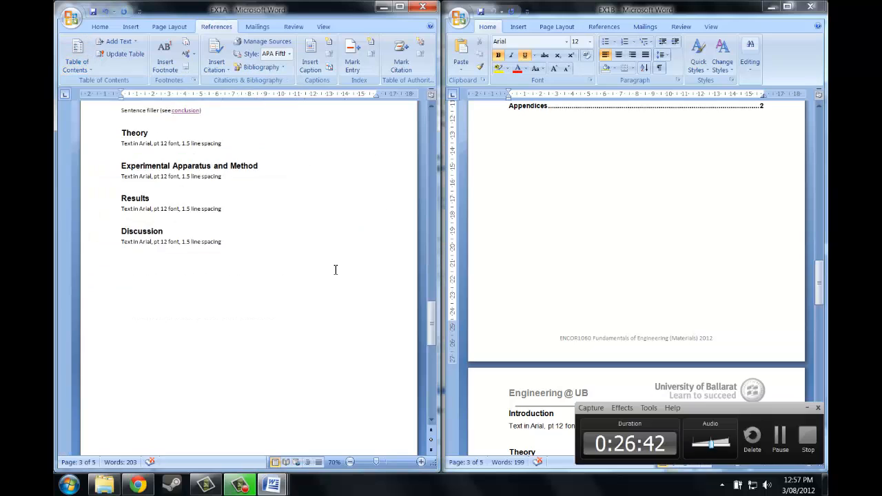
- Write "Spawn more overlords" on the empty line below the Discussion text
{"action": "scroll", "coordinate": [336, 269], "scroll_direction": "down", "scroll_amount": 10}
{"action": "scroll", "coordinate": [337, 264], "scroll_direction": "up", "scroll_amount": 8}
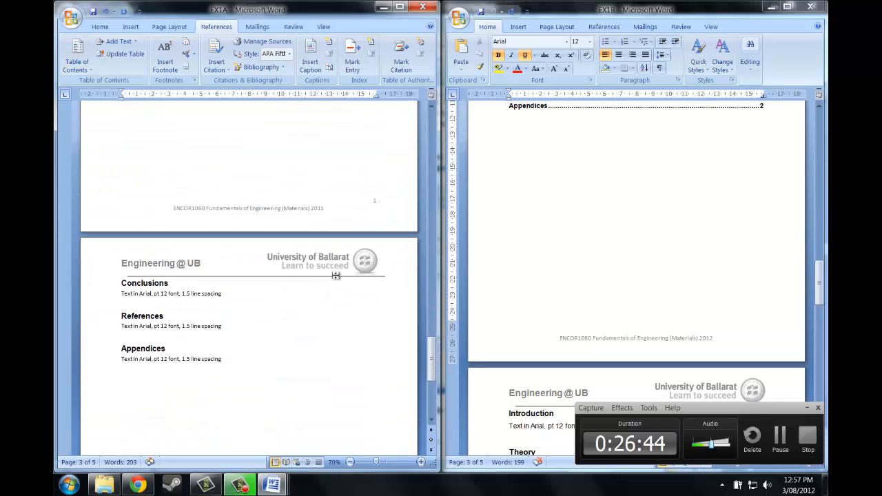
{"action": "scroll", "coordinate": [332, 280], "scroll_direction": "up", "scroll_amount": 1}
{"action": "left_click", "coordinate": [315, 238]}
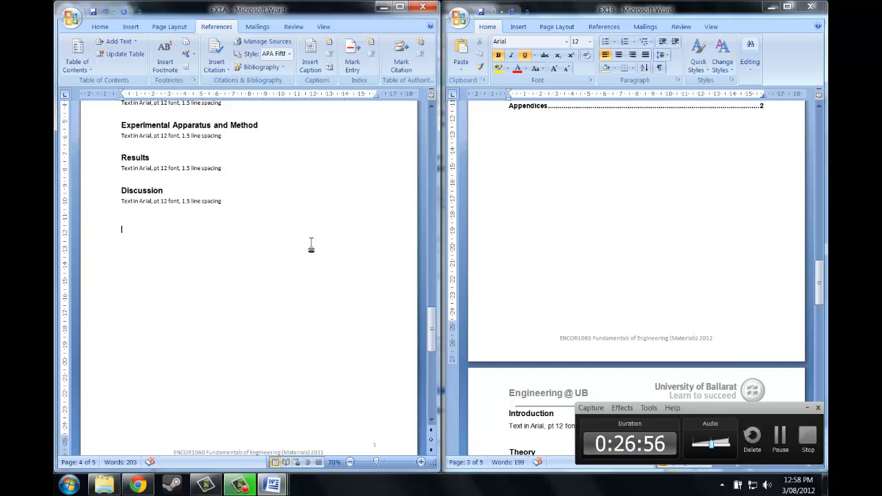
{"action": "type", "text": "Spawn more overlords"}
- Set the font of the whole "Spawn more overlords" line to Castellar
{"action": "key", "text": "ctrl+shift+Left"}
{"action": "key", "text": "ctrl+shift+Left"}
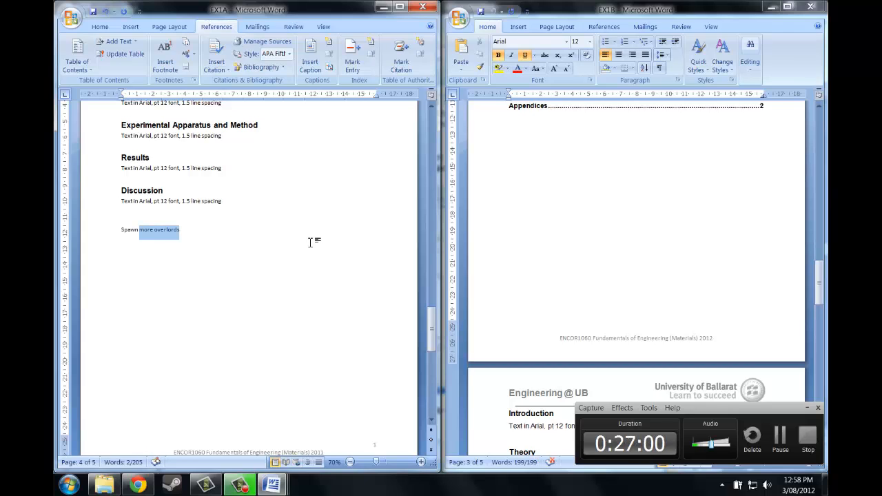
{"action": "key", "text": "ctrl+shift+Left"}
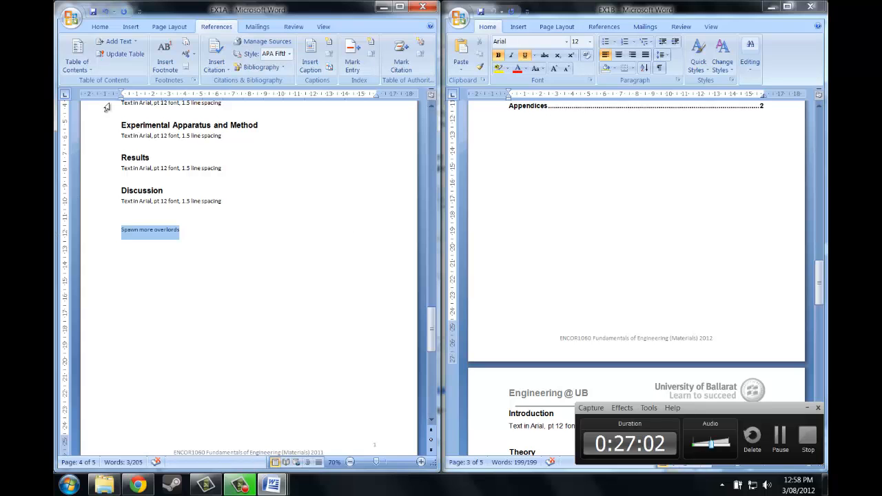
{"action": "left_click", "coordinate": [100, 26]}
{"action": "left_click", "coordinate": [179, 41]}
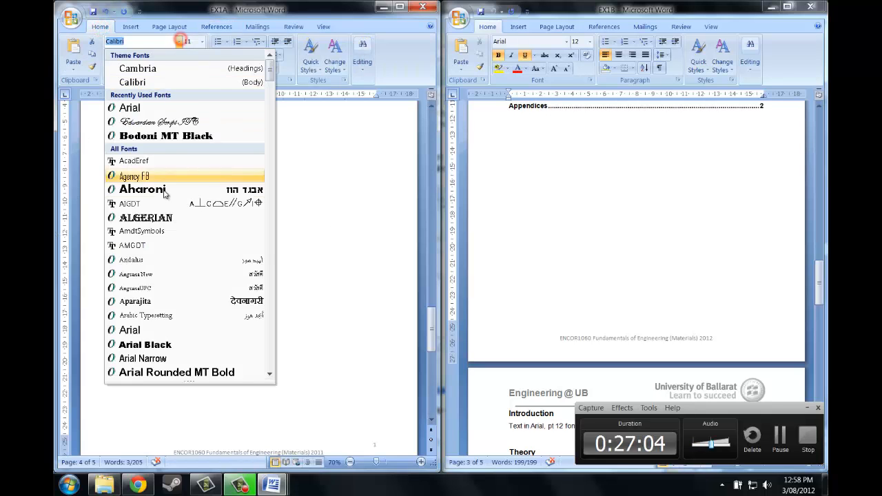
{"action": "scroll", "coordinate": [185, 262], "scroll_direction": "down", "scroll_amount": 12}
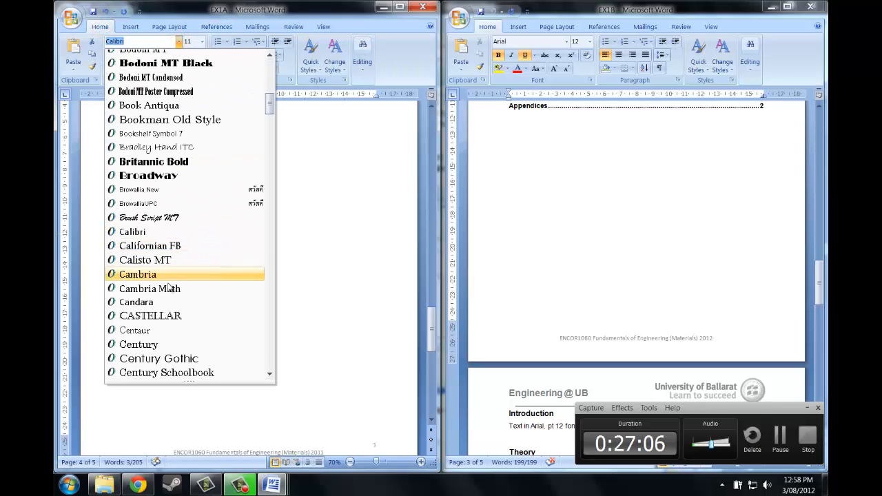
{"action": "scroll", "coordinate": [170, 279], "scroll_direction": "down", "scroll_amount": 4}
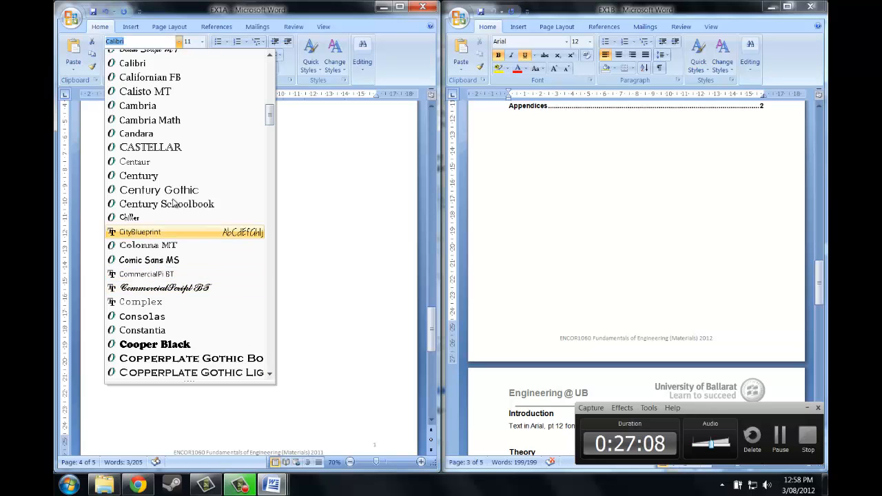
{"action": "left_click", "coordinate": [174, 147]}
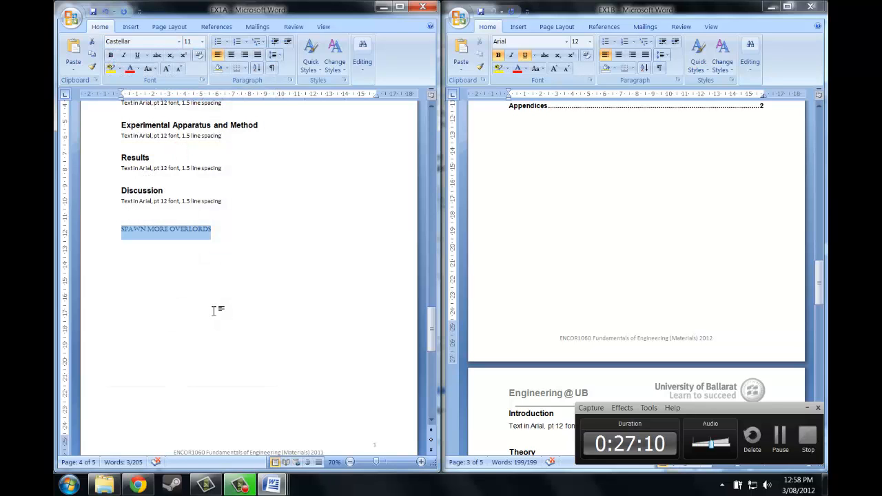
- Enlarge the "Spawn more overlords" line to 20 pt and make it bold and underlined
{"action": "key", "text": "ctrl+shift+period"}
{"action": "key", "text": "ctrl+shift+period"}
{"action": "key", "text": "ctrl+shift+period"}
{"action": "key", "text": "ctrl+shift+period"}
{"action": "key", "text": "ctrl+shift+period"}
{"action": "key", "text": "ctrl+u"}
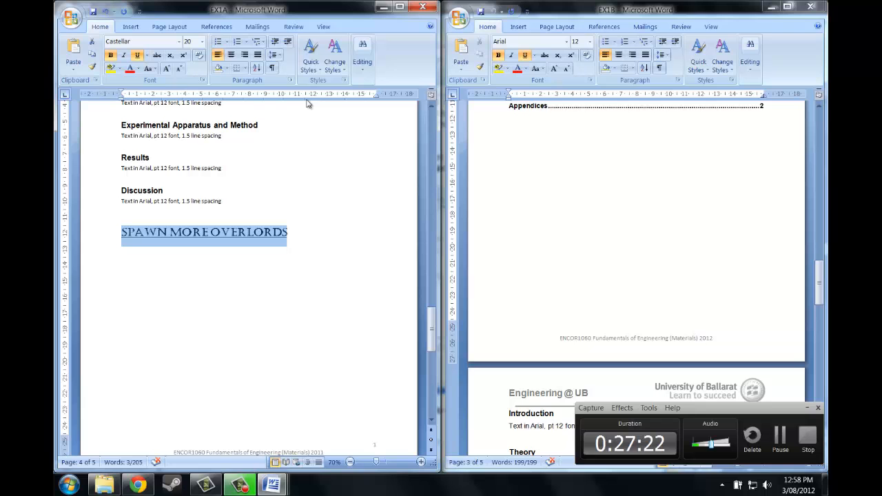
- Save the formatting of the "Spawn more overlords" line as a new quick style named Style1
{"action": "double_click", "coordinate": [323, 14]}
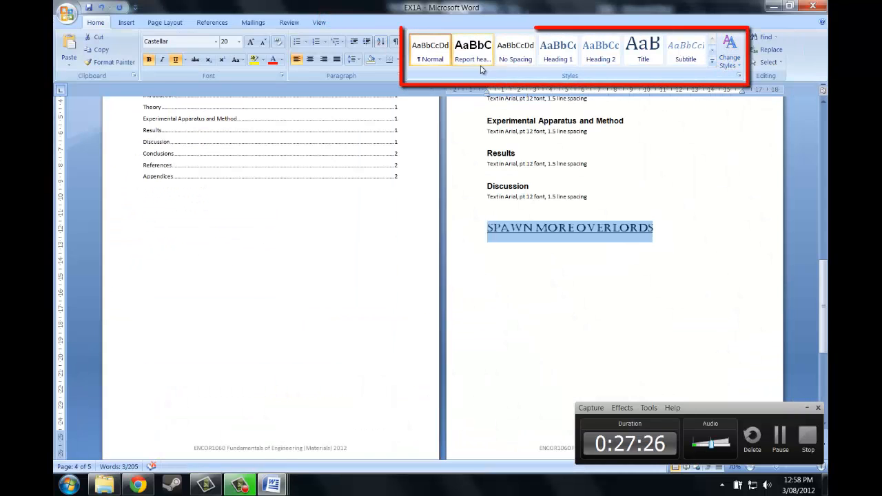
{"action": "left_click", "coordinate": [712, 62]}
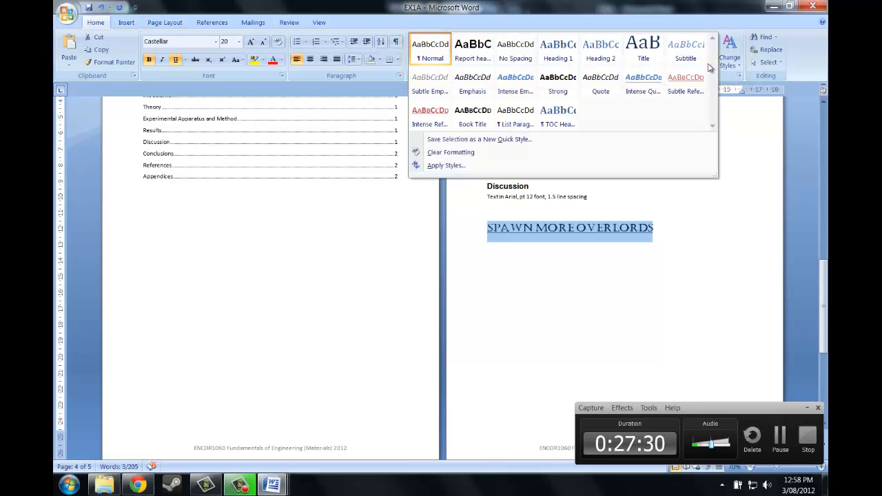
{"action": "left_click", "coordinate": [562, 140]}
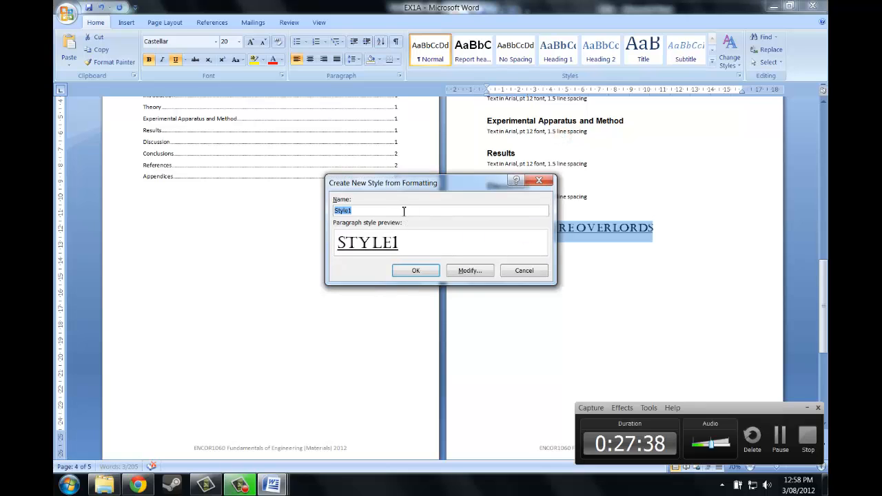
{"action": "left_click", "coordinate": [414, 272]}
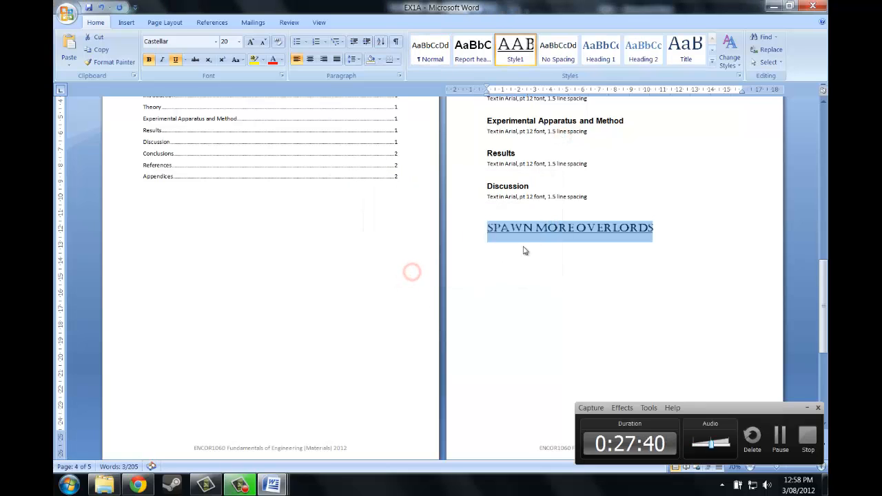
- Add two Normal-style lines, "Jdwdahdhw" and "Awdawdaw", below the "Spawn more overlords" heading
{"action": "scroll", "coordinate": [523, 250], "scroll_direction": "up", "scroll_amount": 1}
{"action": "left_click", "coordinate": [682, 254]}
{"action": "left_click", "coordinate": [671, 266]}
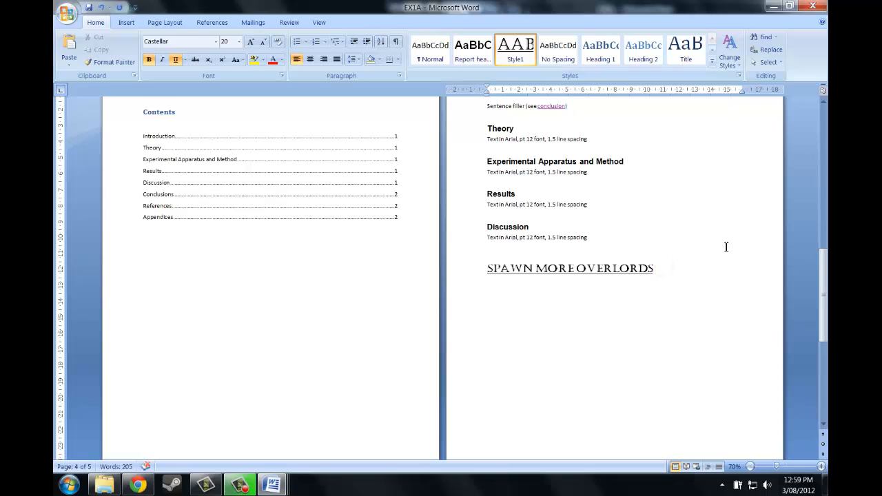
{"action": "key", "text": "Return"}
{"action": "left_click", "coordinate": [432, 50]}
{"action": "type", "text": "Jdwdahdhw"}
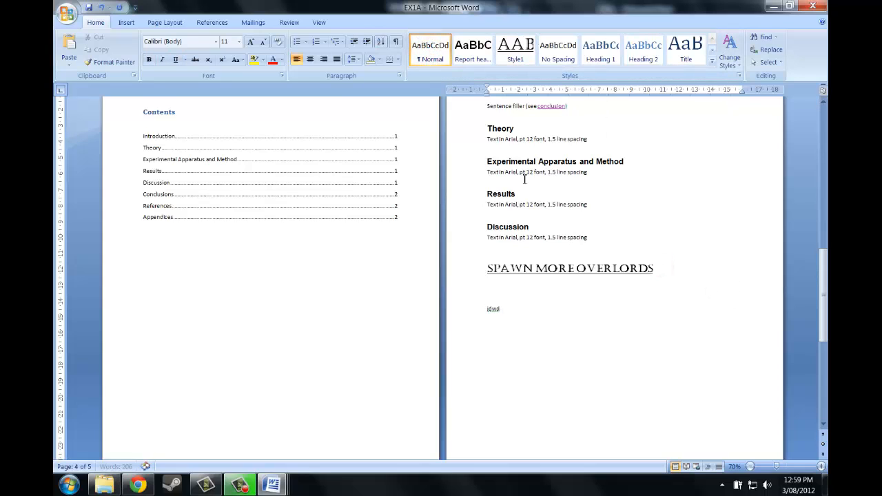
{"action": "key", "text": "Return"}
{"action": "type", "text": "Awdawdaw"}
{"action": "key", "text": "Return"}
- Apply Style1 to both the "Jdwdahdhw" and "Awdawdaw" lines
{"action": "left_click", "coordinate": [515, 48]}
{"action": "left_click", "coordinate": [536, 338]}
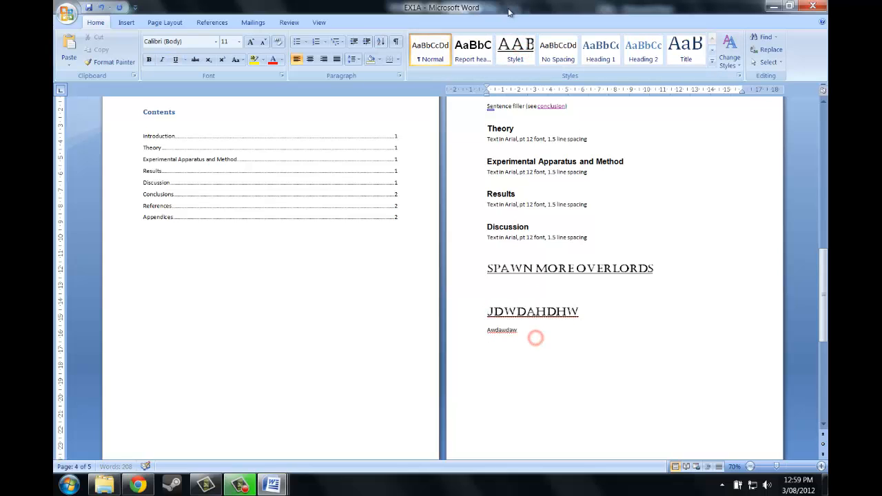
{"action": "left_click", "coordinate": [513, 38]}
{"action": "left_click", "coordinate": [569, 311]}
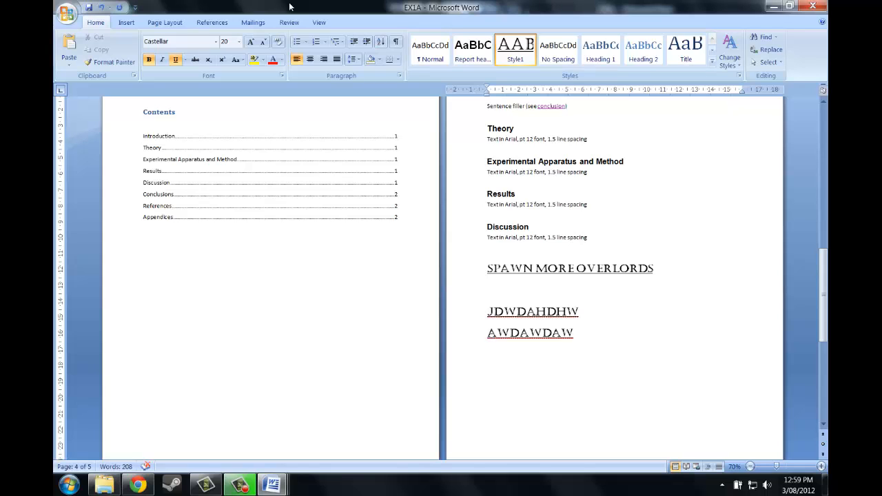
- Modify Style1 so it is based on Heading 1, with automatic font color and bold text
{"action": "right_click", "coordinate": [503, 58]}
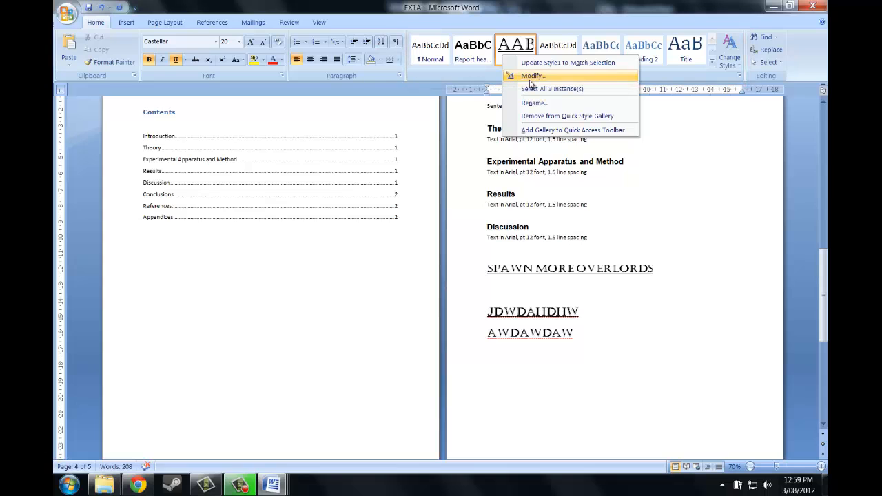
{"action": "left_click", "coordinate": [525, 75]}
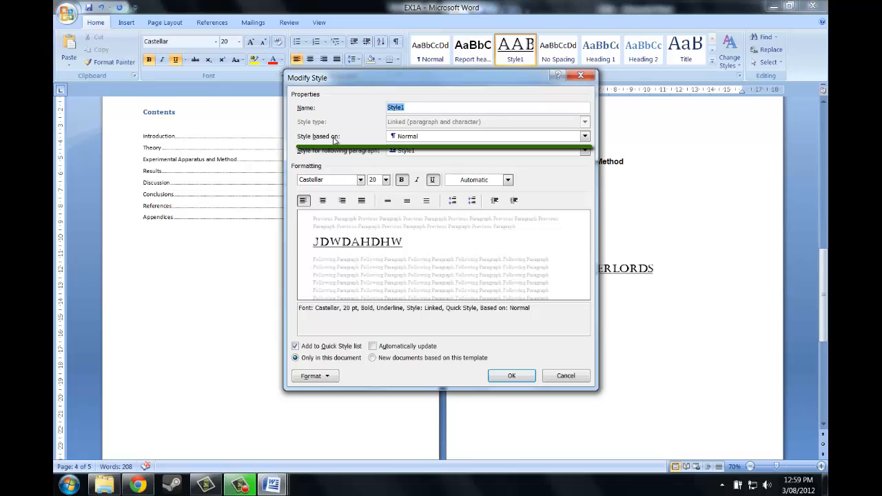
{"action": "left_click", "coordinate": [461, 134]}
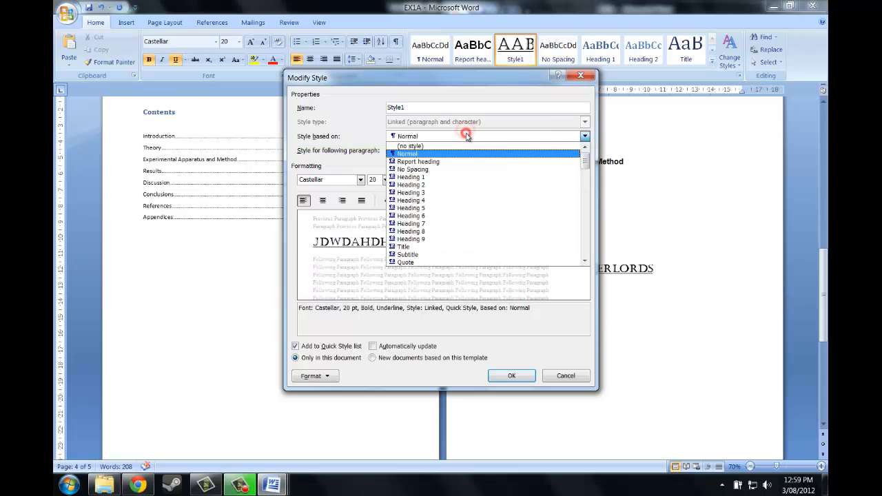
{"action": "left_click", "coordinate": [453, 177]}
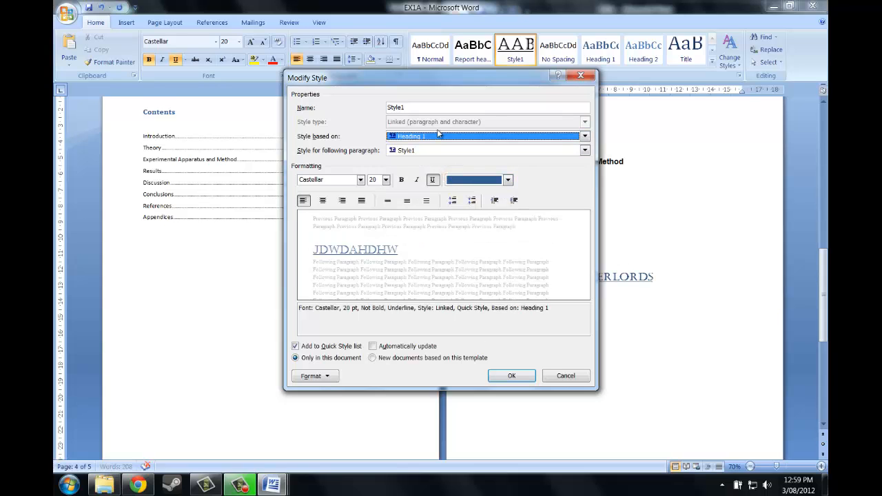
{"action": "left_click", "coordinate": [475, 177]}
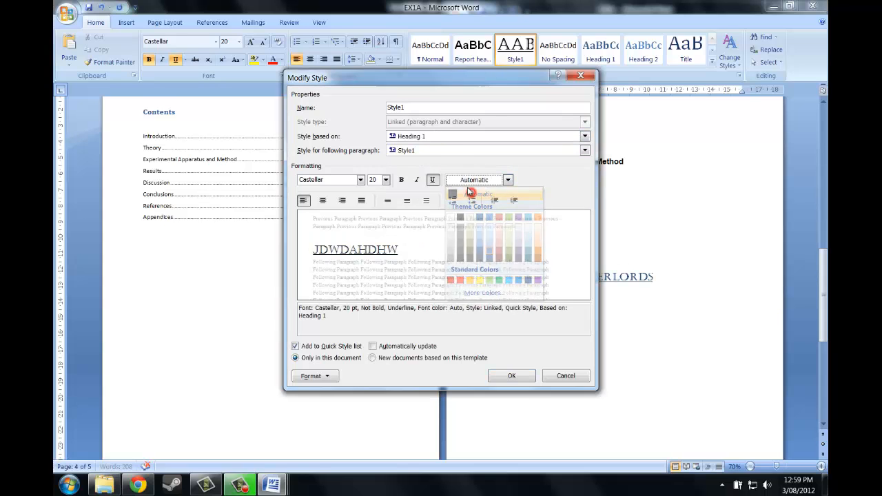
{"action": "left_click", "coordinate": [475, 194]}
{"action": "left_click", "coordinate": [401, 180]}
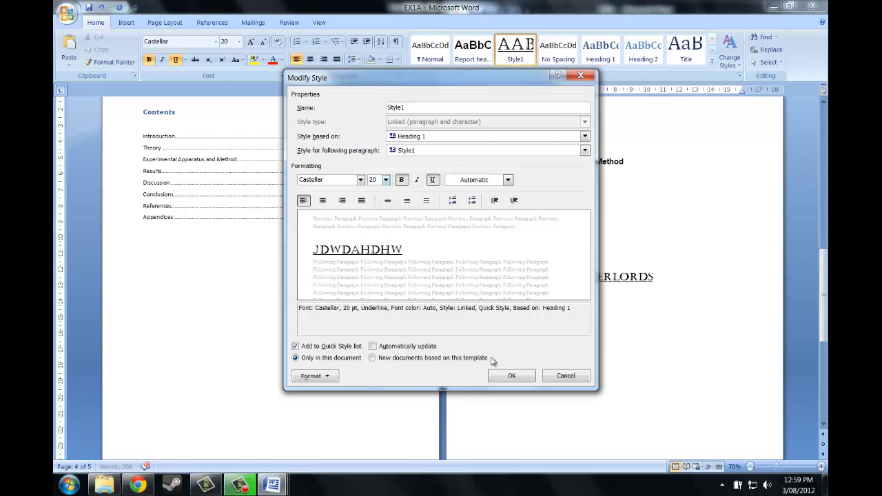
{"action": "left_click", "coordinate": [511, 376]}
- Update the entire contents table to include the headings formatted with Style1
{"action": "left_click", "coordinate": [600, 276]}
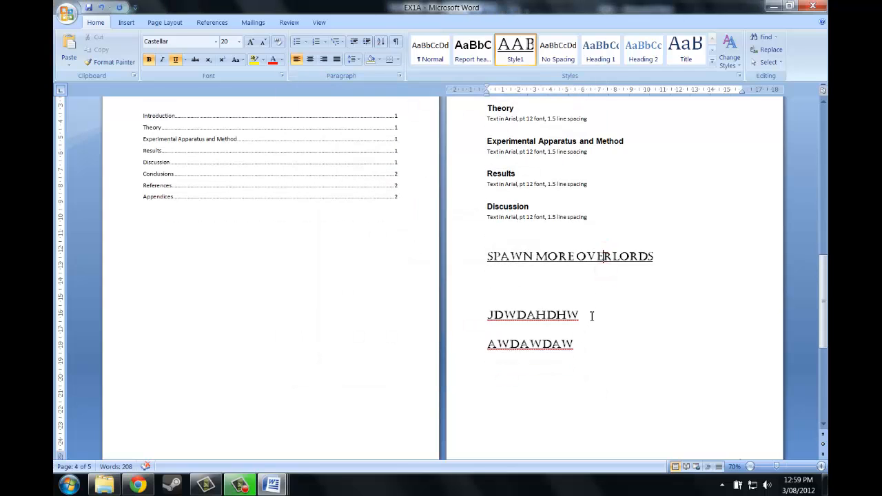
{"action": "scroll", "coordinate": [592, 316], "scroll_direction": "up", "scroll_amount": 2}
{"action": "left_click", "coordinate": [227, 191]}
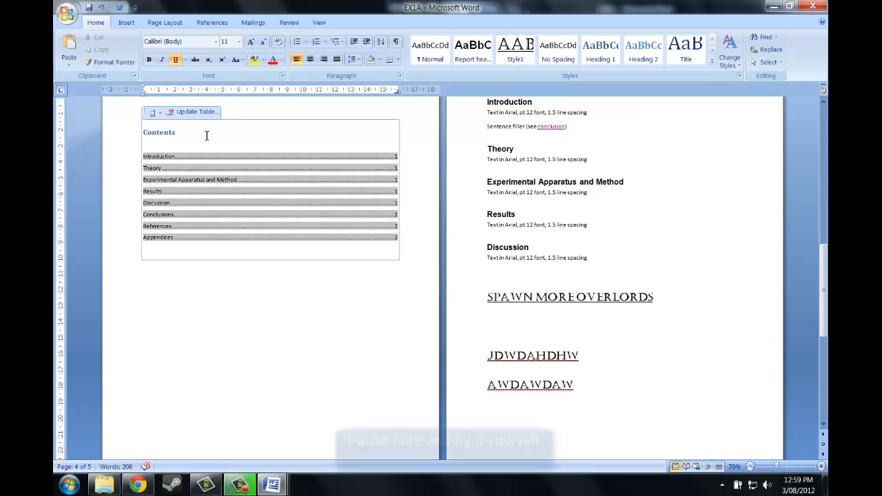
{"action": "left_click", "coordinate": [197, 111]}
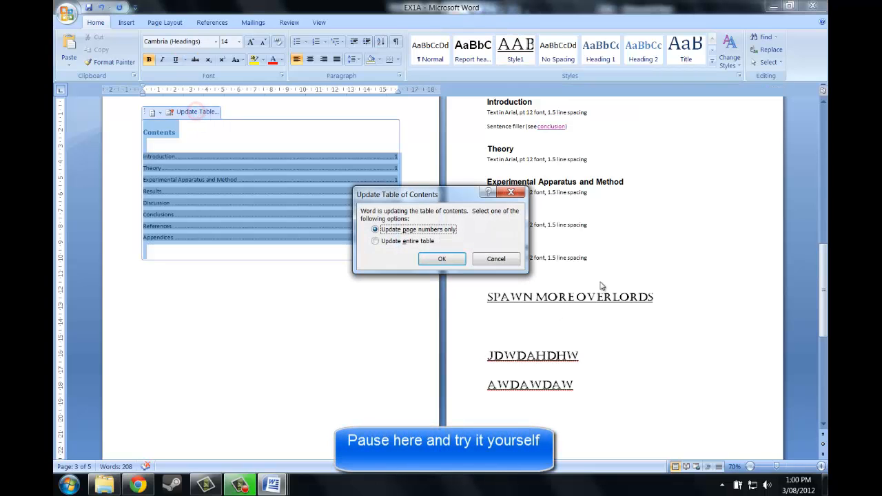
{"action": "left_click", "coordinate": [395, 240]}
{"action": "left_click", "coordinate": [434, 258]}
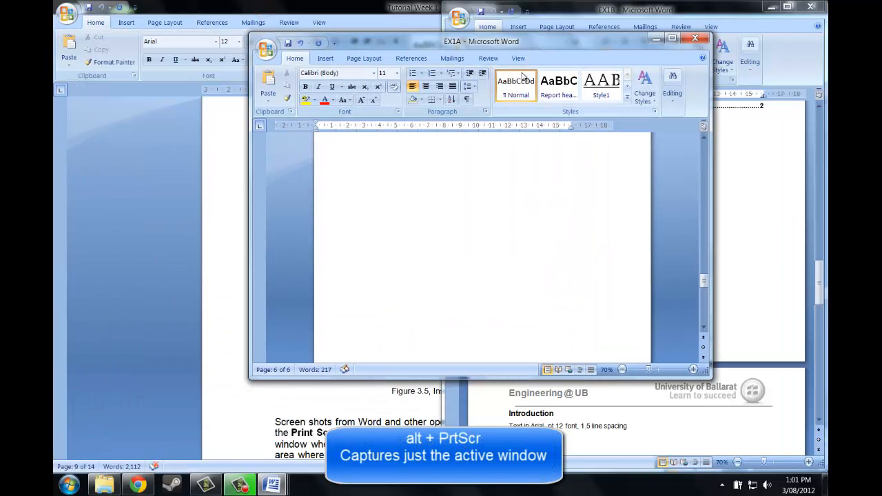
- Capture only the active EX1A window, dock EX1A beside EX1B, and paste the screenshot onto EX1A's empty last page
{"action": "key", "text": "alt+Print"}
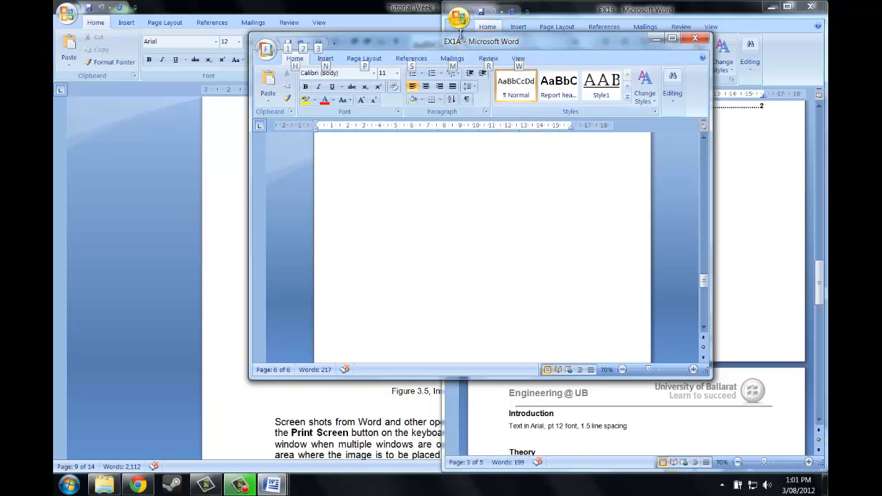
{"action": "left_click_drag", "start_coordinate": [462, 42], "coordinate": [55, 103]}
{"action": "scroll", "coordinate": [234, 228], "scroll_direction": "down", "scroll_amount": 3}
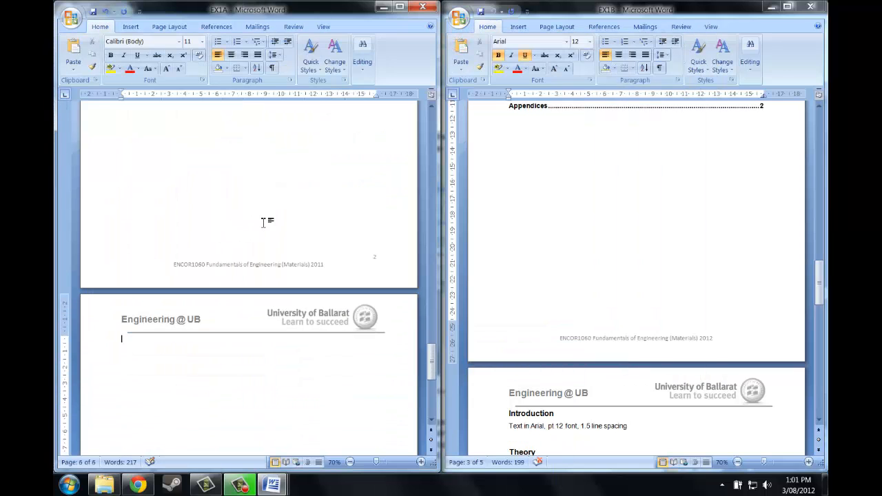
{"action": "type", "text": "v"}
{"action": "key", "text": "BackSpace"}
{"action": "key", "text": "ctrl+v"}
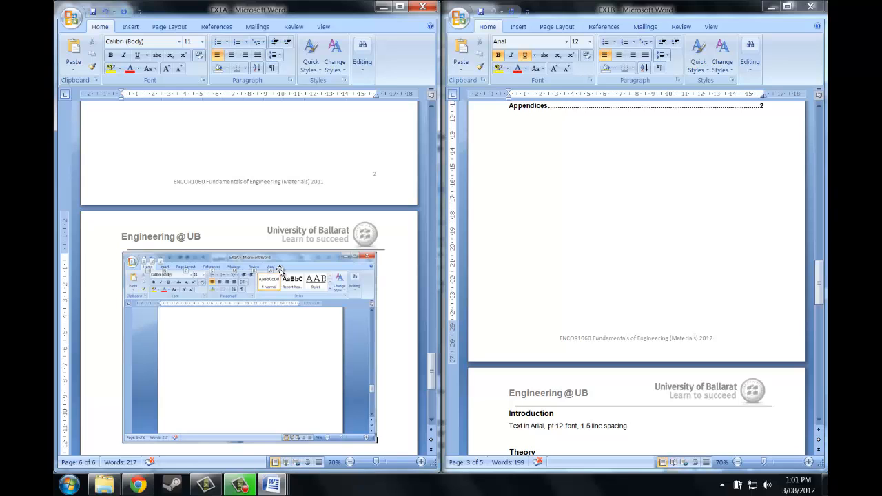
- Select the pasted screenshot in the maximized EX1A document and open its picture formatting tools
{"action": "scroll", "coordinate": [274, 200], "scroll_direction": "down", "scroll_amount": 3}
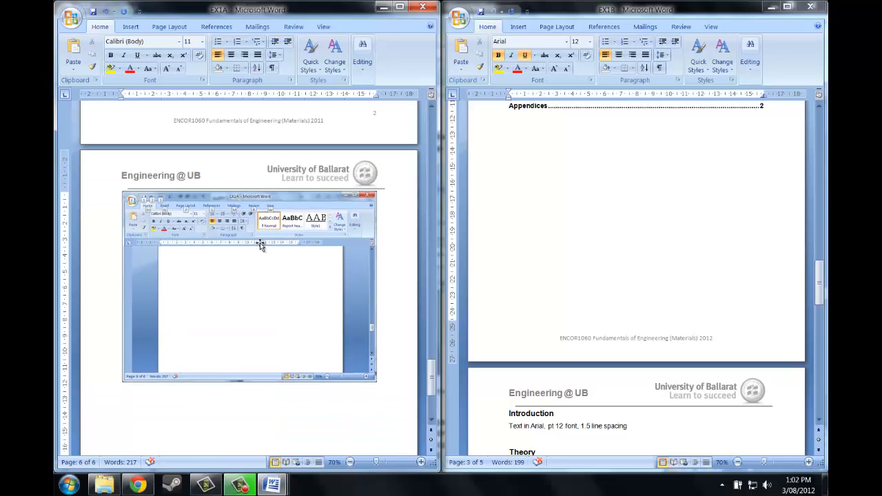
{"action": "left_click", "coordinate": [259, 244]}
{"action": "scroll", "coordinate": [271, 299], "scroll_direction": "down", "scroll_amount": 2}
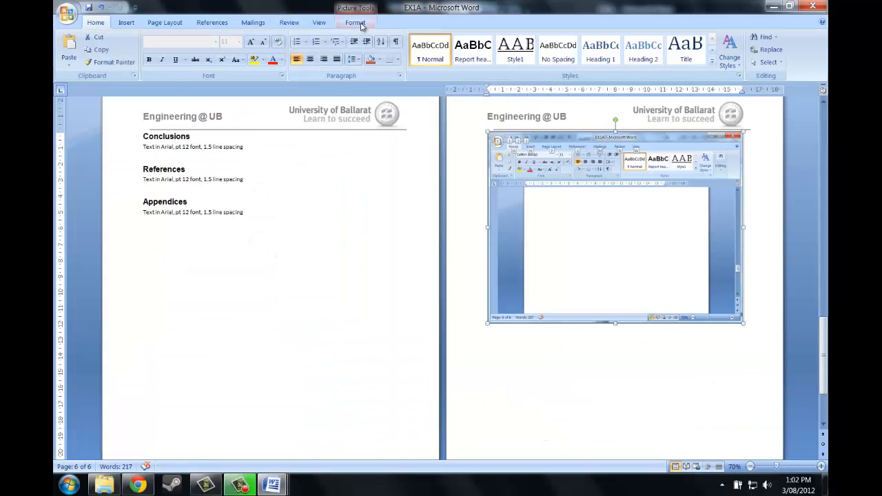
{"action": "double_click", "coordinate": [602, 196]}
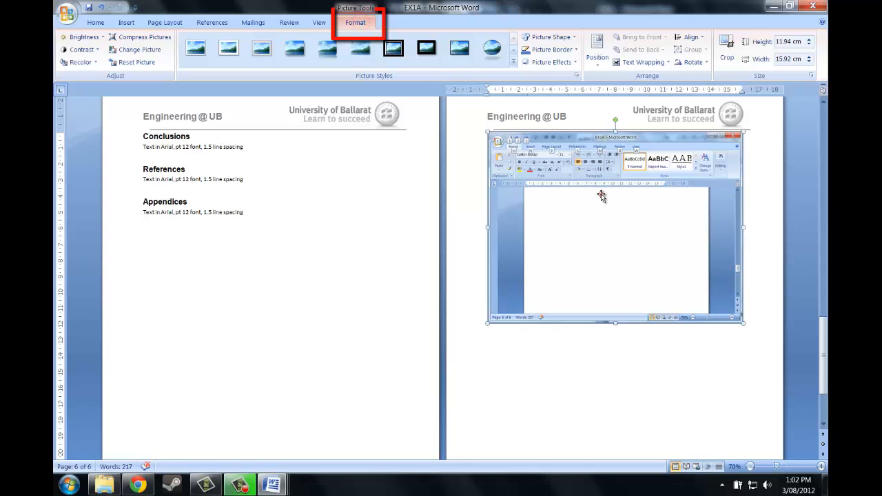